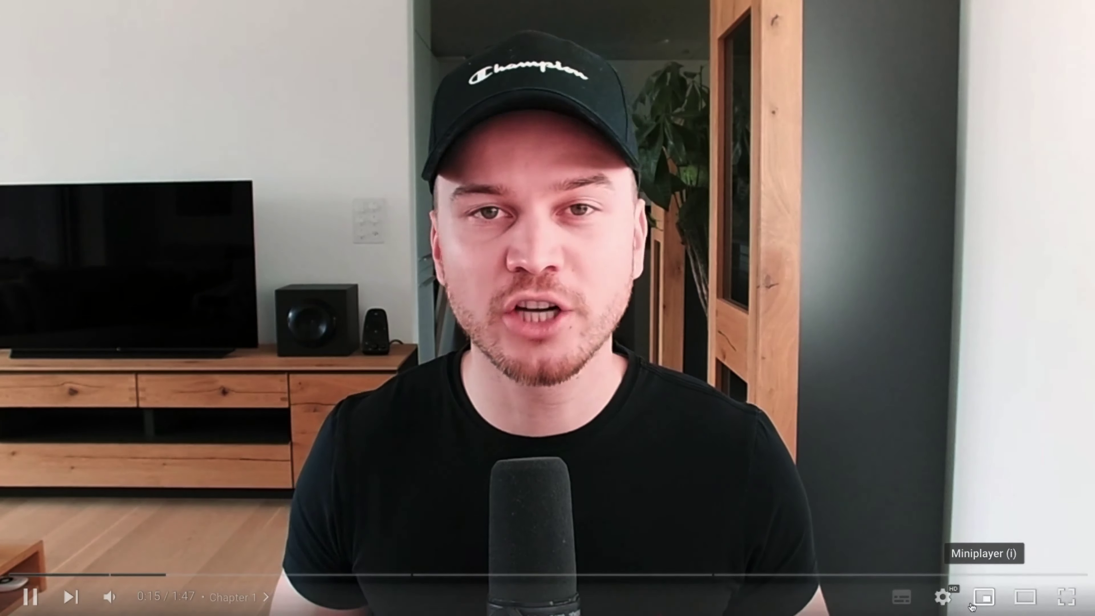
left_click(943, 600)
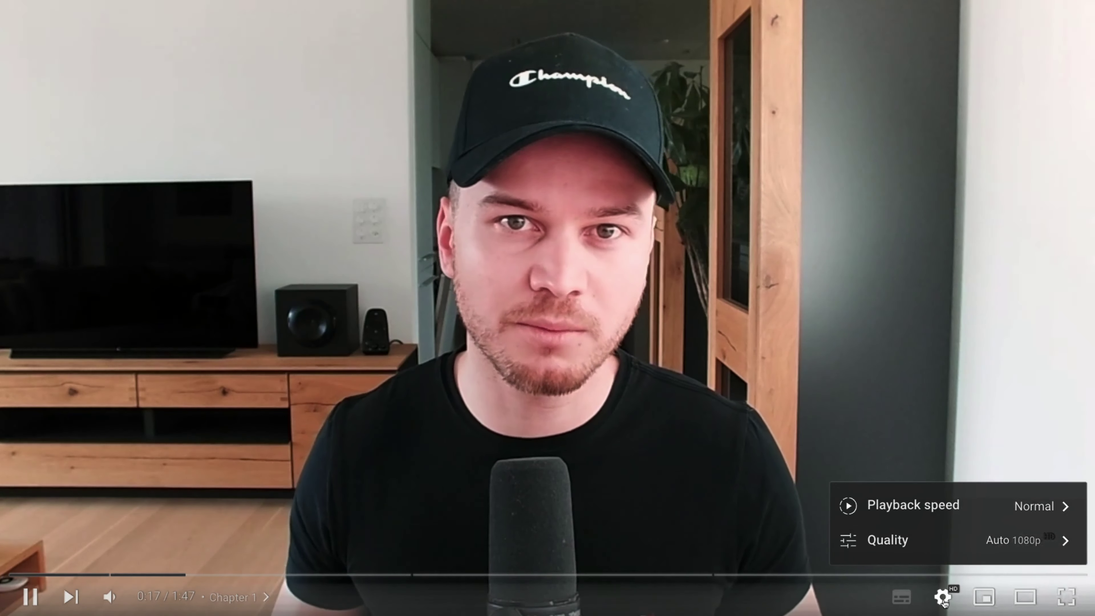
left_click(946, 510)
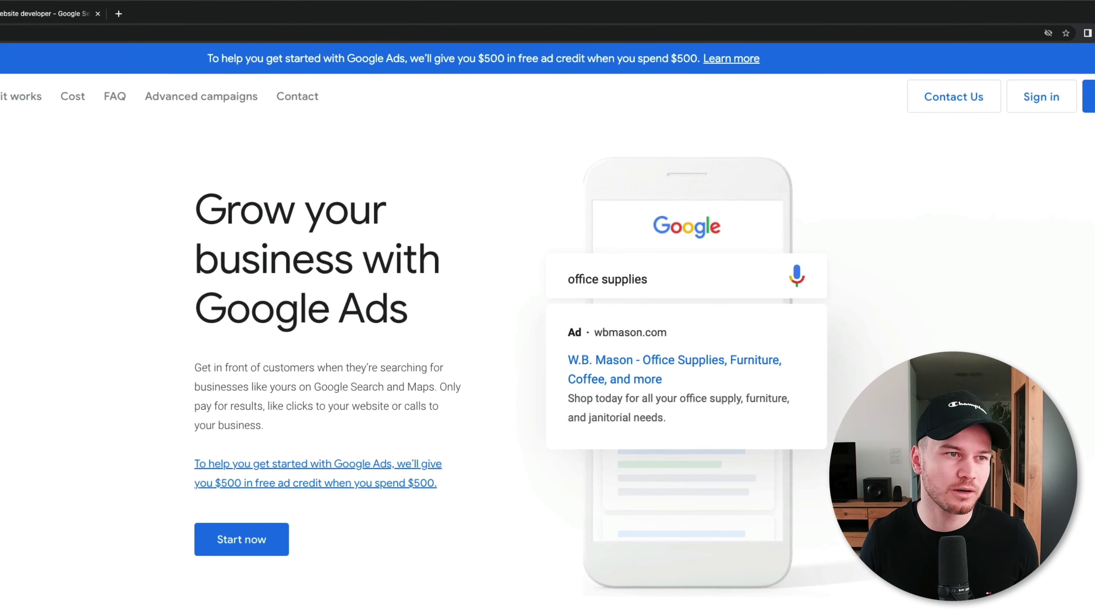
Step: Examine the paid ads, map listings and organic entries on the Google results page for "website developer"
left_click(58, 13)
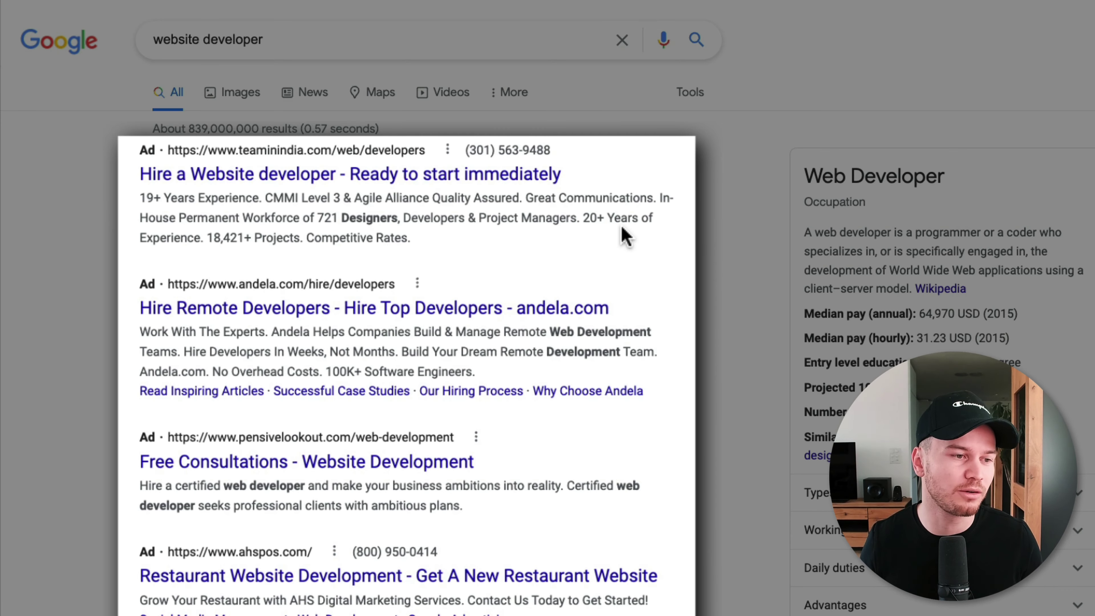
scroll(548, 223, "down", 10)
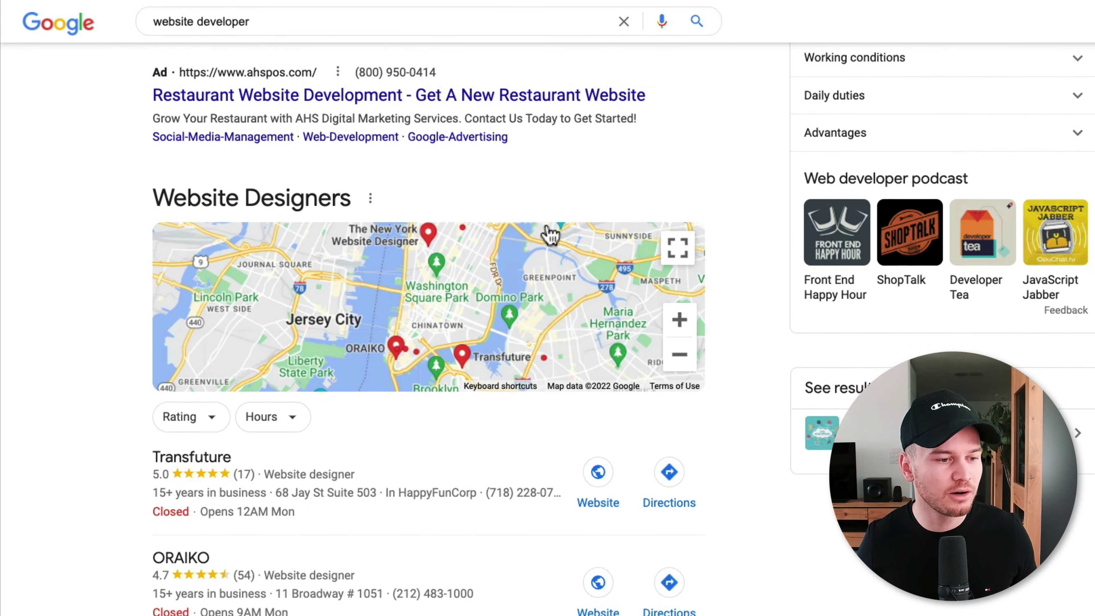
scroll(548, 233, "down", 3)
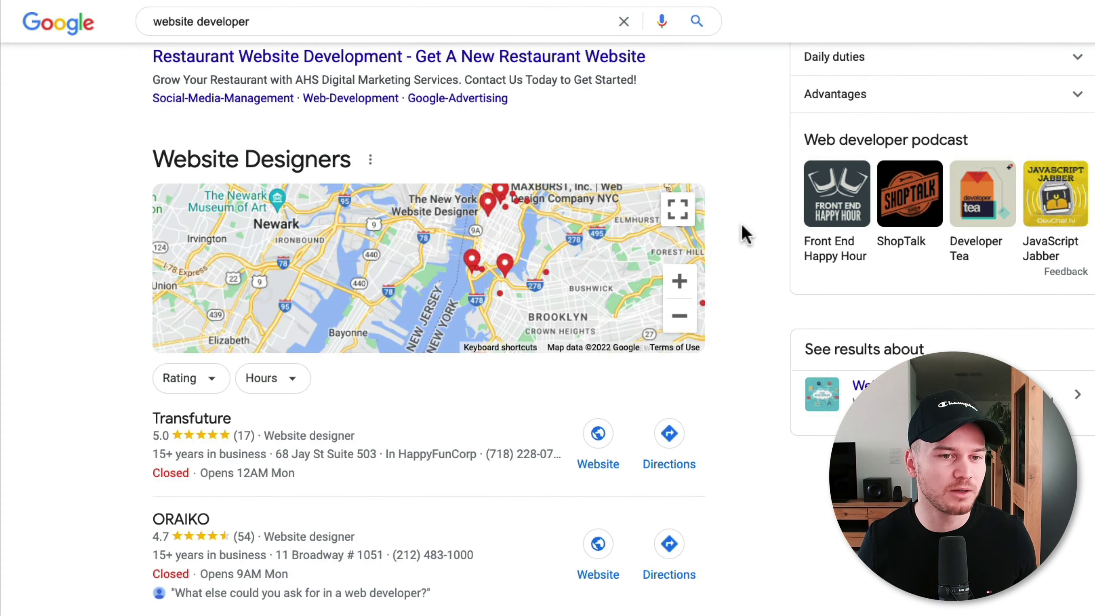
scroll(787, 252, "down", 10)
scroll(787, 264, "up", 20)
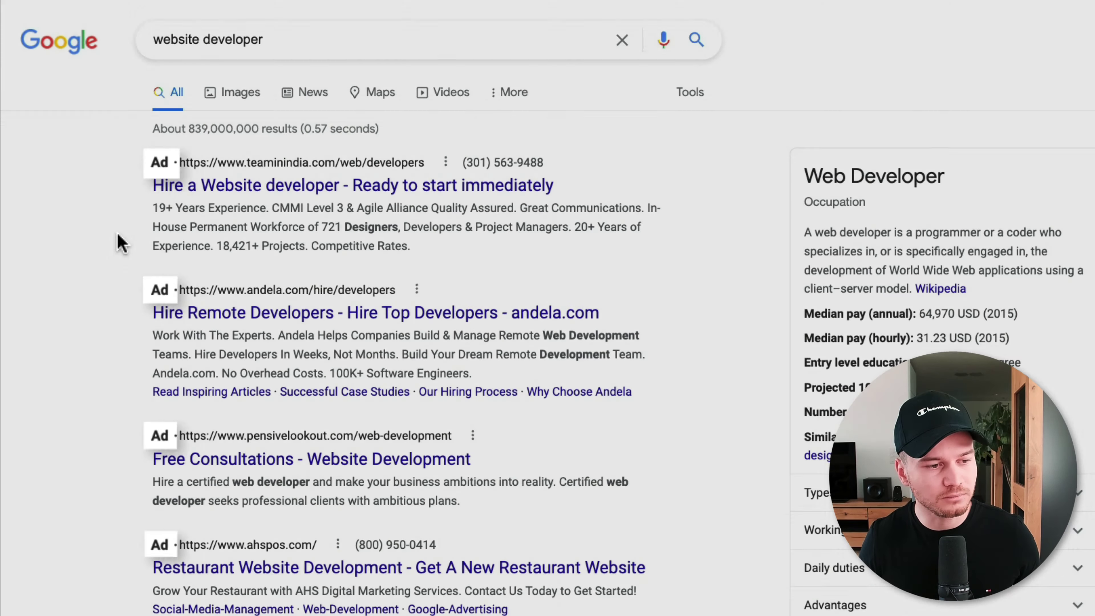
scroll(122, 243, "down", 15)
scroll(122, 242, "down", 12)
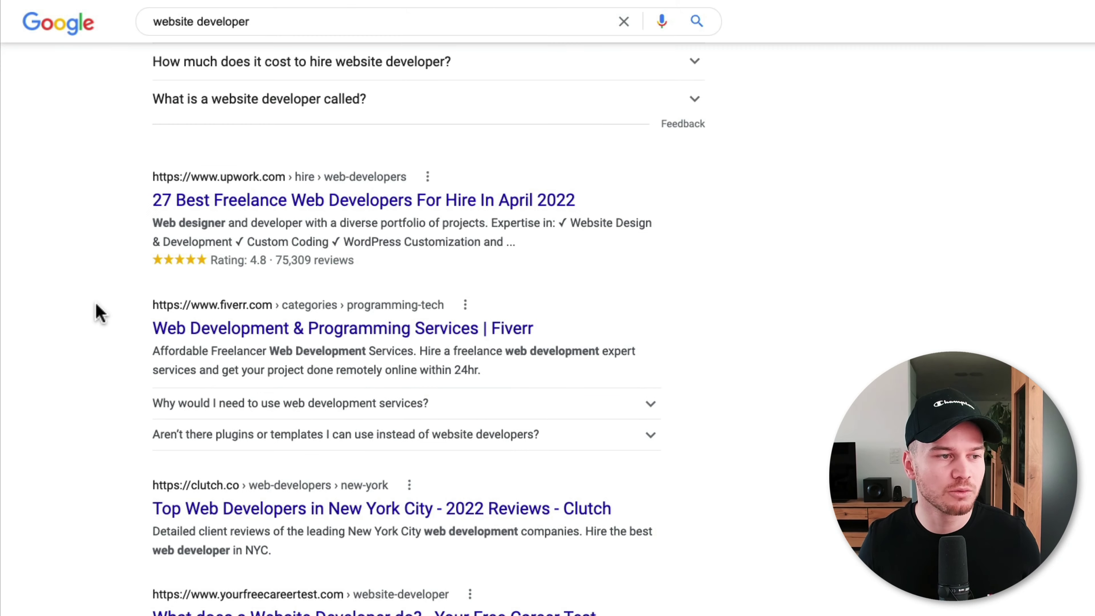
scroll(103, 315, "up", 15)
scroll(101, 307, "up", 10)
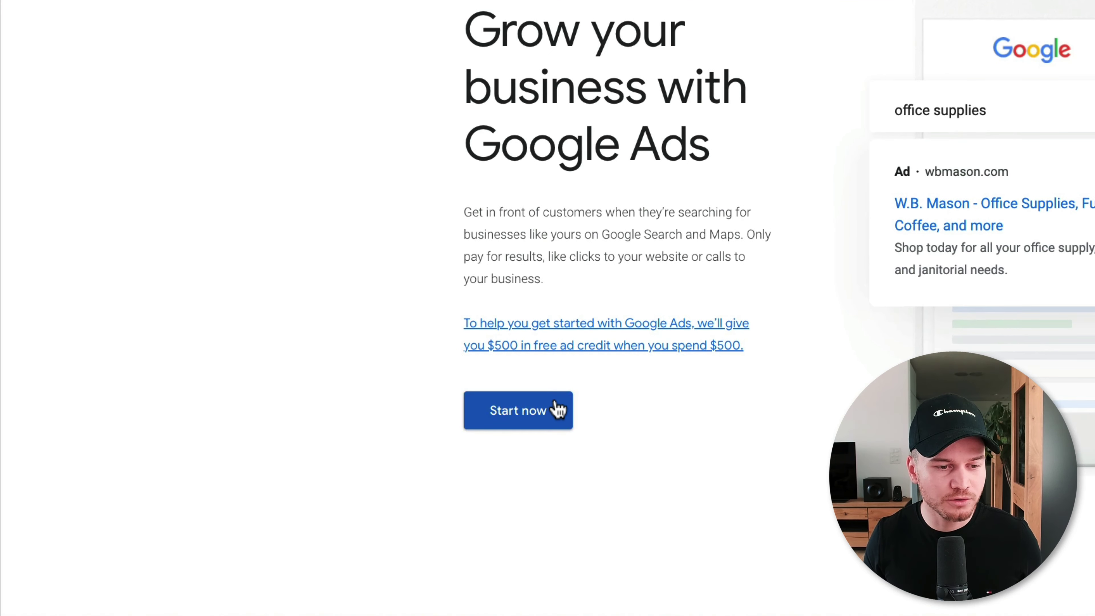
Step: Start the Google Ads sign-up and choose to create a new Google account for myself
left_click(558, 412)
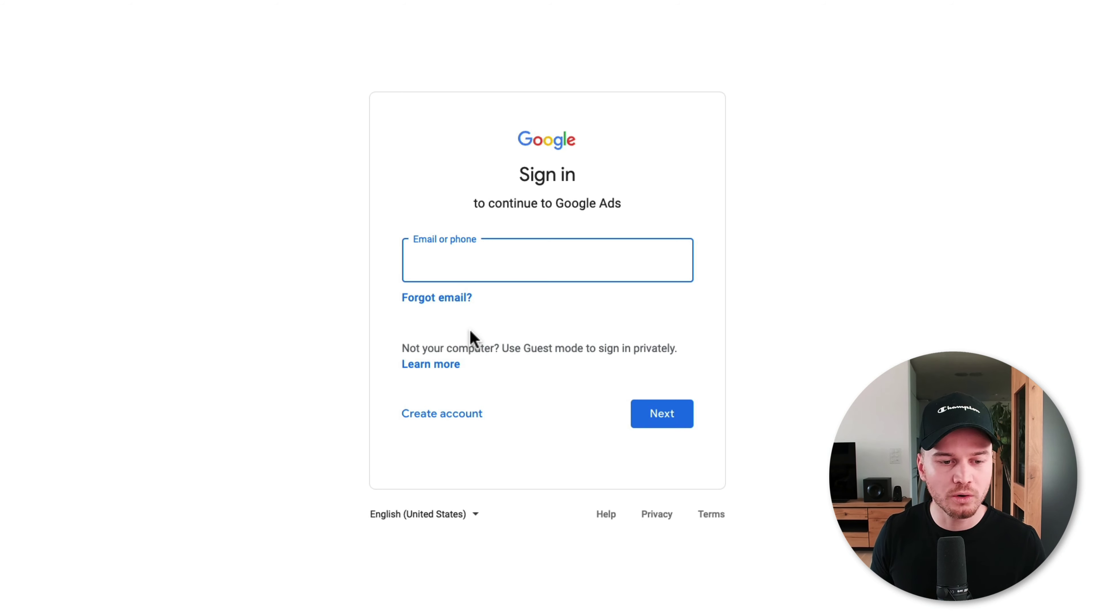
left_click(459, 412)
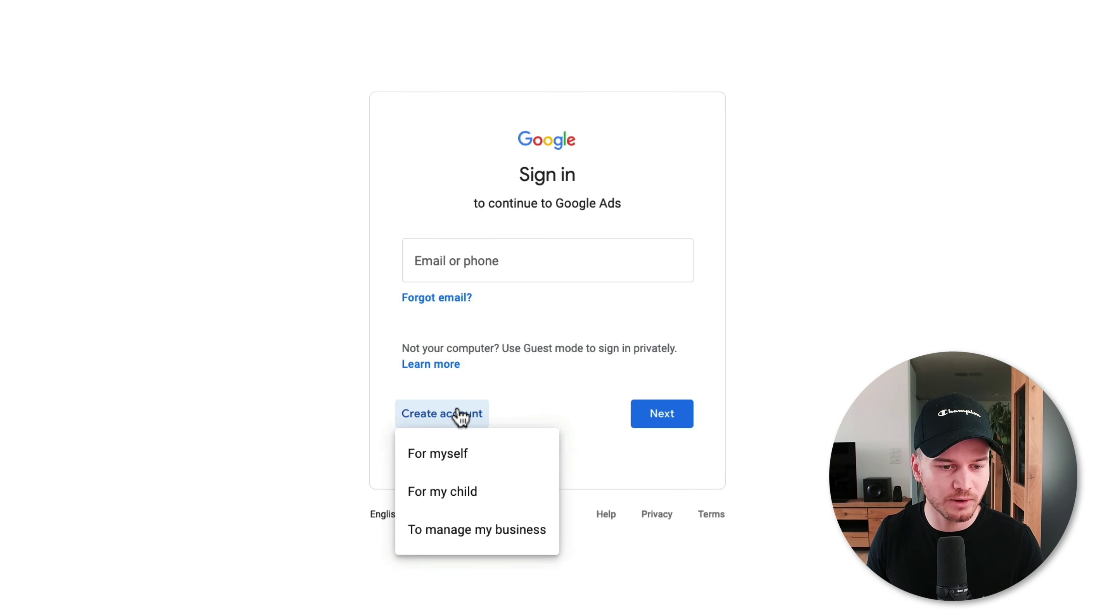
left_click(452, 452)
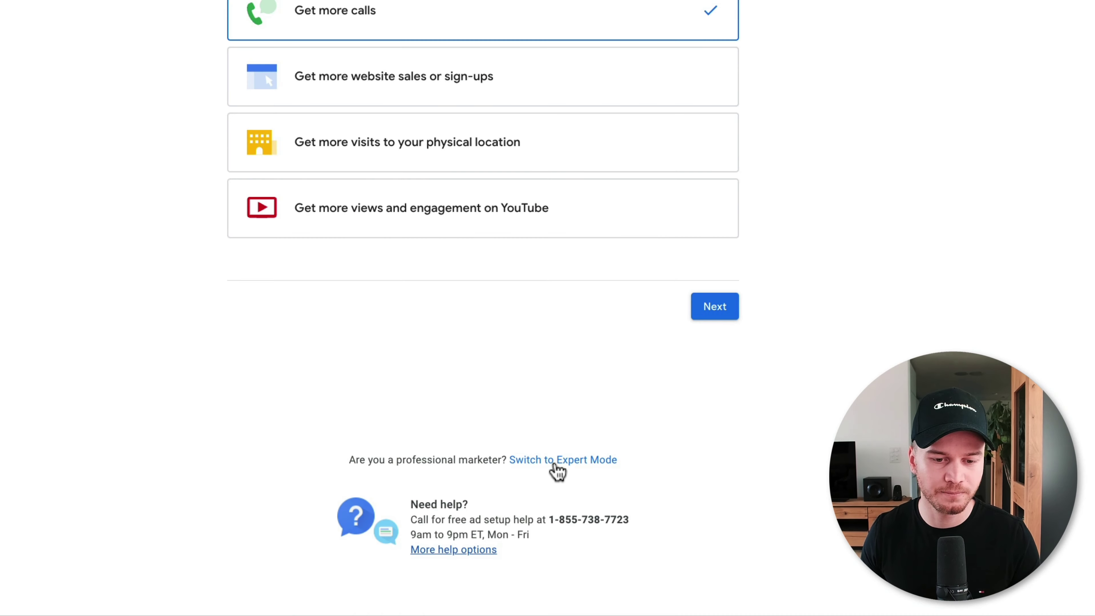
Step: Switch the Google Ads setup to Expert Mode and choose to create a campaign without a goal's guidance
left_click(559, 461)
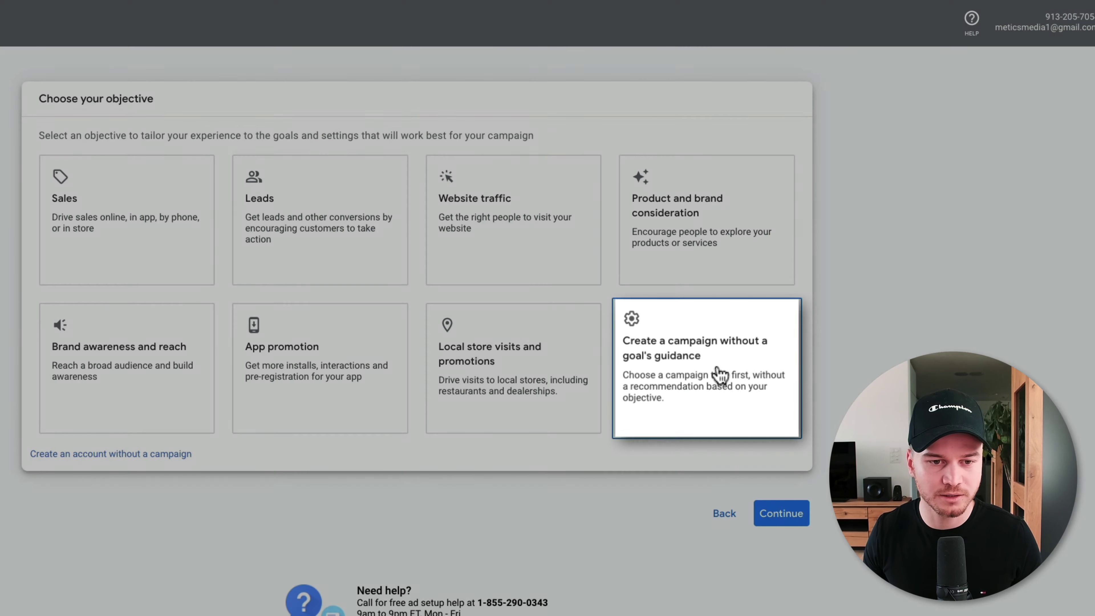
left_click(719, 374)
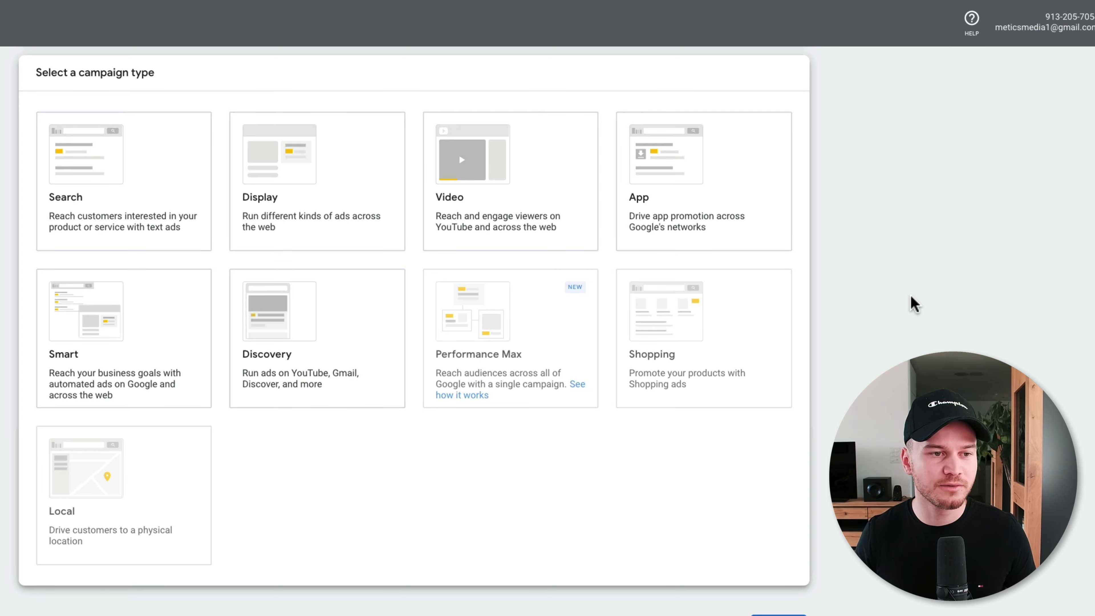
Step: Check the example ads in the "website designer" search results and continue with Search as the campaign type
left_click(179, 164)
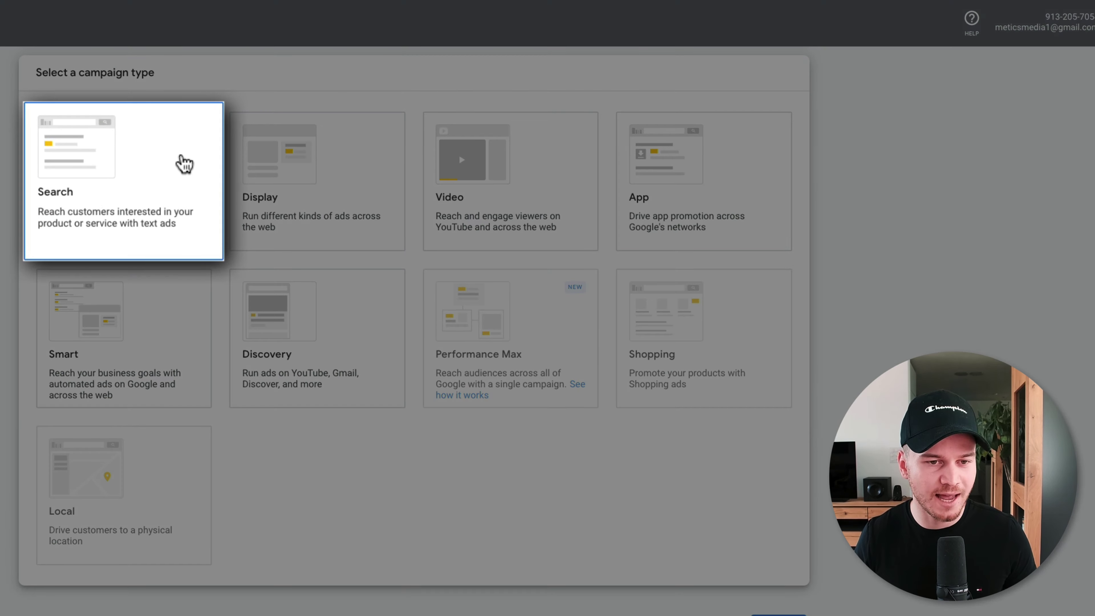
left_click(288, 17)
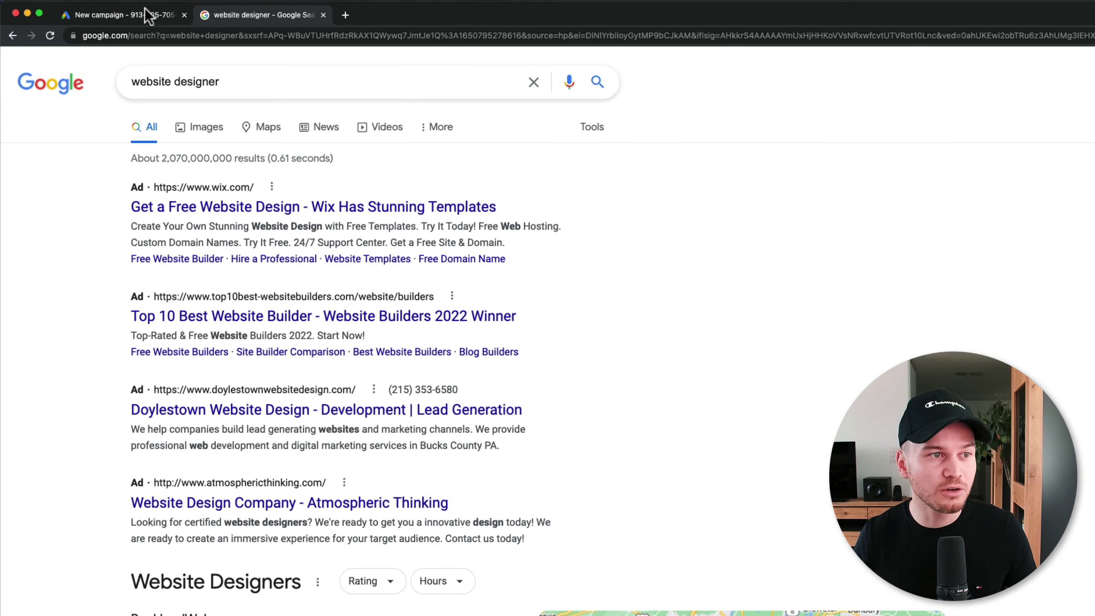
left_click(143, 16)
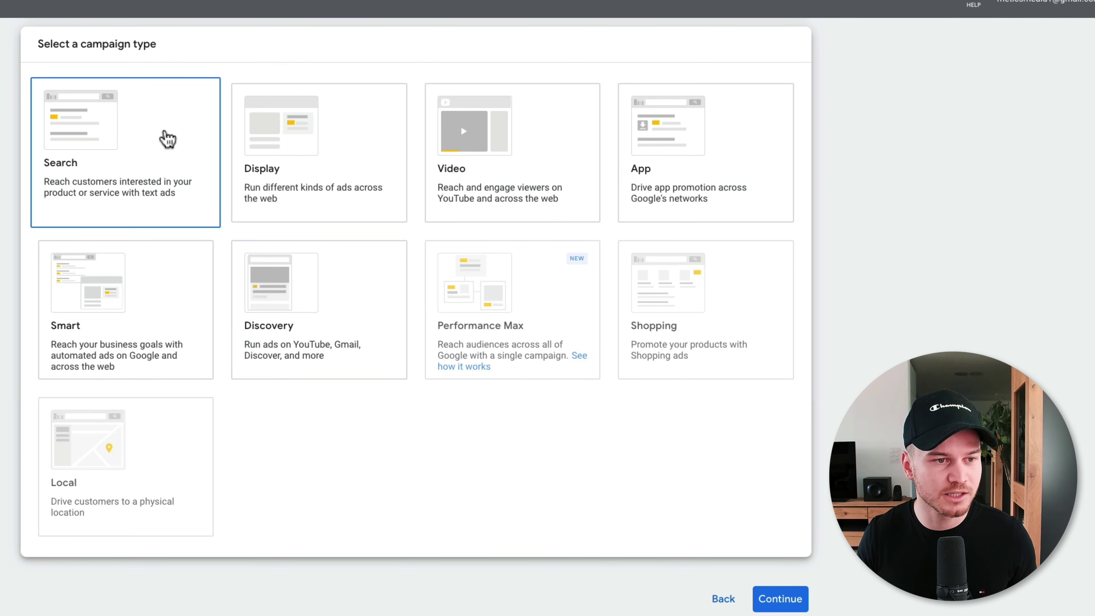
left_click(165, 137)
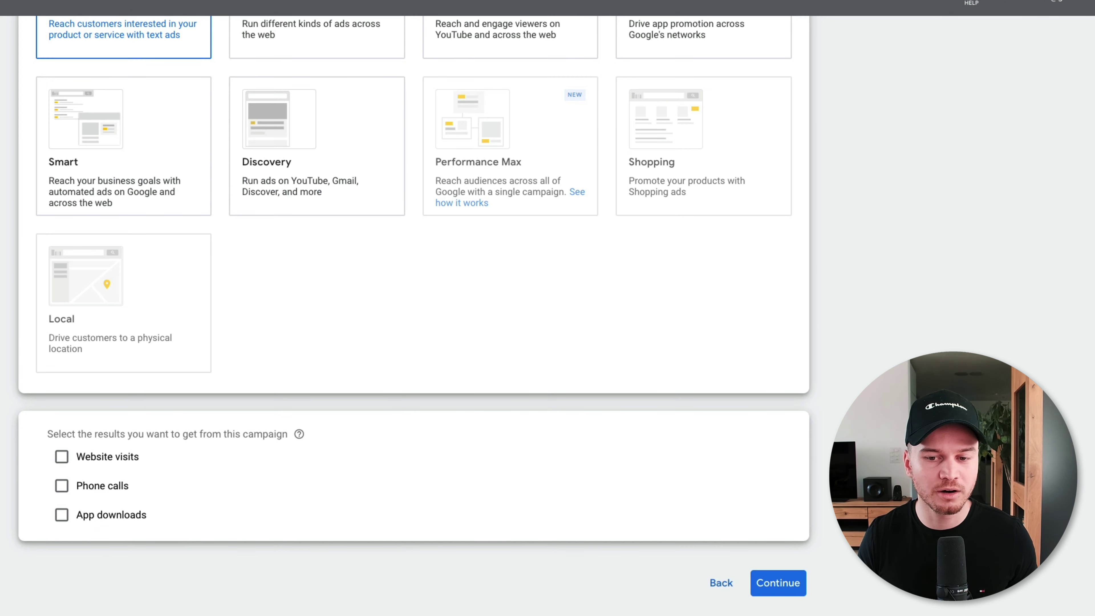
left_click(781, 593)
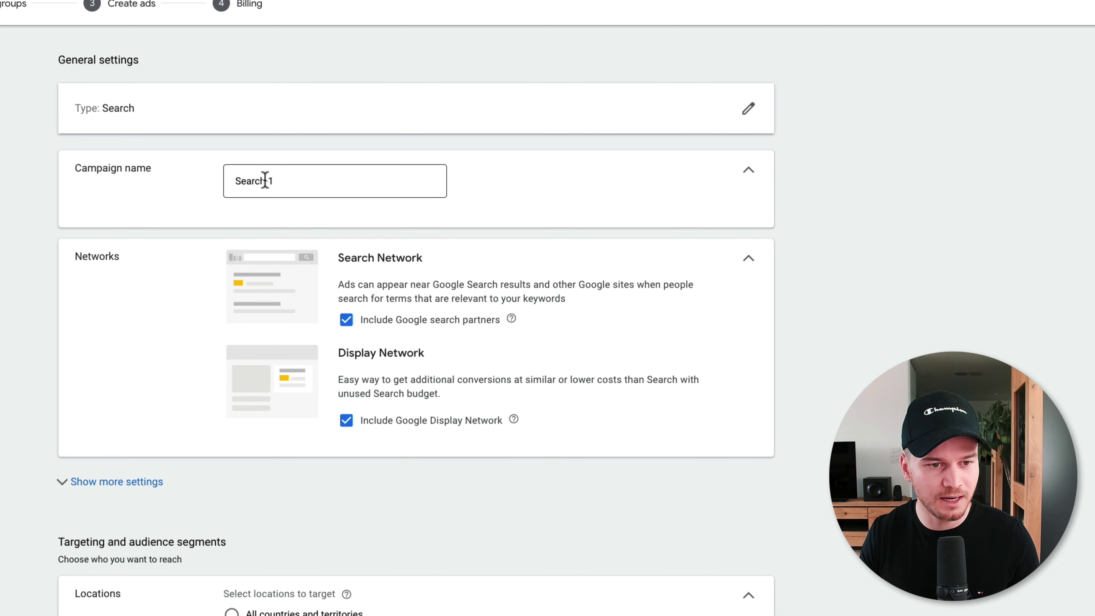
Step: Rename the campaign as "Search Campaign (Website Design)"
left_click_drag(260, 180, 290, 179)
type("C")
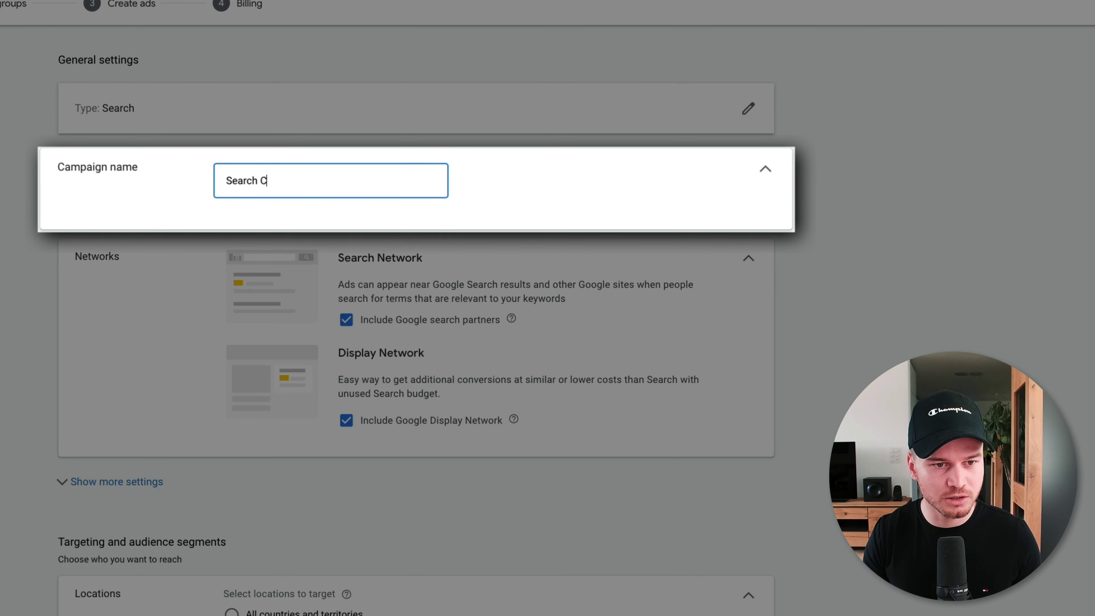
type("ampaign (")
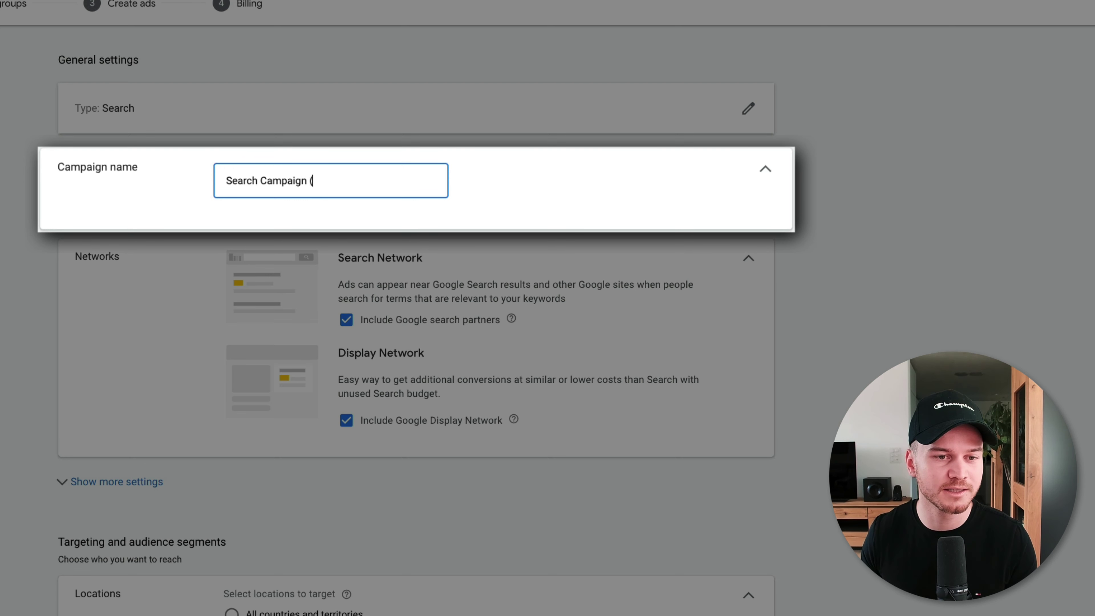
type("De")
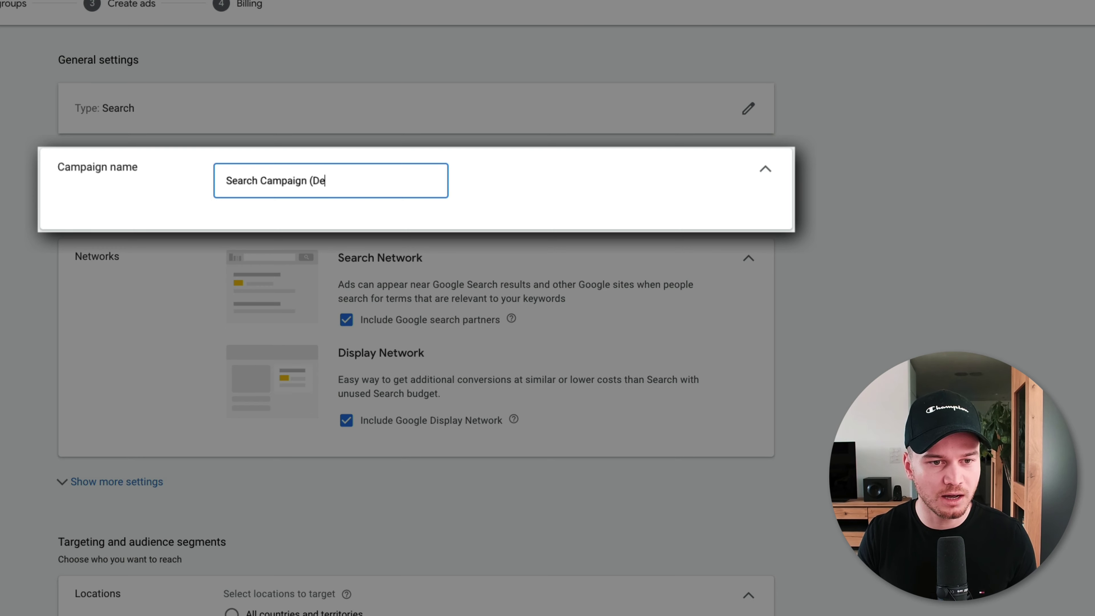
key("BackSpace")
key("BackSpace")
type("Website Des")
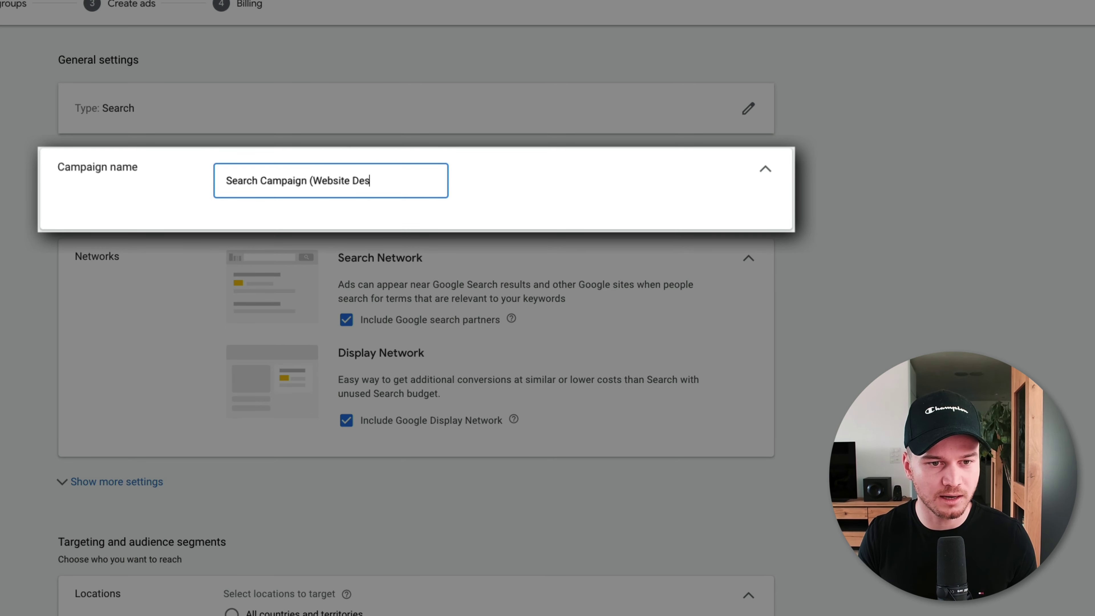
type("ign)")
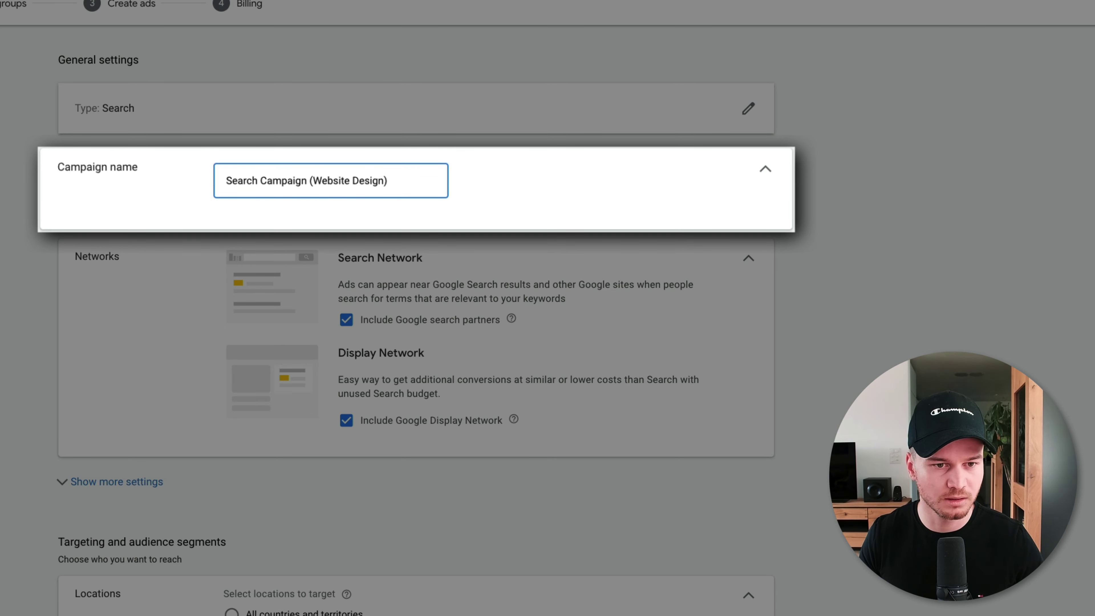
Step: Exclude the Google Display Network and Google search partners from the campaign's networks
scroll(861, 229, "down", 2)
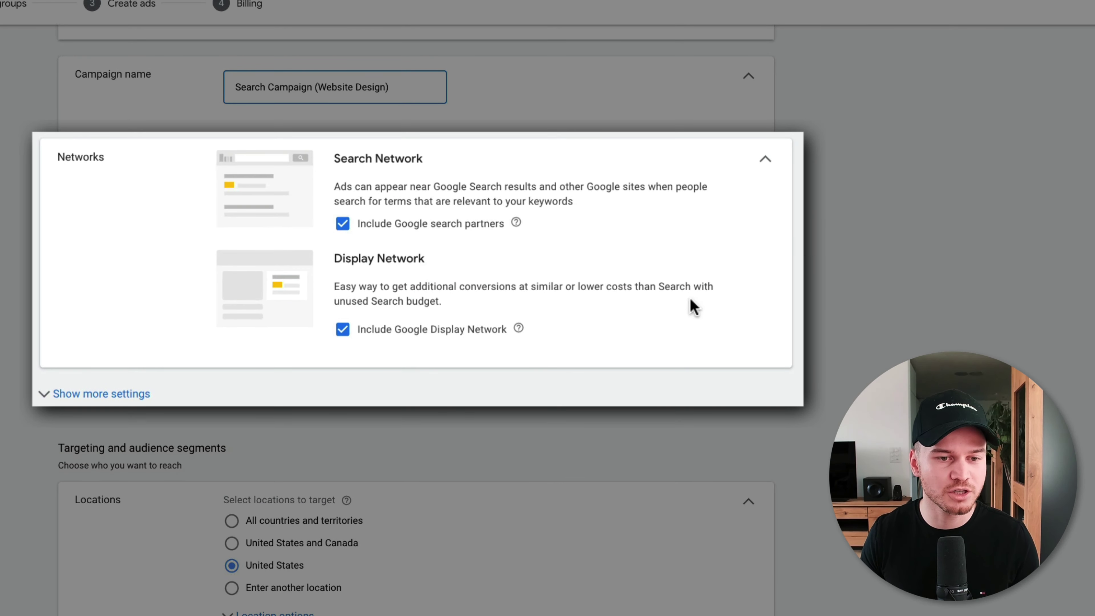
left_click(343, 329)
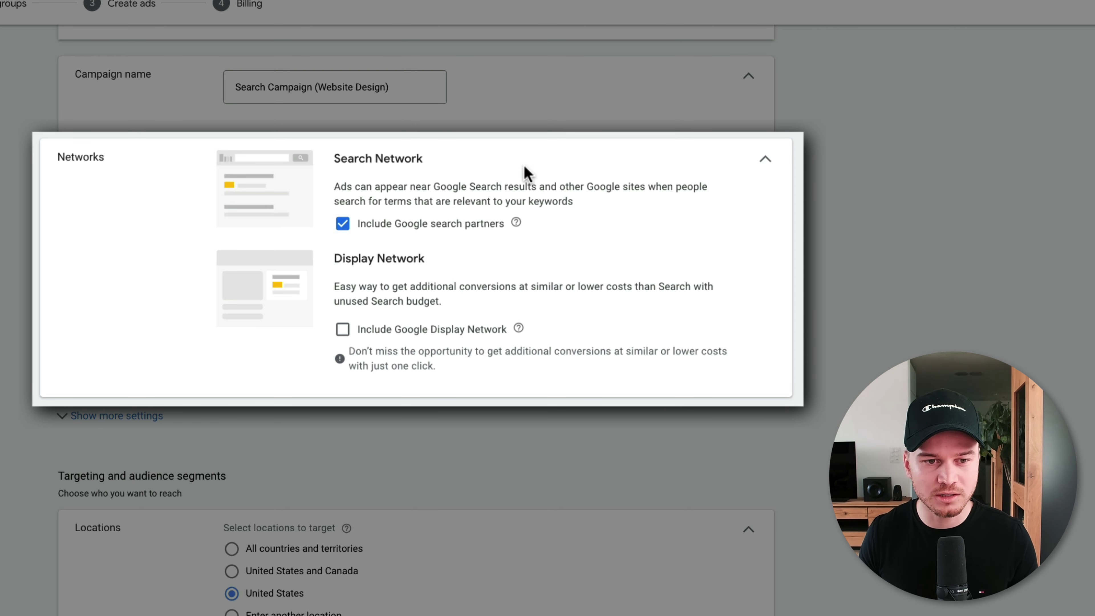
left_click(343, 225)
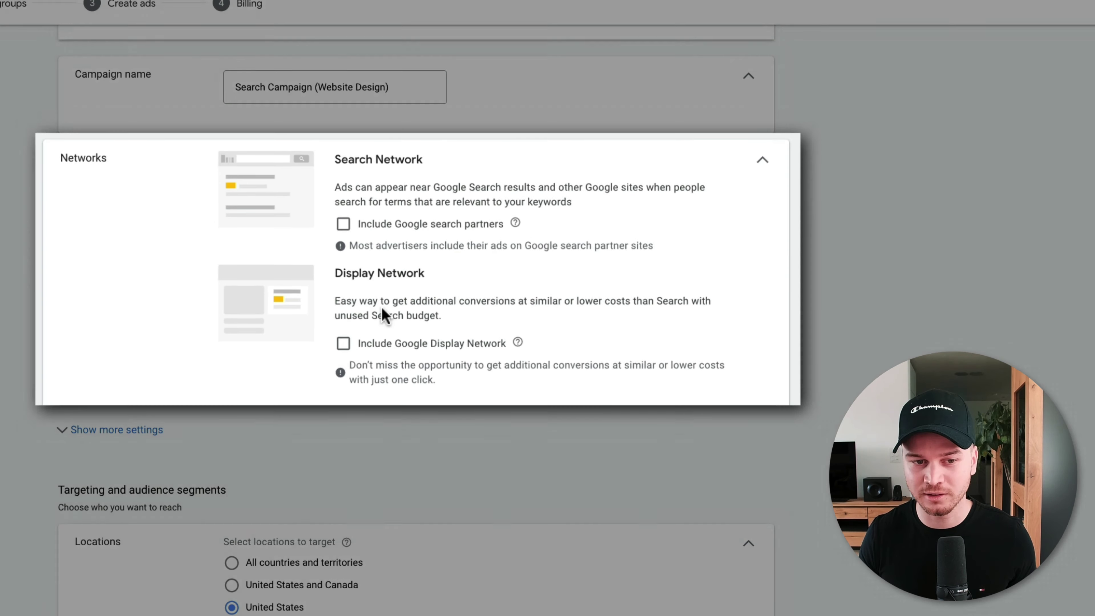
Step: Expand the additional campaign settings and set the start date to Apr 28, 2022
scroll(431, 292, "down", 1)
scroll(456, 289, "down", 5)
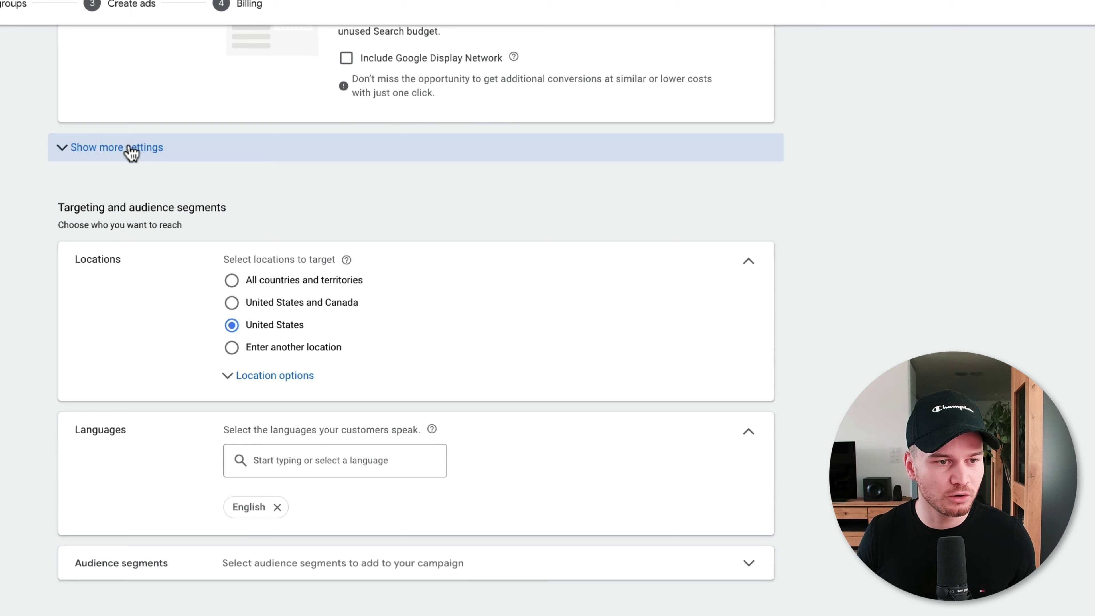
left_click(131, 149)
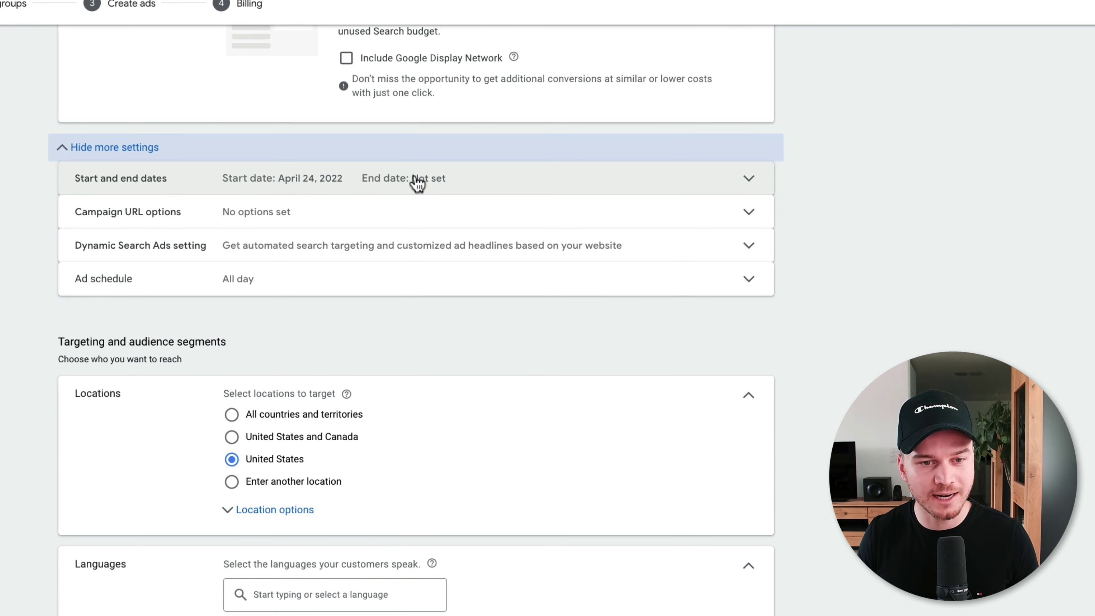
left_click(749, 180)
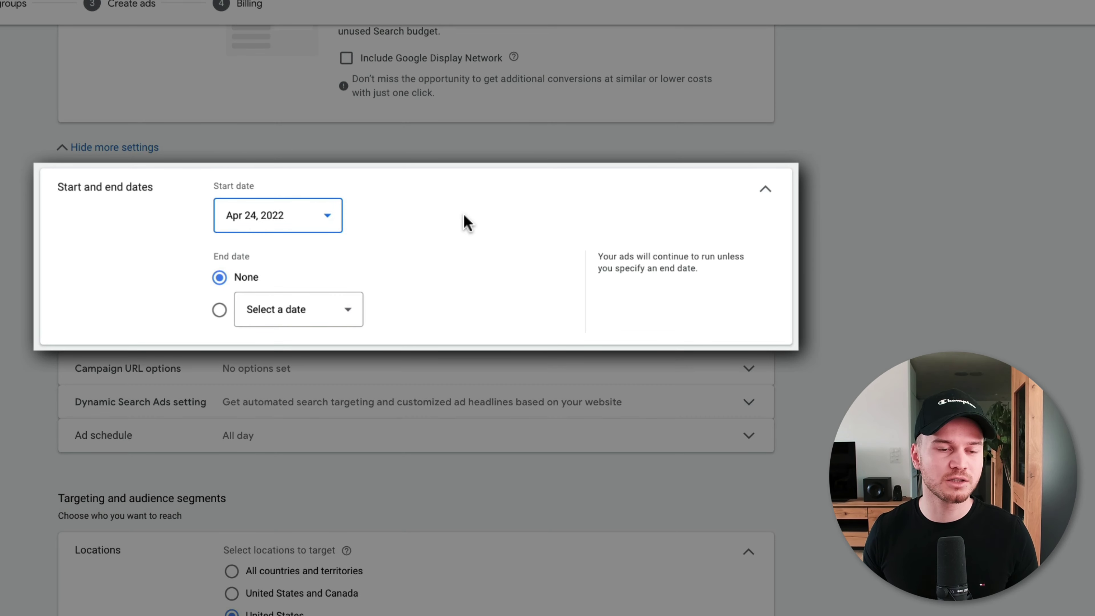
left_click(331, 220)
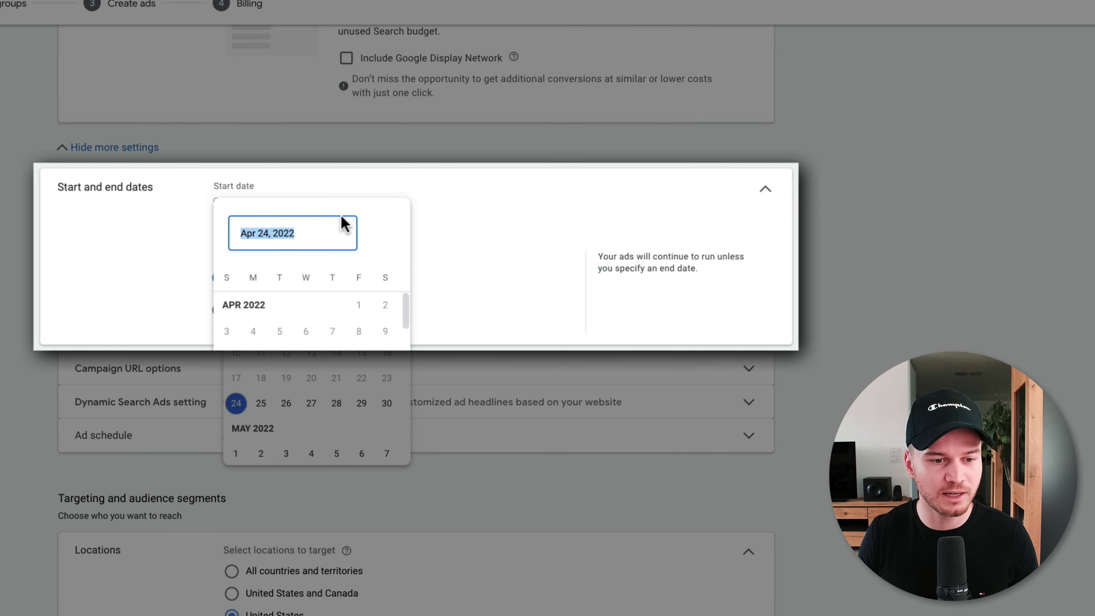
left_click(336, 403)
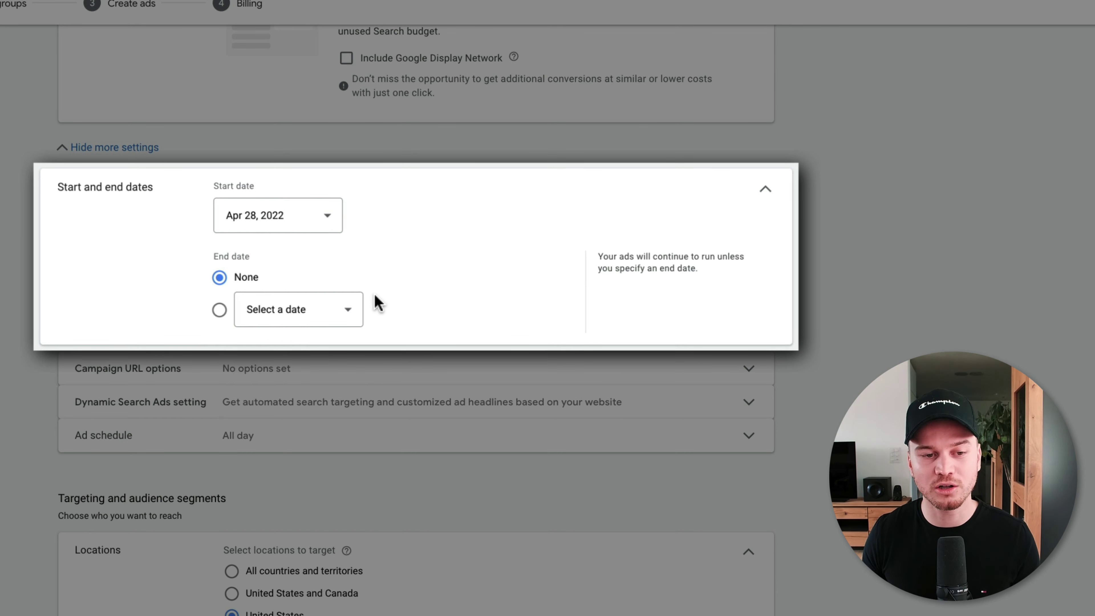
Step: View the end date calendar without picking a date, and collapse the start and end dates section
left_click(344, 310)
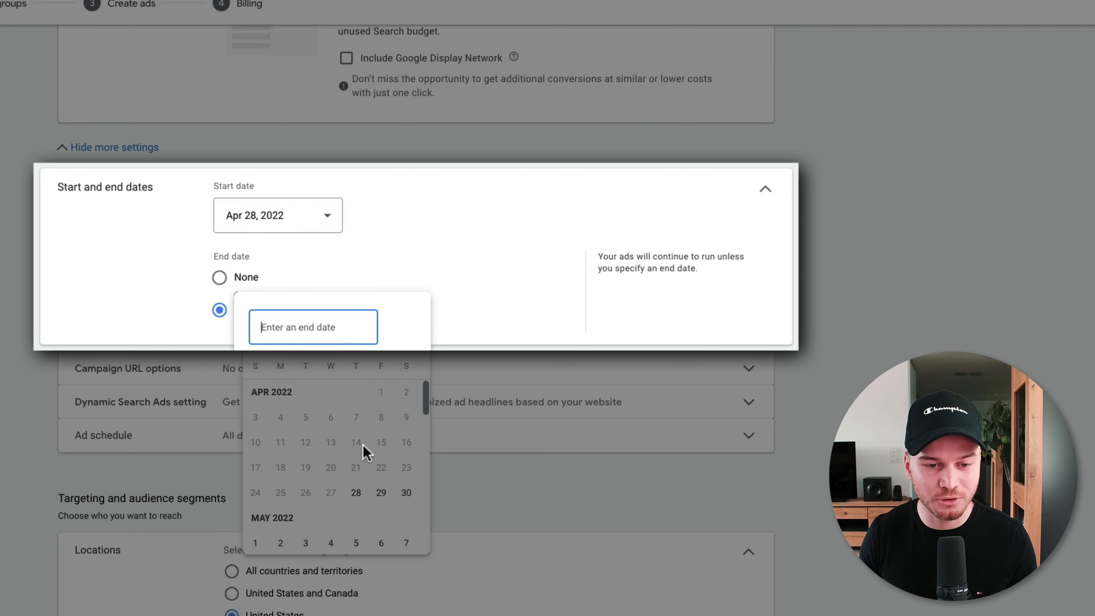
left_click(517, 325)
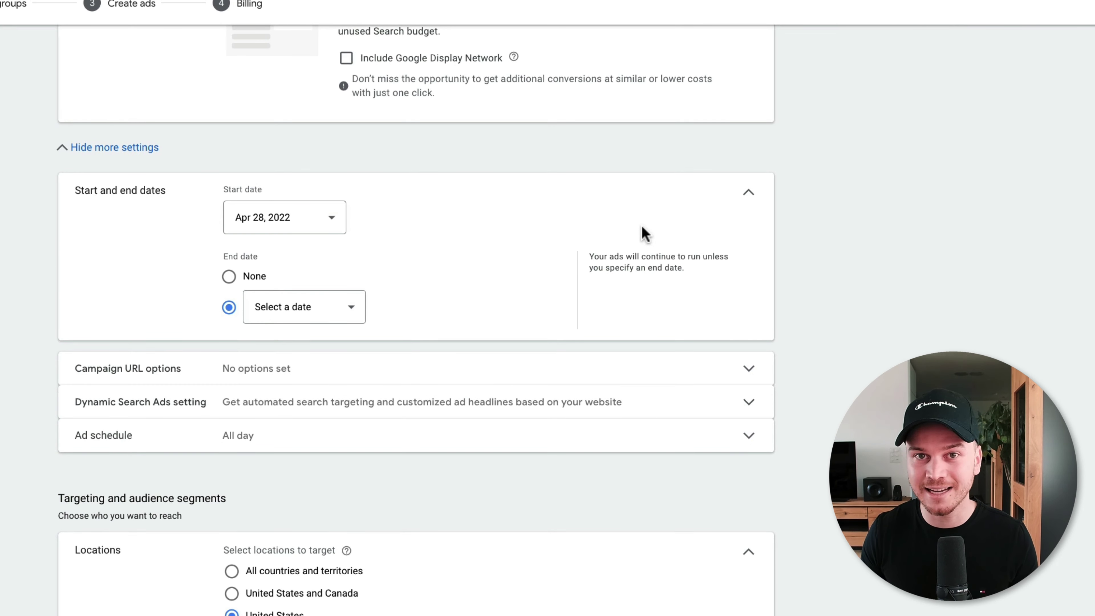
left_click(748, 196)
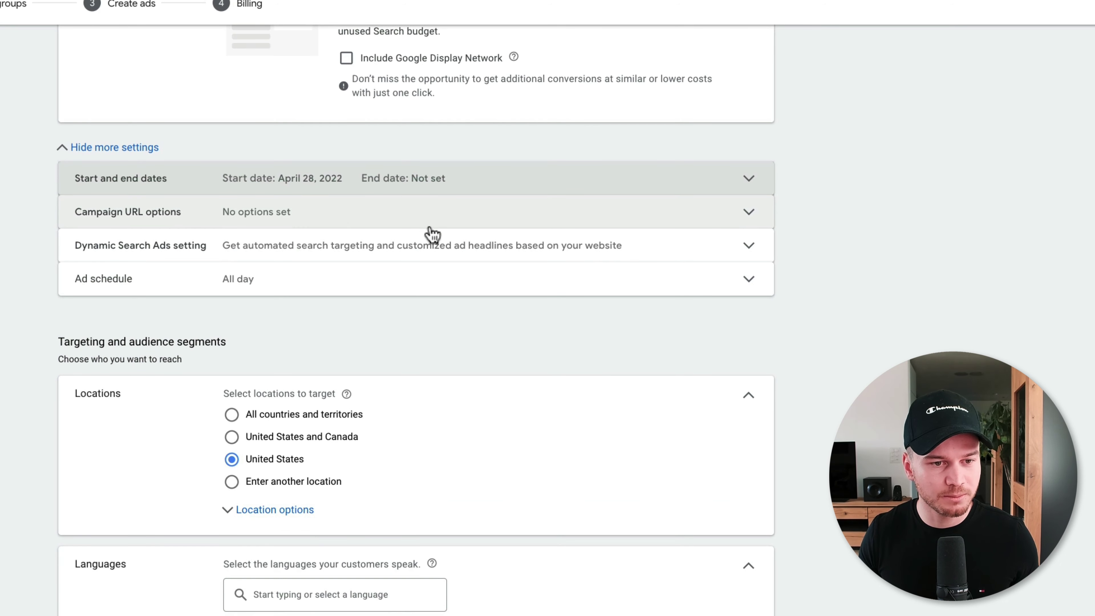
Step: View the ad schedule's day options without changing the schedule, and collapse the ad schedule section
left_click(748, 282)
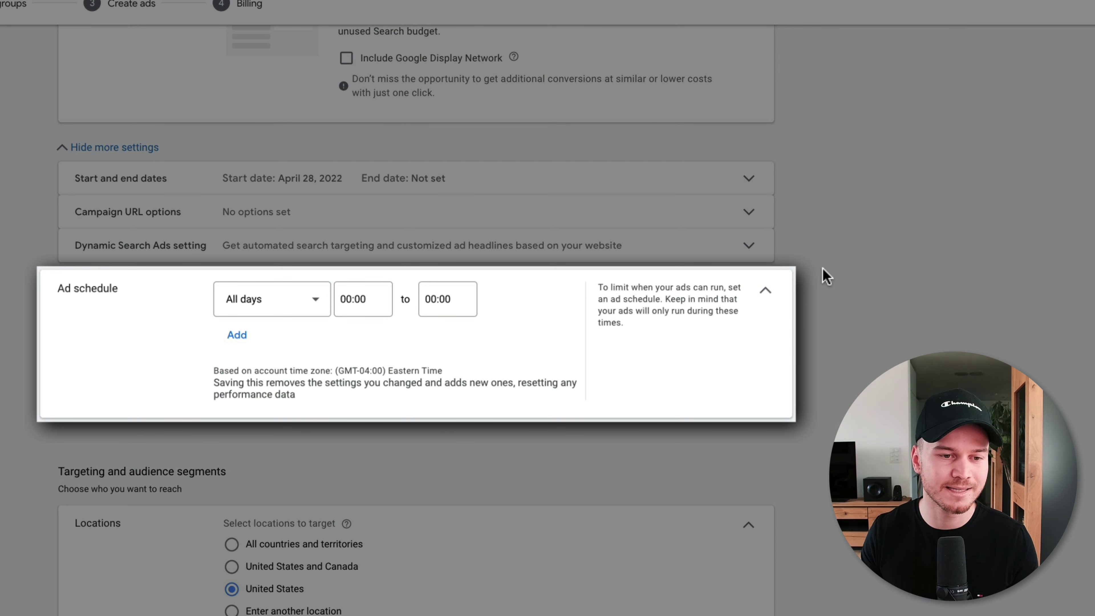
left_click(314, 302)
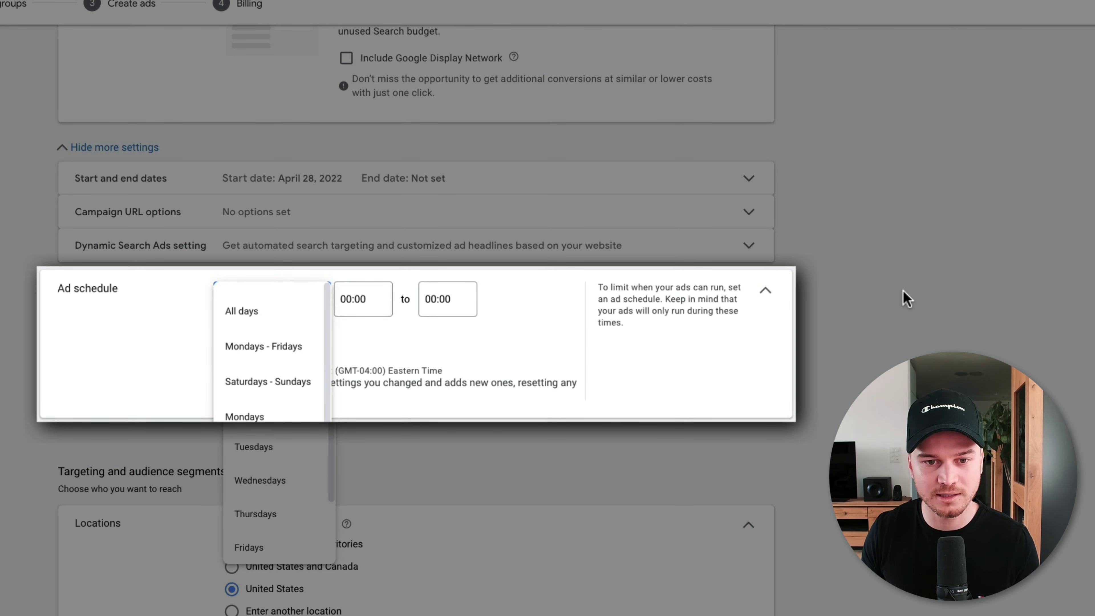
left_click(905, 299)
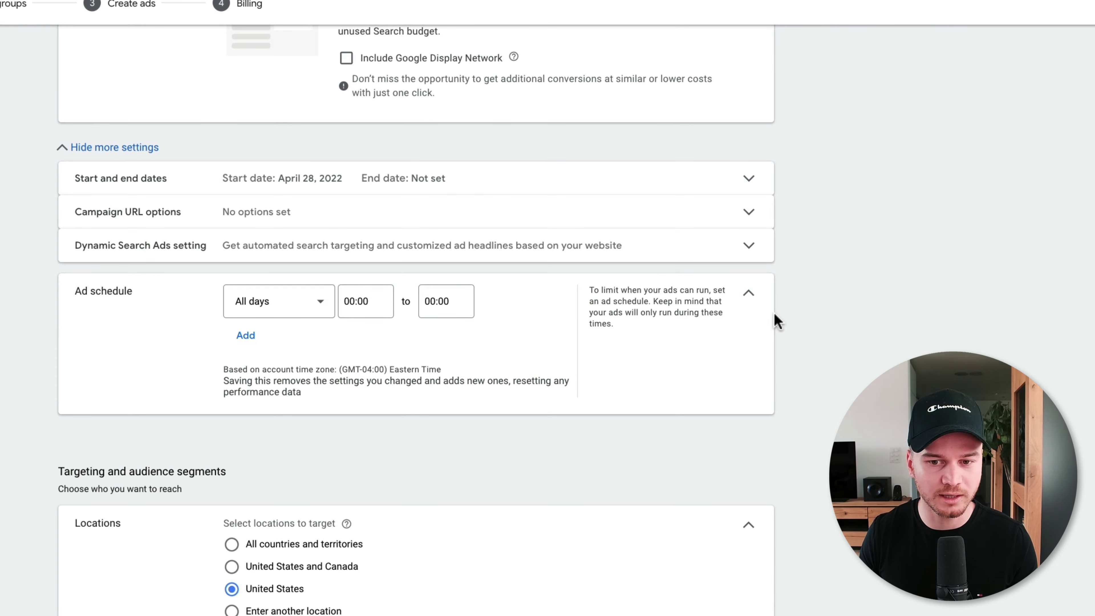
left_click(752, 296)
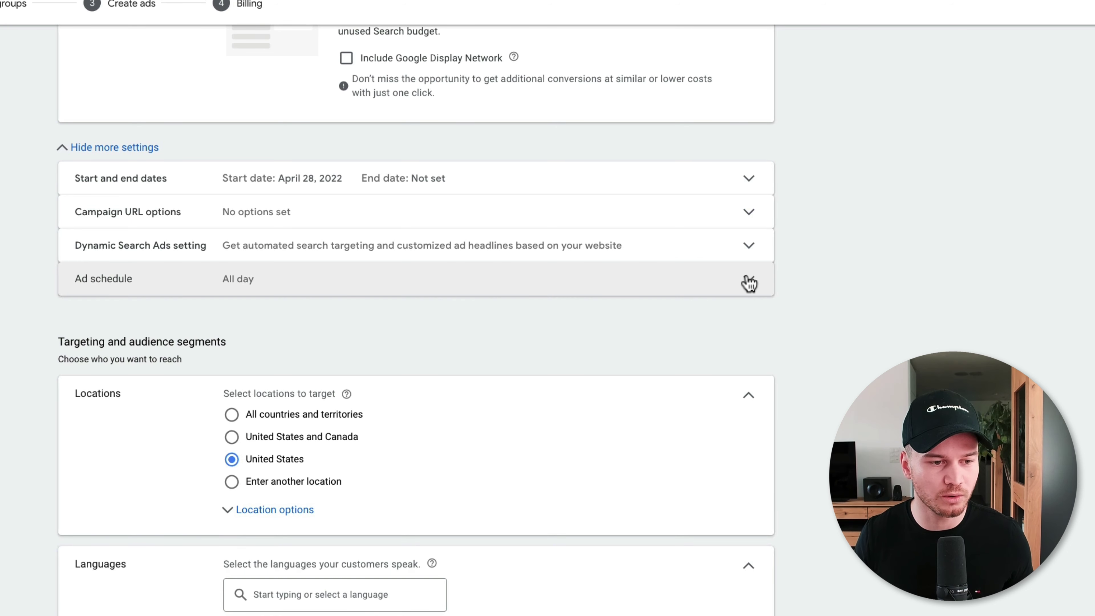
Step: Target the state of New York, United States as the campaign's location through the advanced location search, and save it
scroll(783, 270, "down", 5)
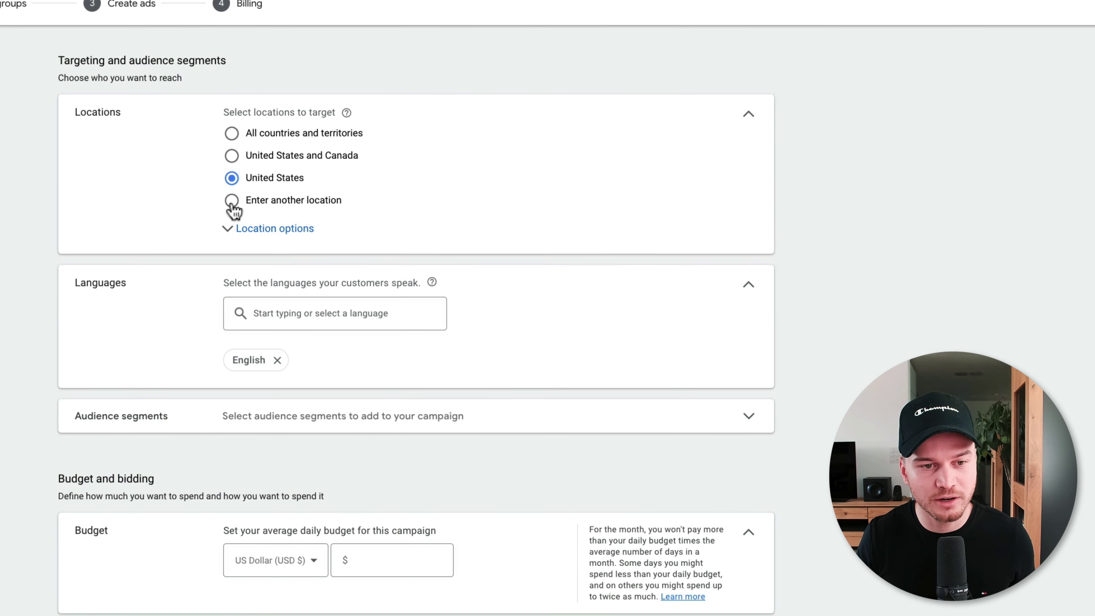
left_click(232, 201)
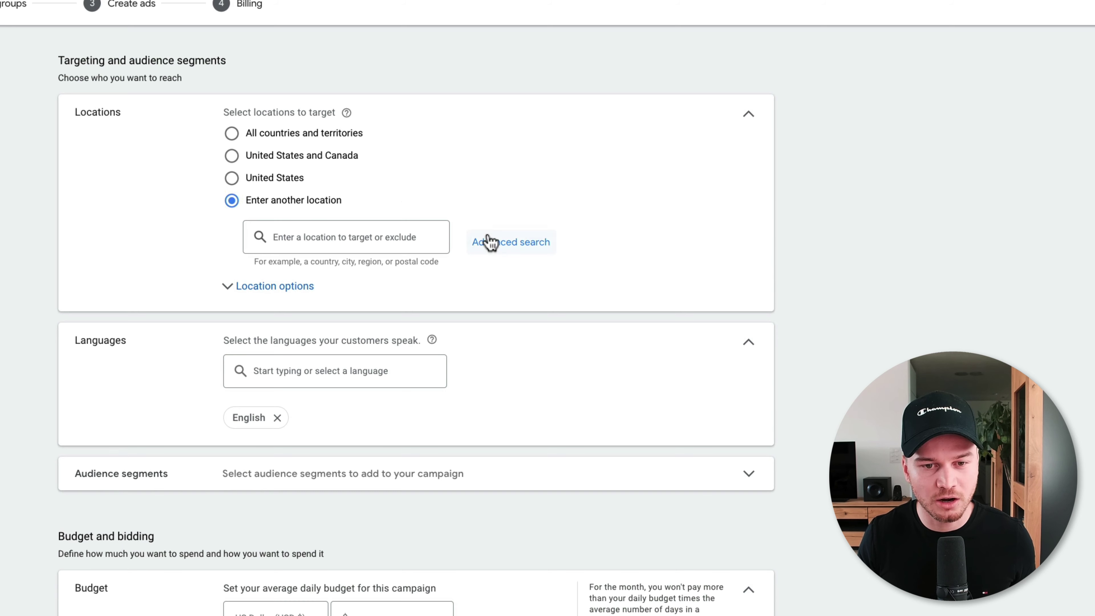
left_click(523, 244)
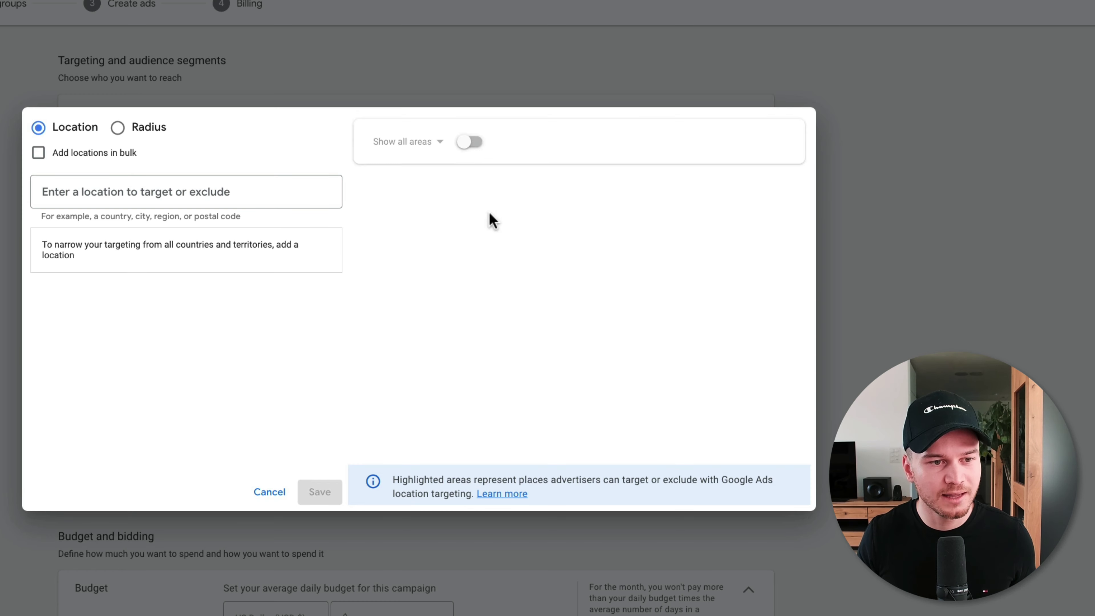
left_click(125, 190)
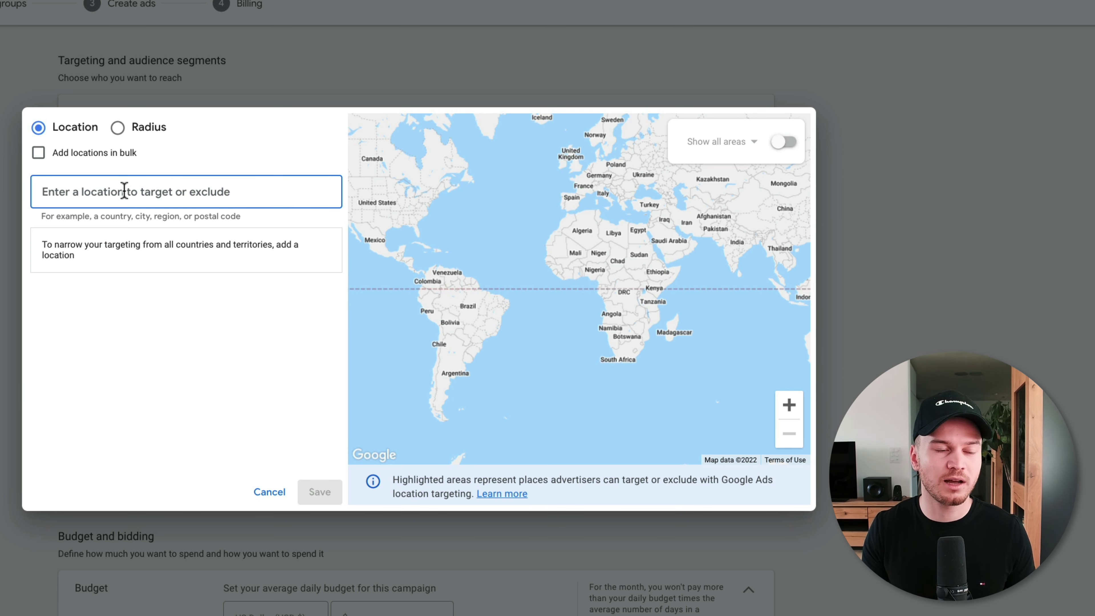
type("new york")
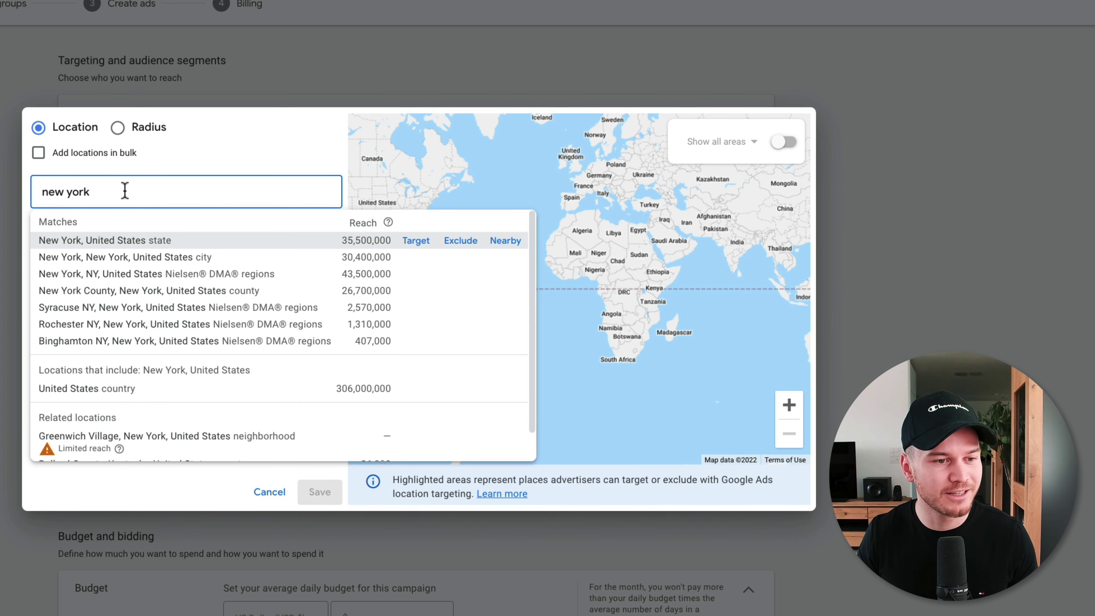
left_click(111, 241)
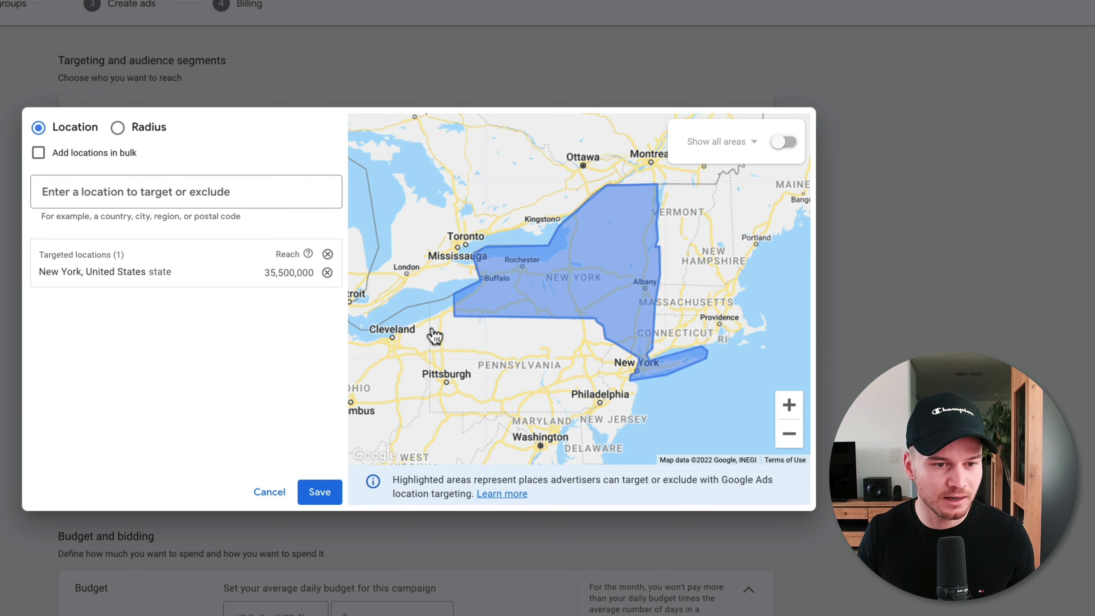
left_click(327, 492)
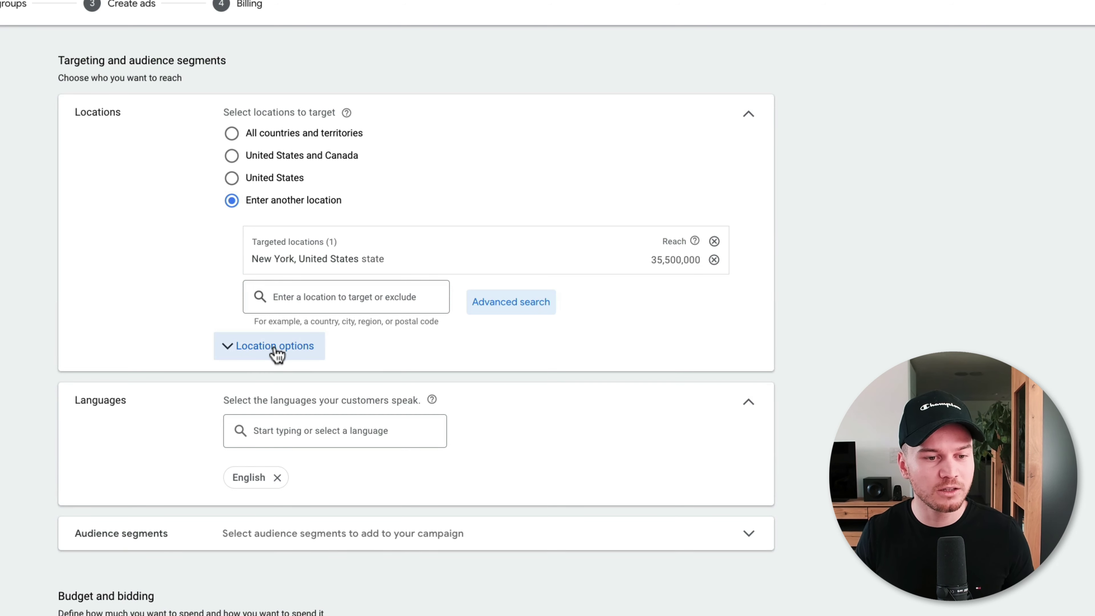
Step: Expand the location options and set the target to "Presence: People in or regularly in your targeted locations"
left_click(263, 356)
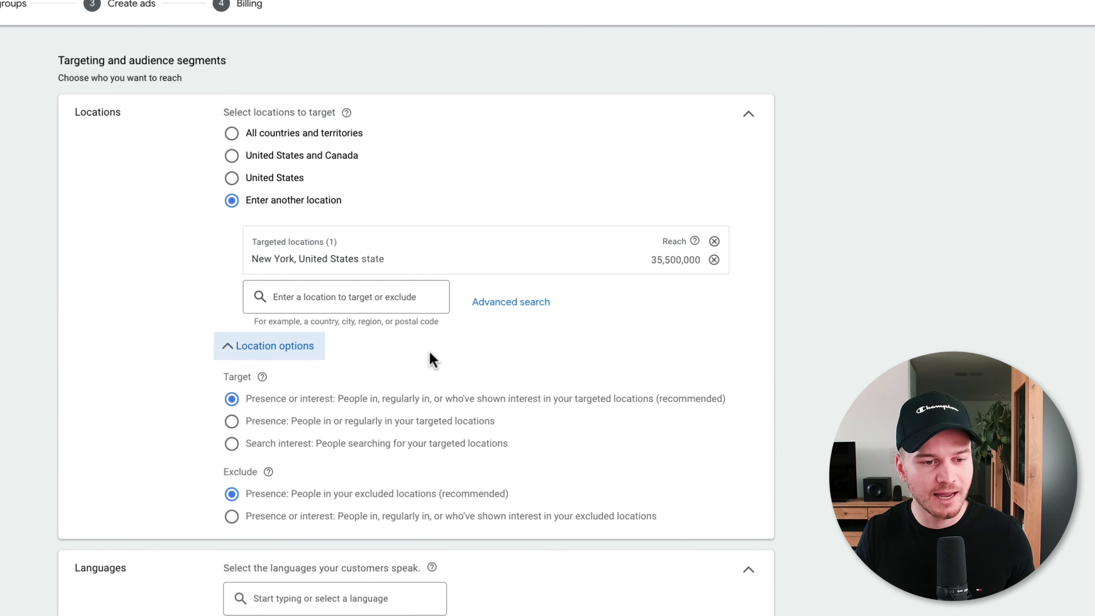
scroll(457, 358, "down", 5)
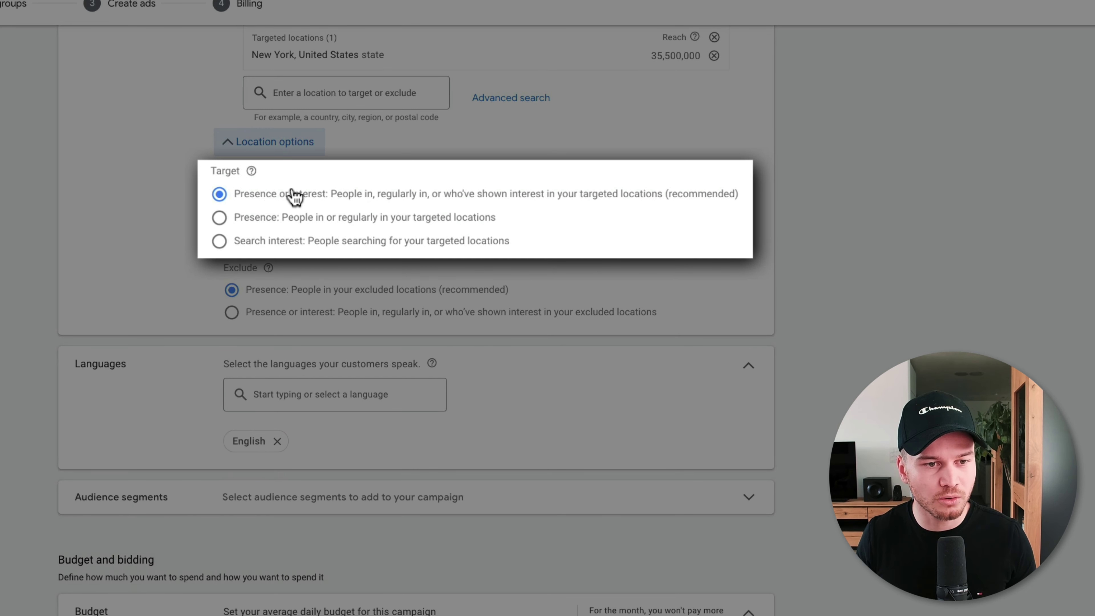
left_click(220, 220)
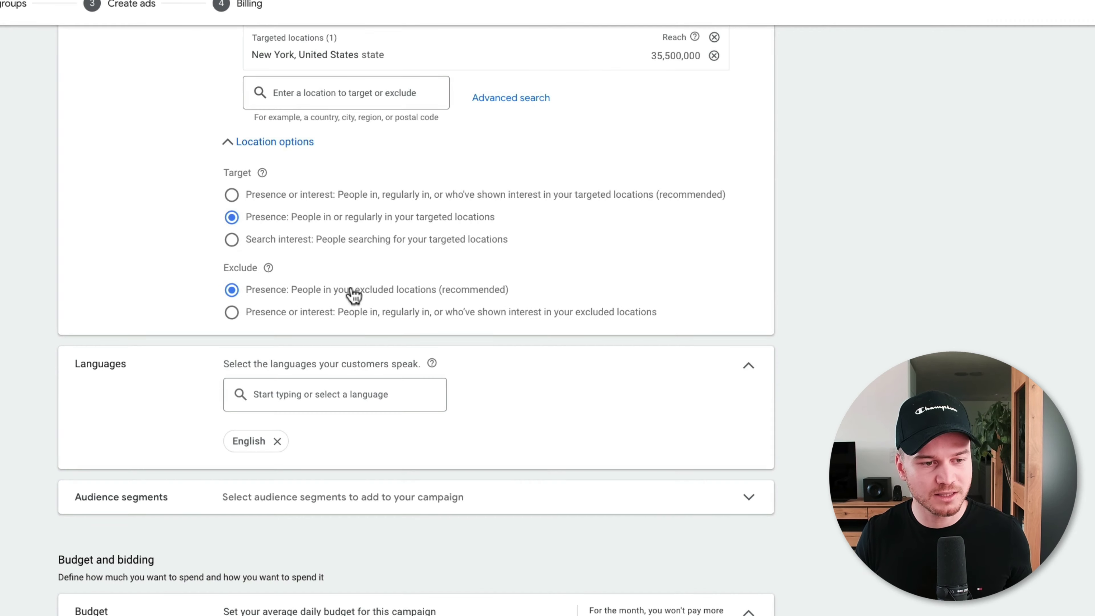
Step: Set the campaign's average daily budget to $10
scroll(632, 235, "down", 5)
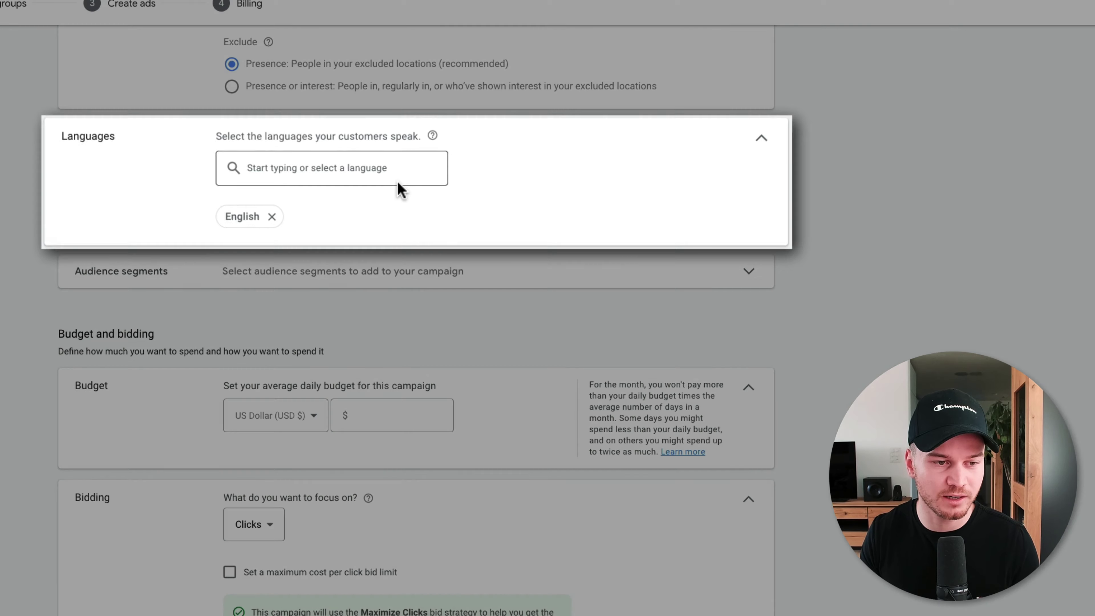
scroll(909, 184, "down", 1)
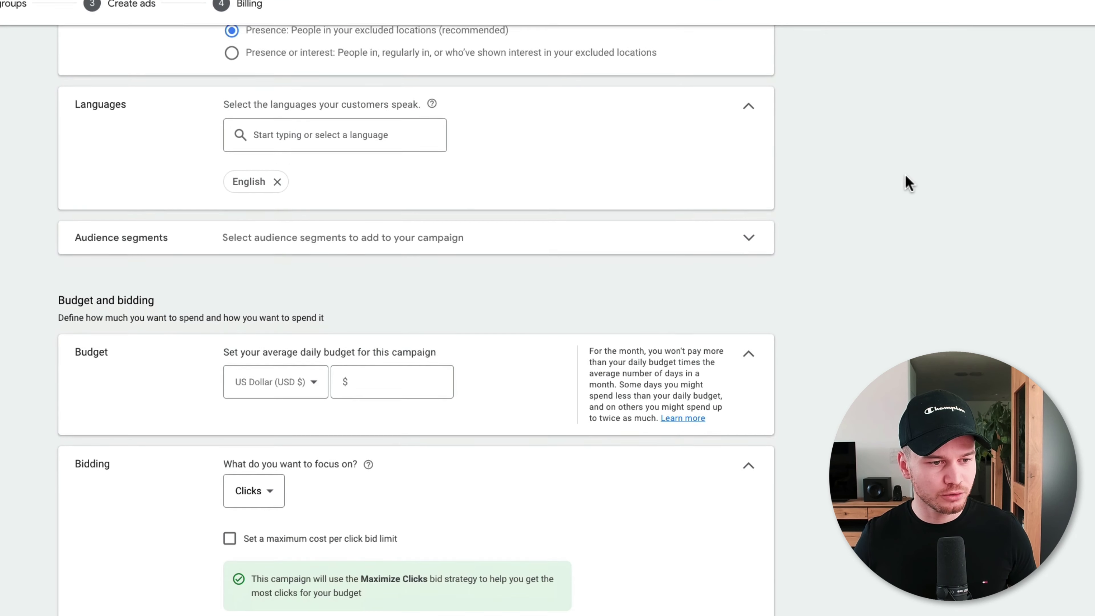
scroll(909, 183, "down", 5)
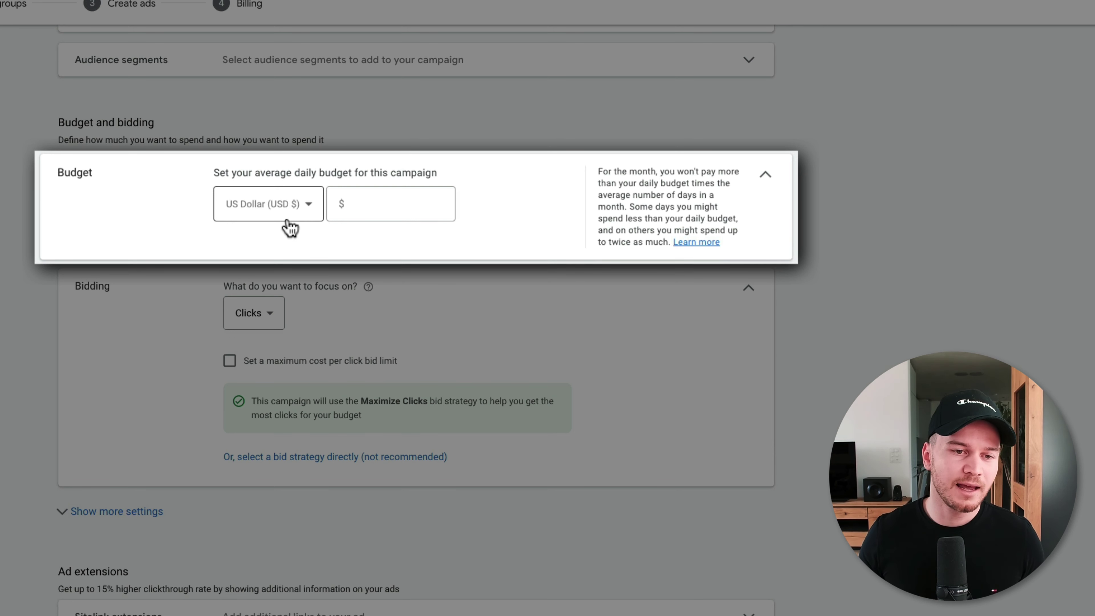
left_click(367, 205)
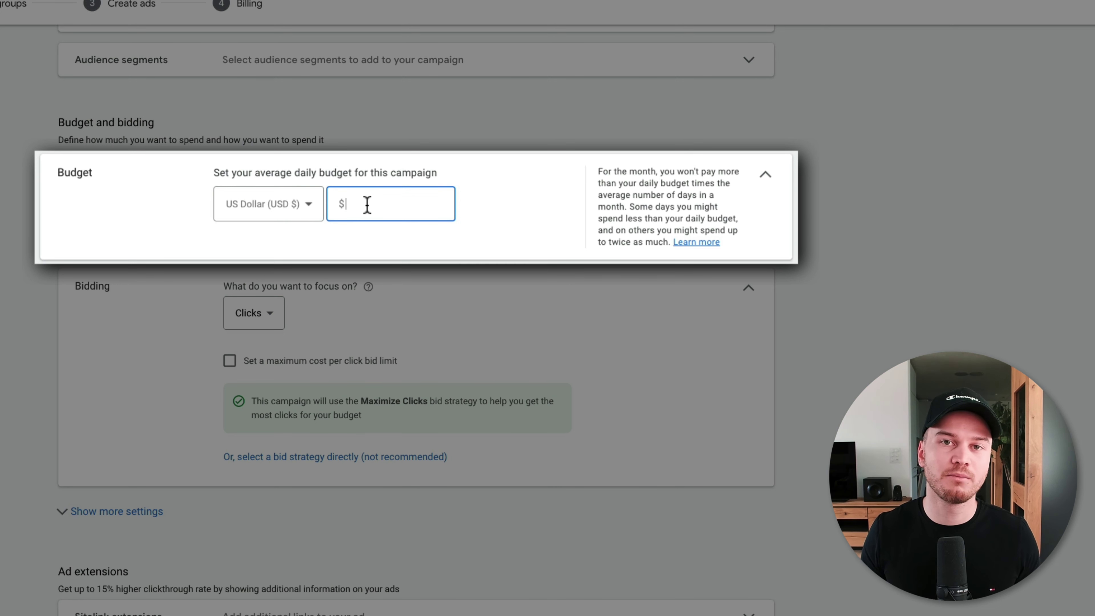
type("10")
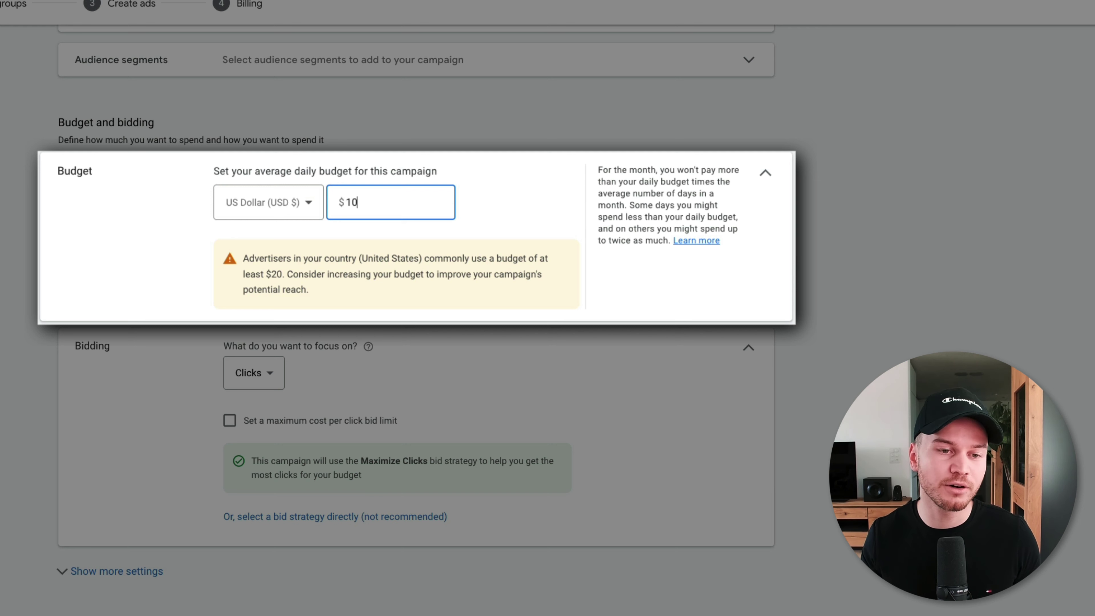
left_click(529, 181)
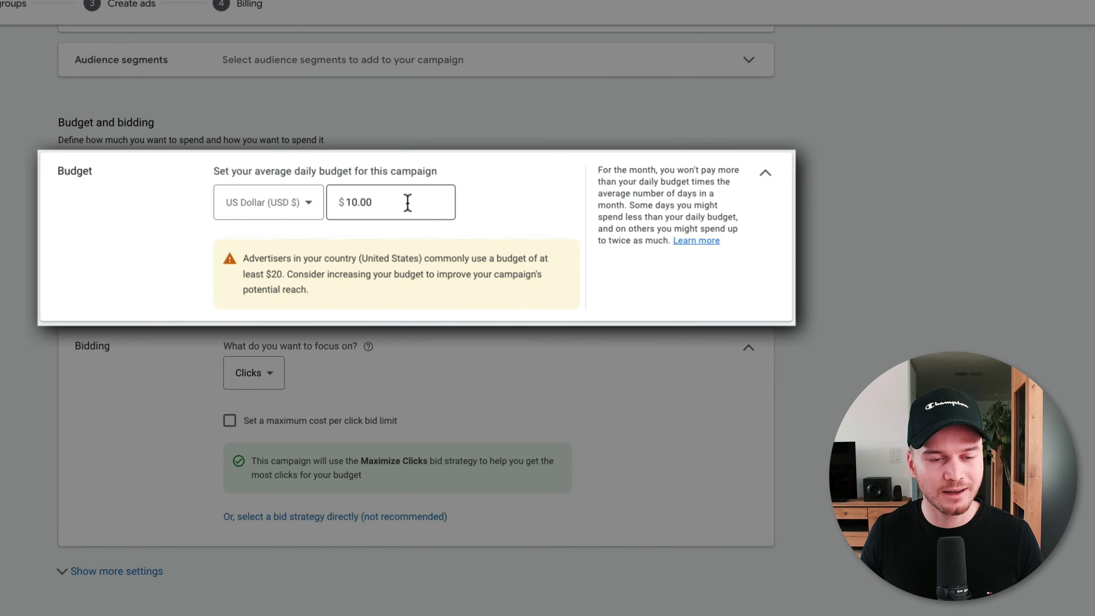
left_click_drag(345, 202, 390, 203)
left_click(390, 203)
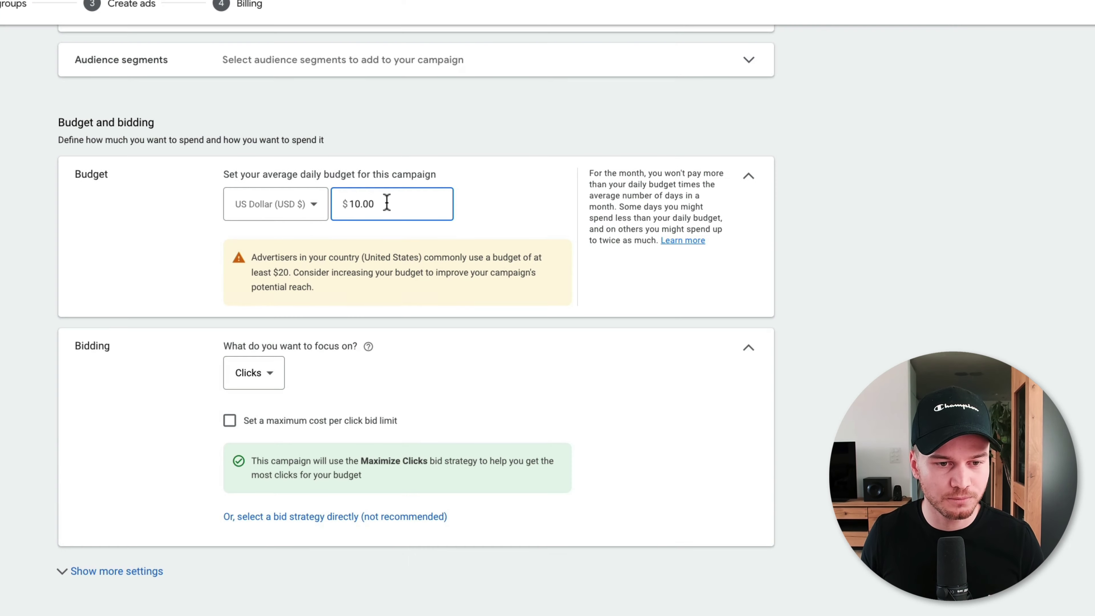
left_click(1010, 213)
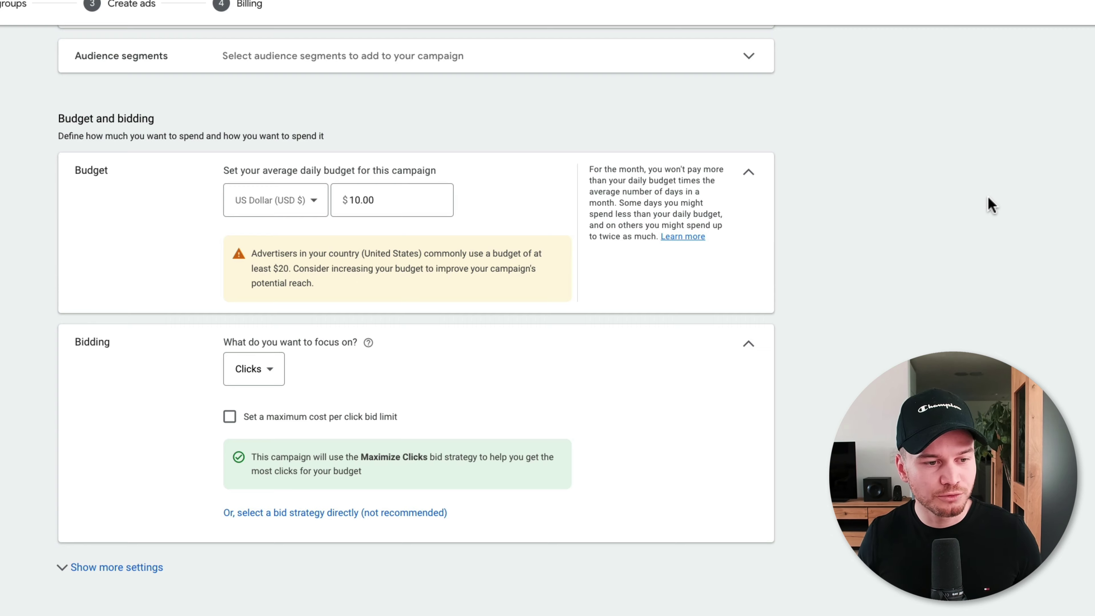
scroll(990, 207, "down", 3)
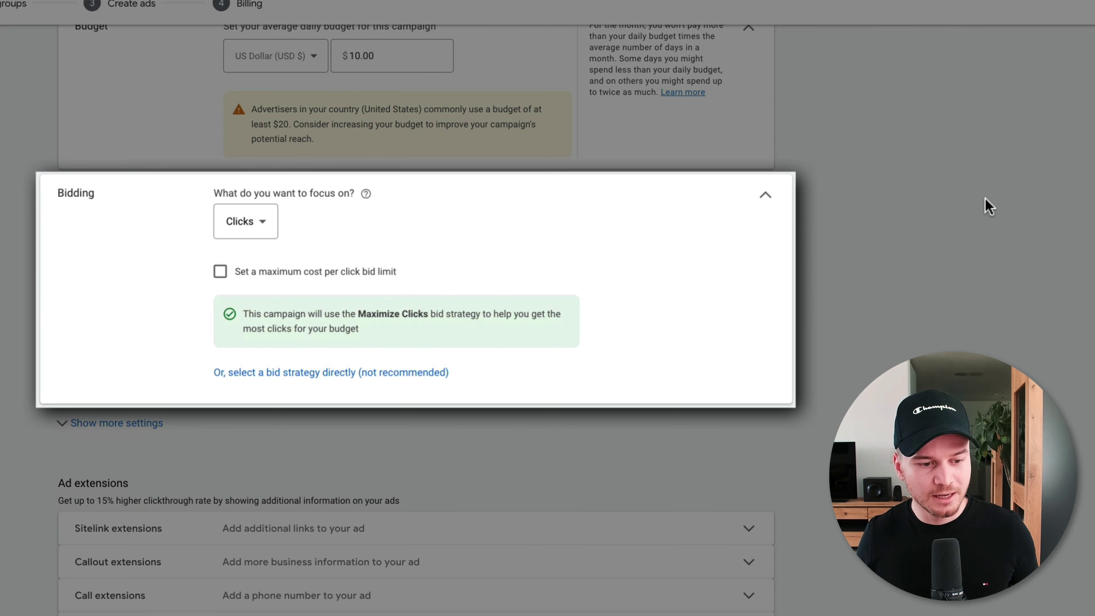
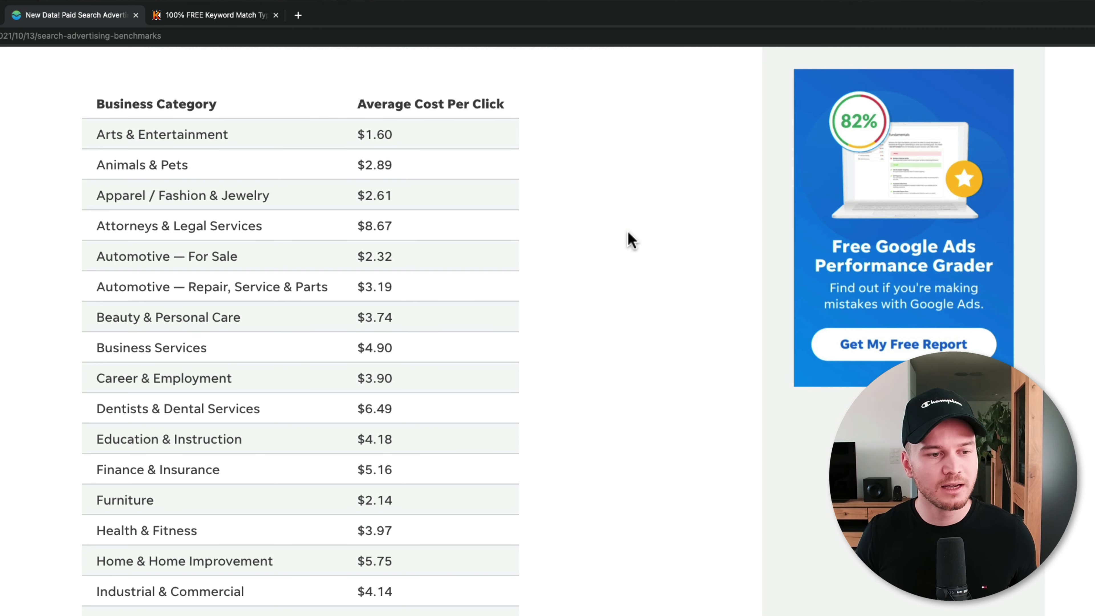
Step: Consult the average cost-per-click benchmarks by business category, and set the "Website + Wordpress" ad group's default bid to $2
scroll(631, 240, "down", 1)
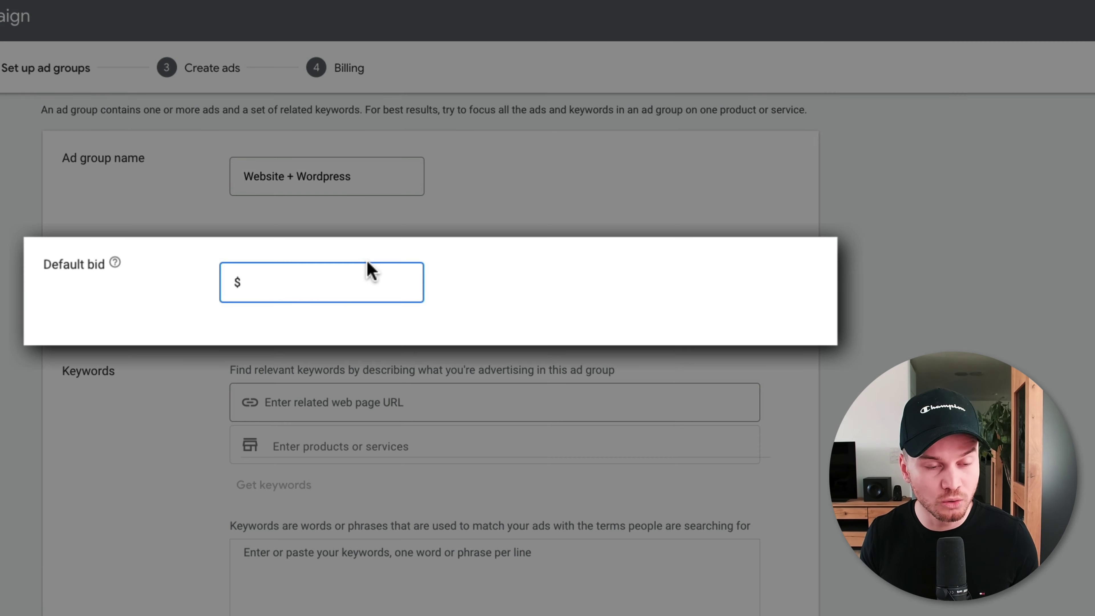
type("2")
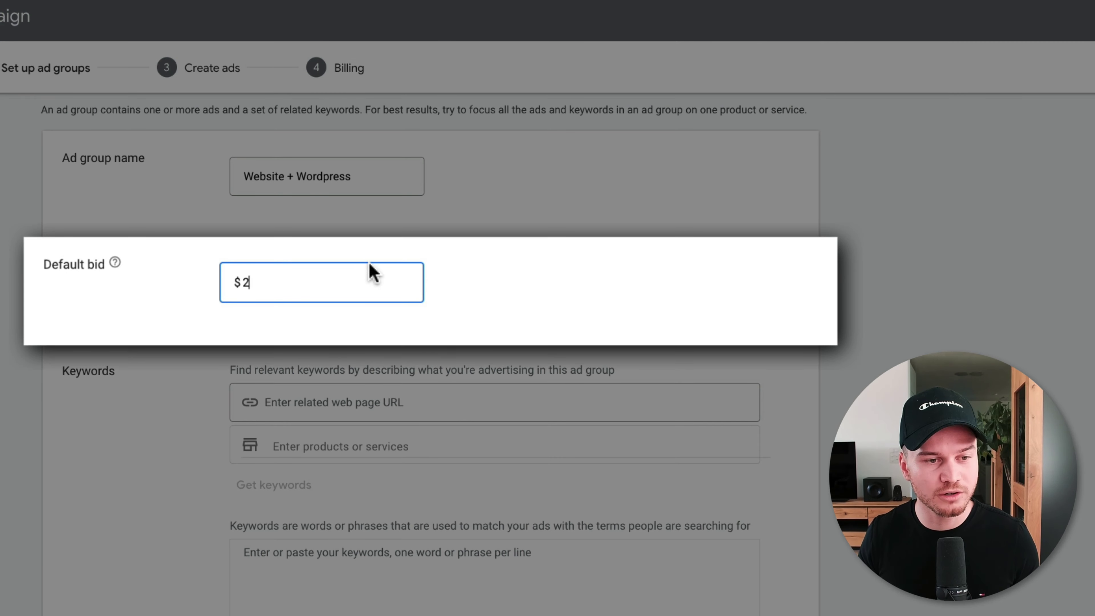
left_click(654, 279)
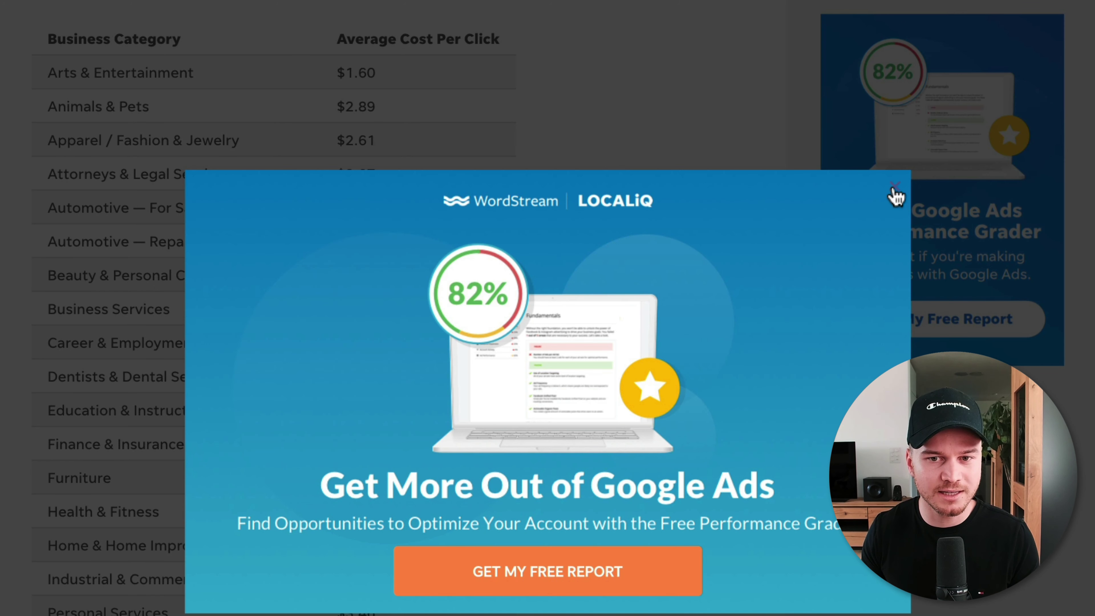
left_click(894, 195)
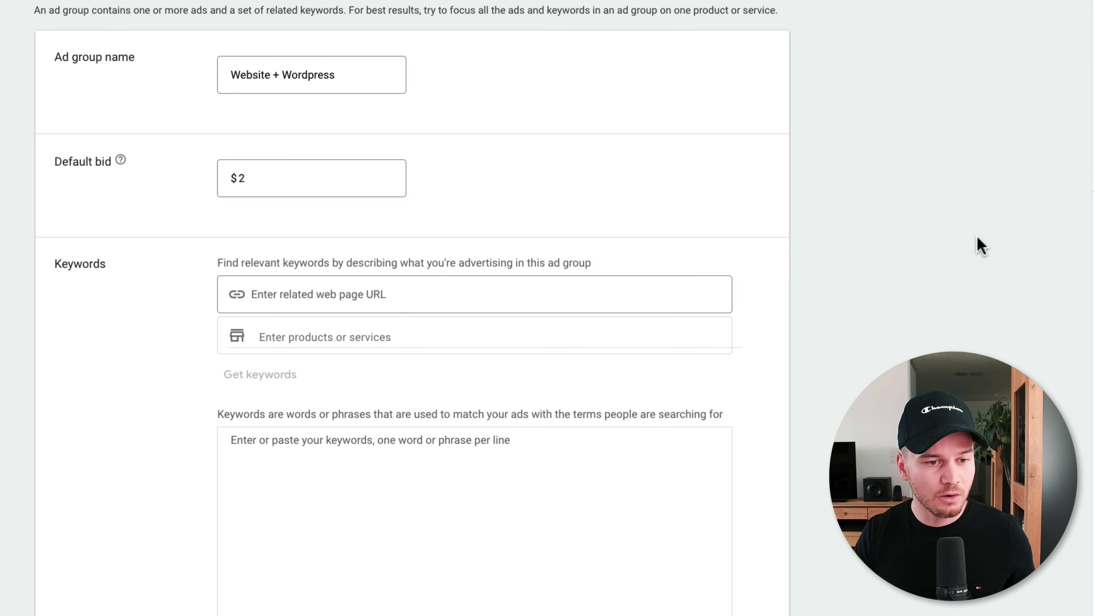
Step: Add "wordpress website designer" as the product or service for finding relevant keywords for the ad group
scroll(981, 246, "down", 3)
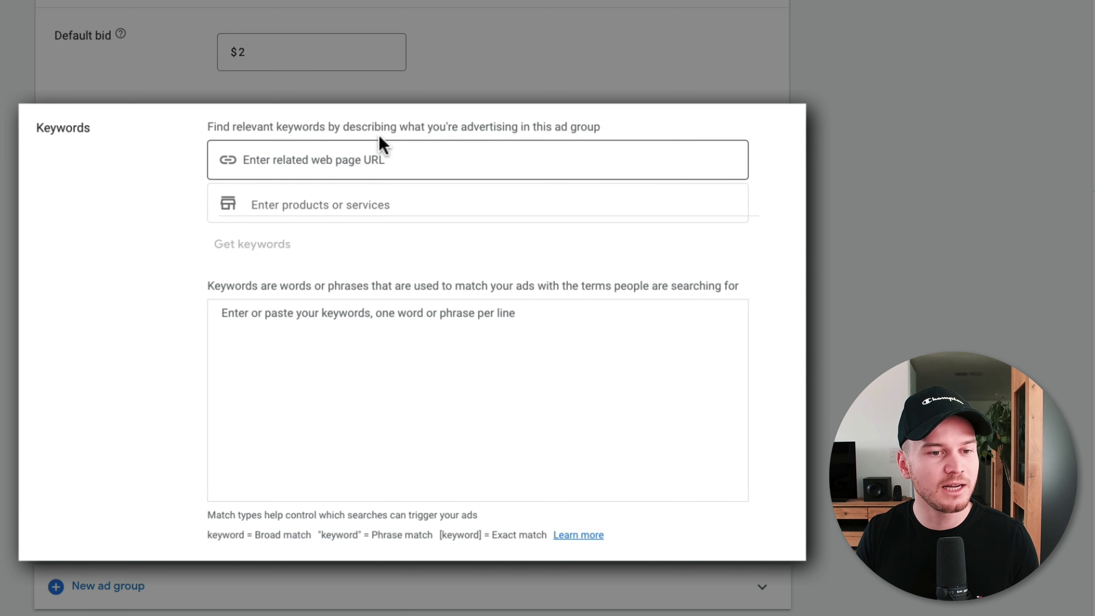
left_click(322, 162)
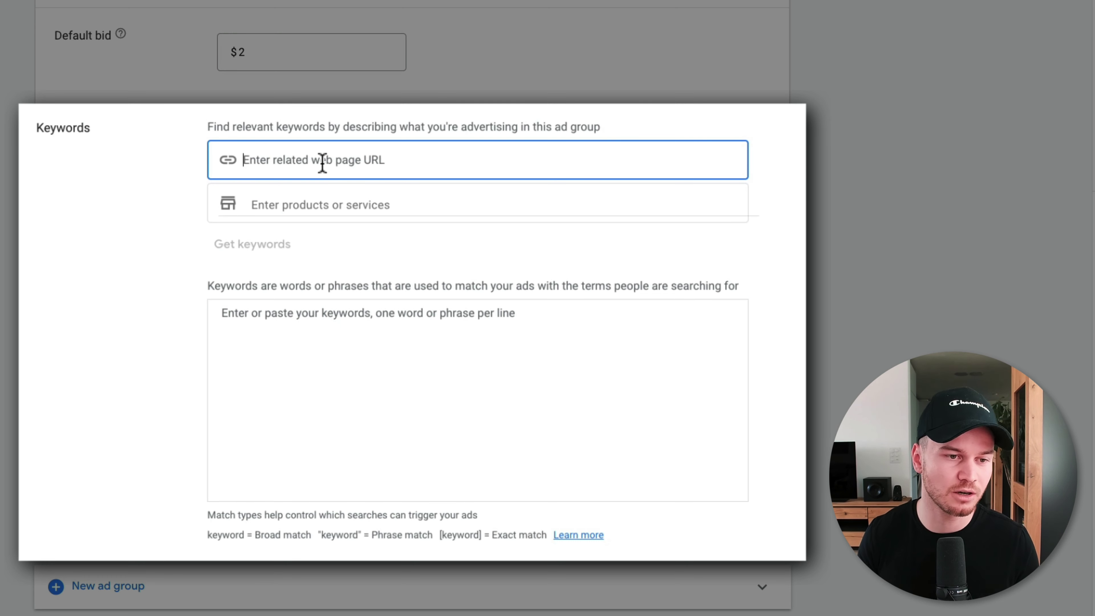
left_click(307, 203)
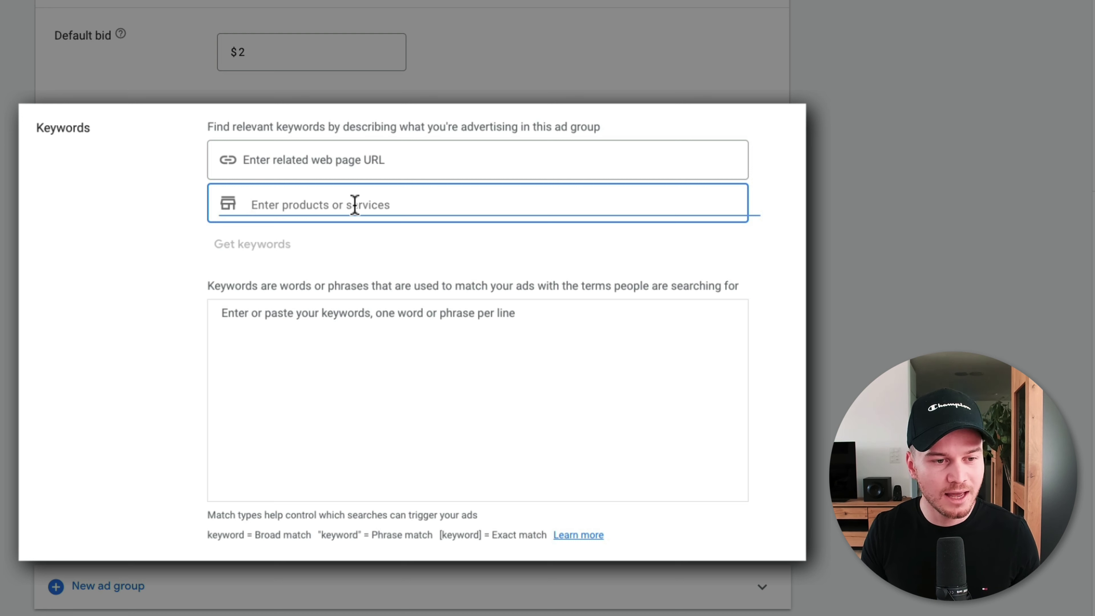
type("w")
key("BackSpace")
type("w")
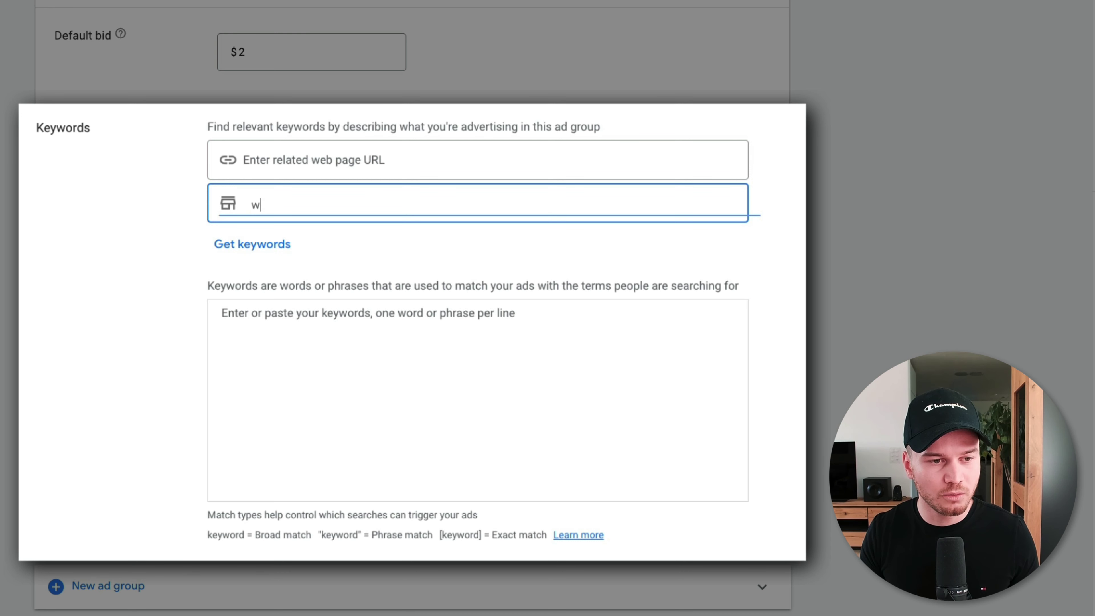
type("ordp")
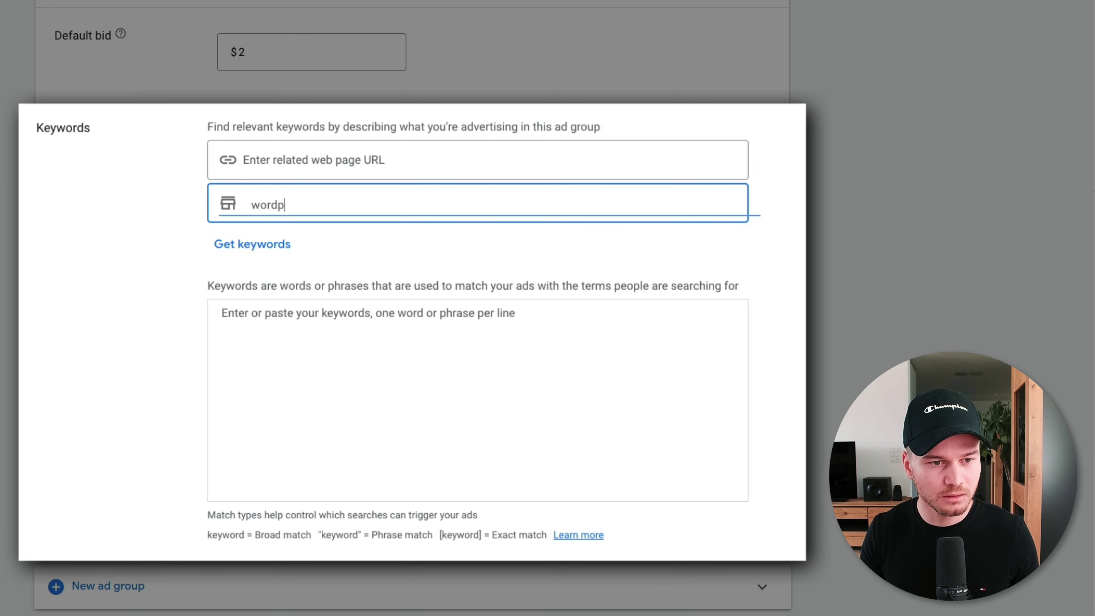
type("ress website designer")
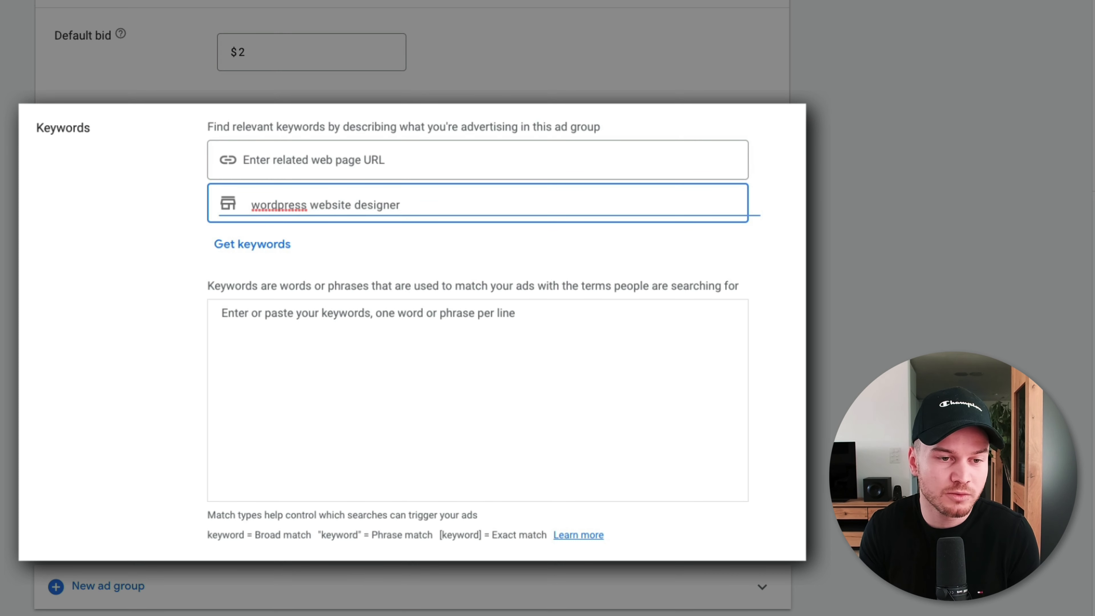
left_click(407, 233)
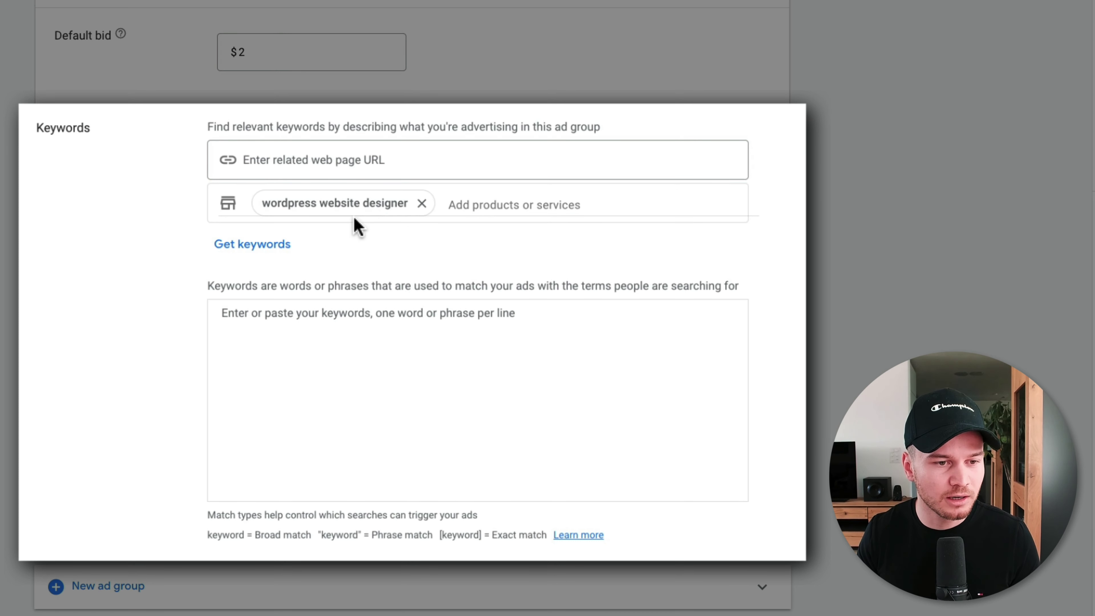
Step: Generate keyword suggestions for "wordpress website designer" and remove the irrelevant keyword "word press design" from the list
left_click(266, 247)
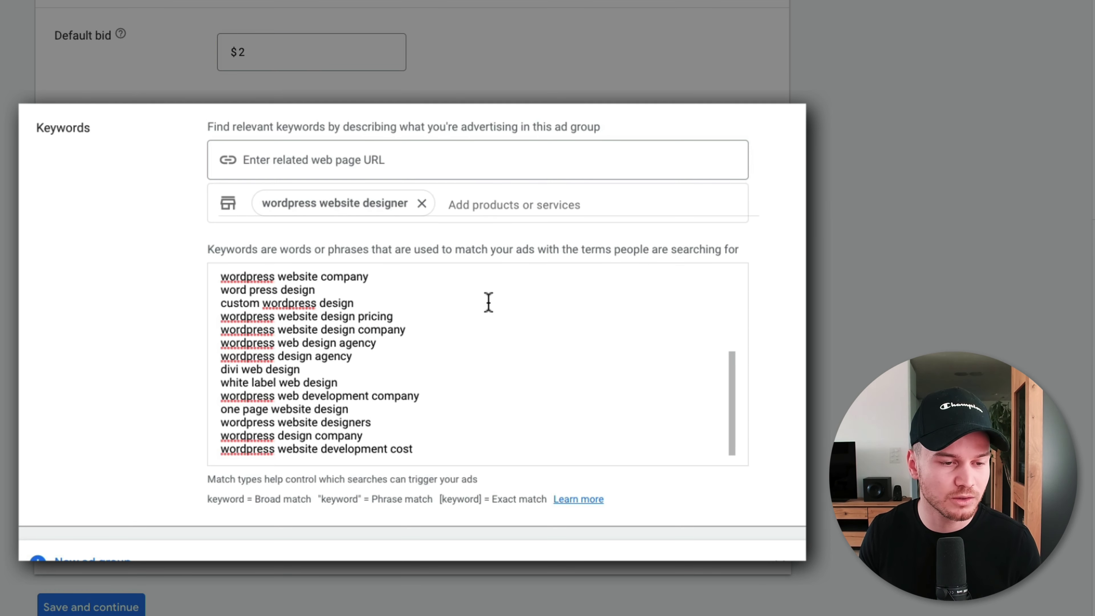
scroll(212, 352, "down", 1)
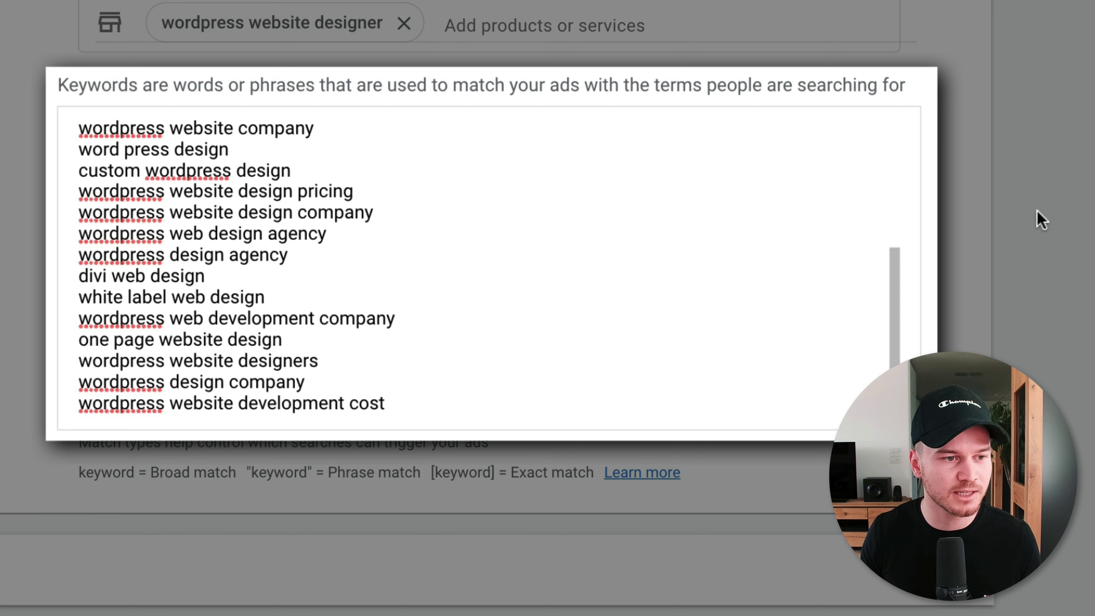
left_click_drag(228, 149, 77, 149)
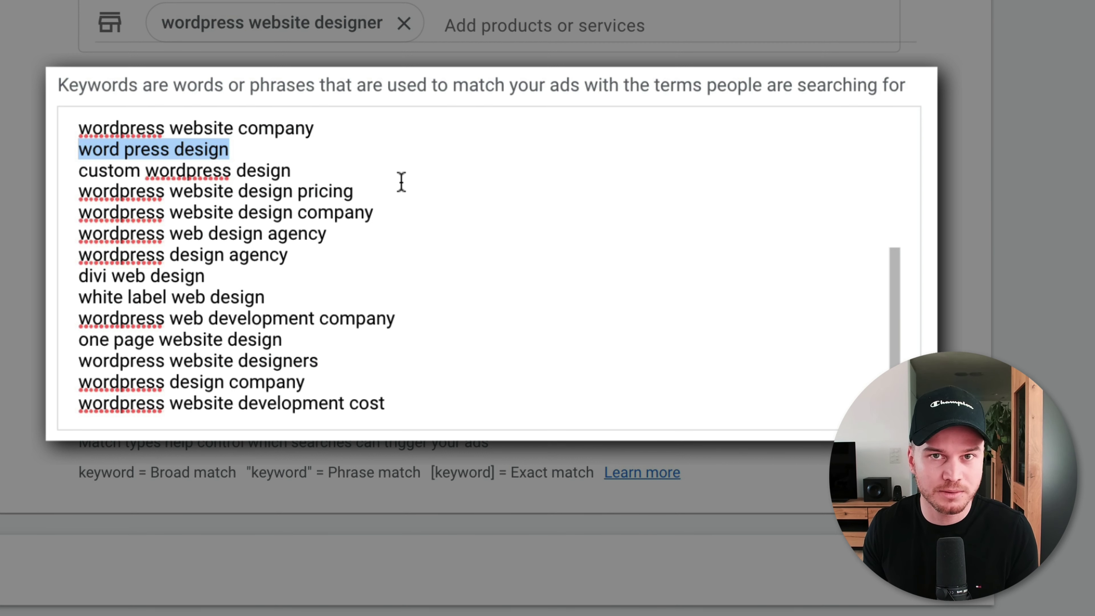
key("BackSpace")
key("BackSpace")
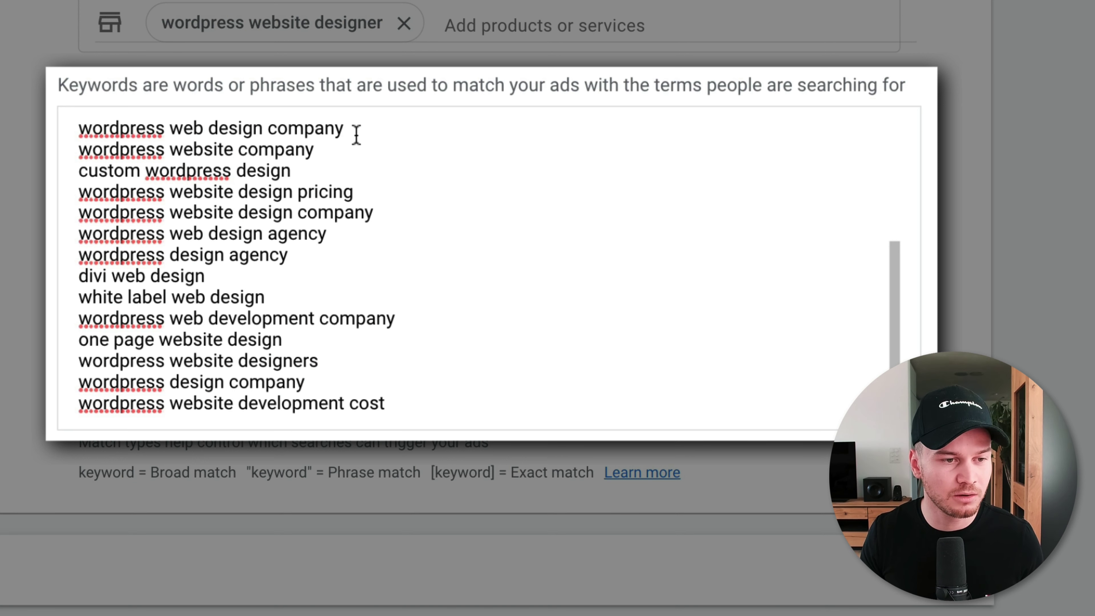
left_click(339, 150)
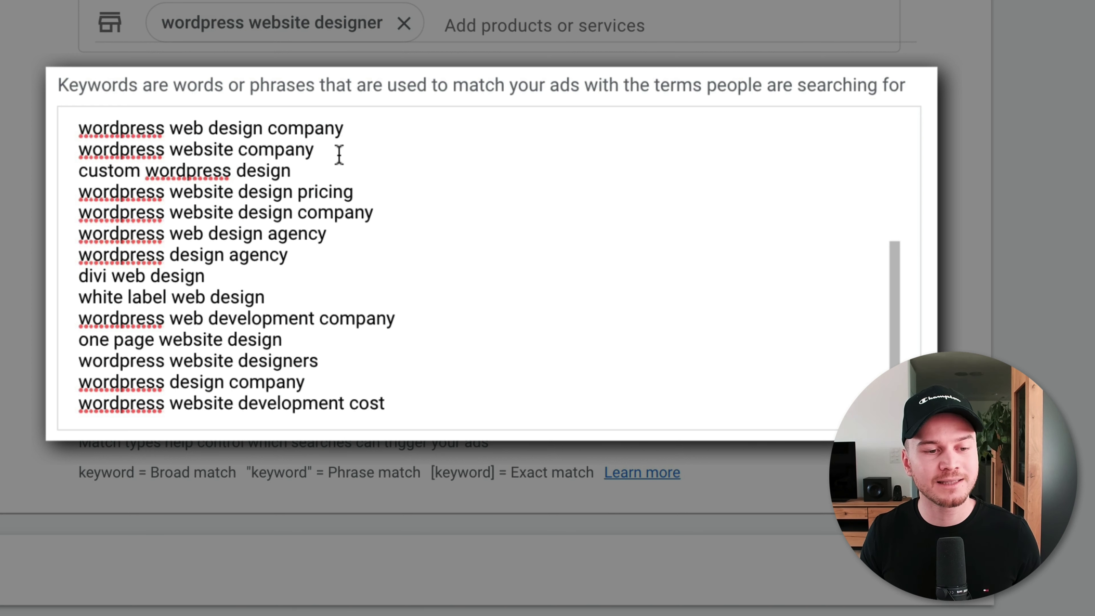
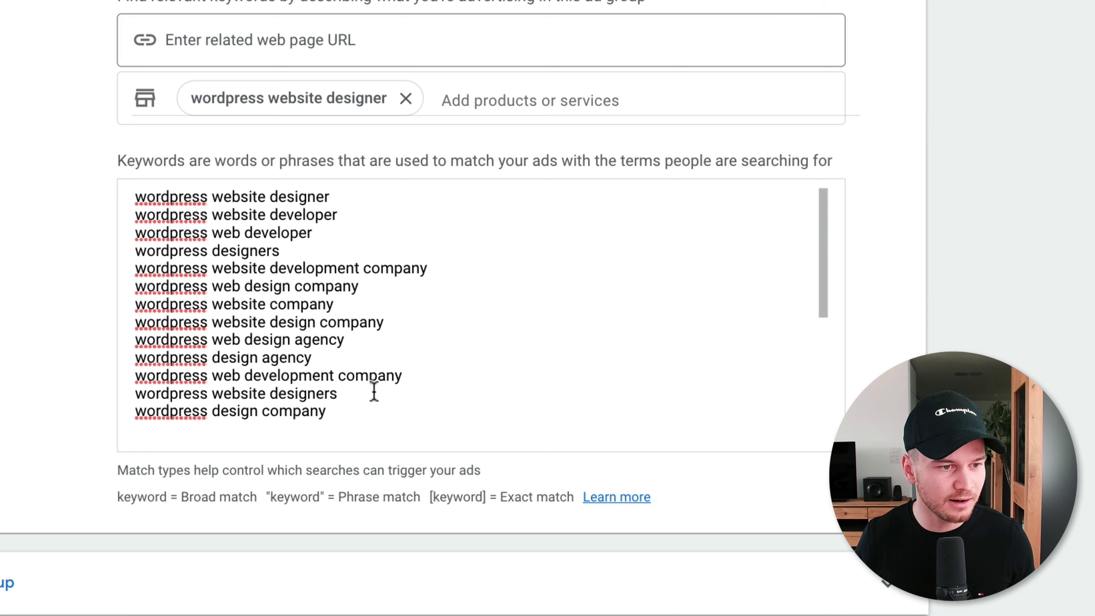
Step: Mark the first keyword, "wordpress website designer", as exact match by enclosing it in square brackets
left_click(135, 220)
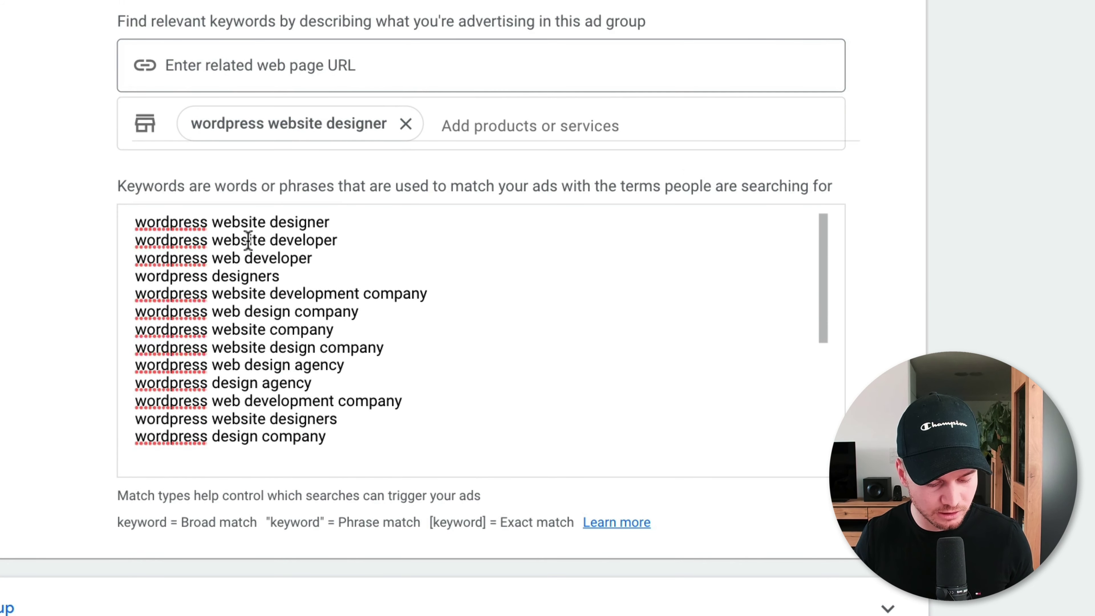
type("[")
key("End")
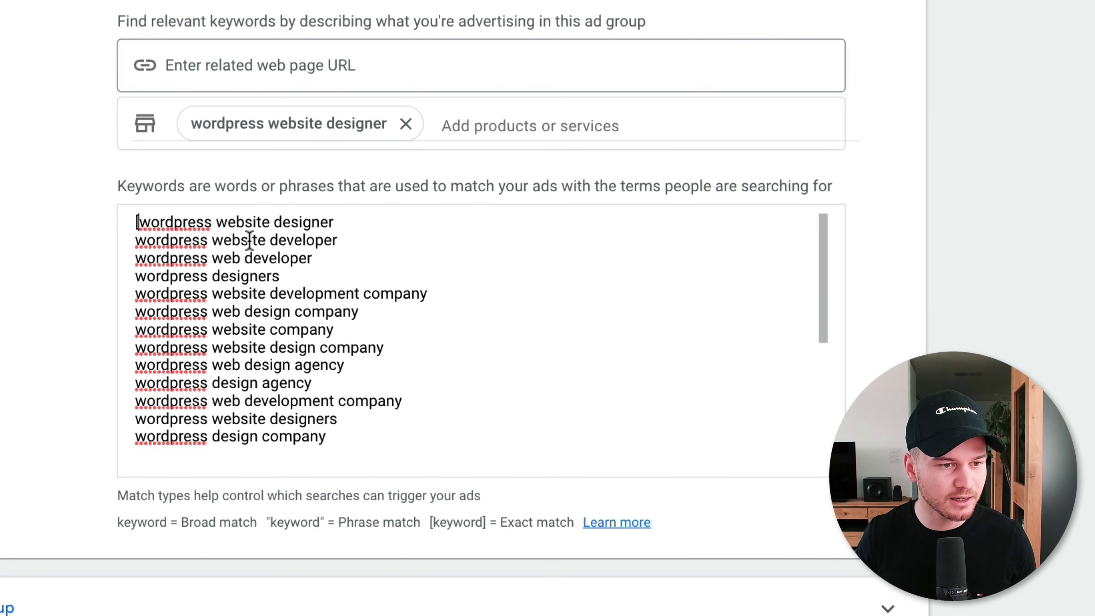
type("]")
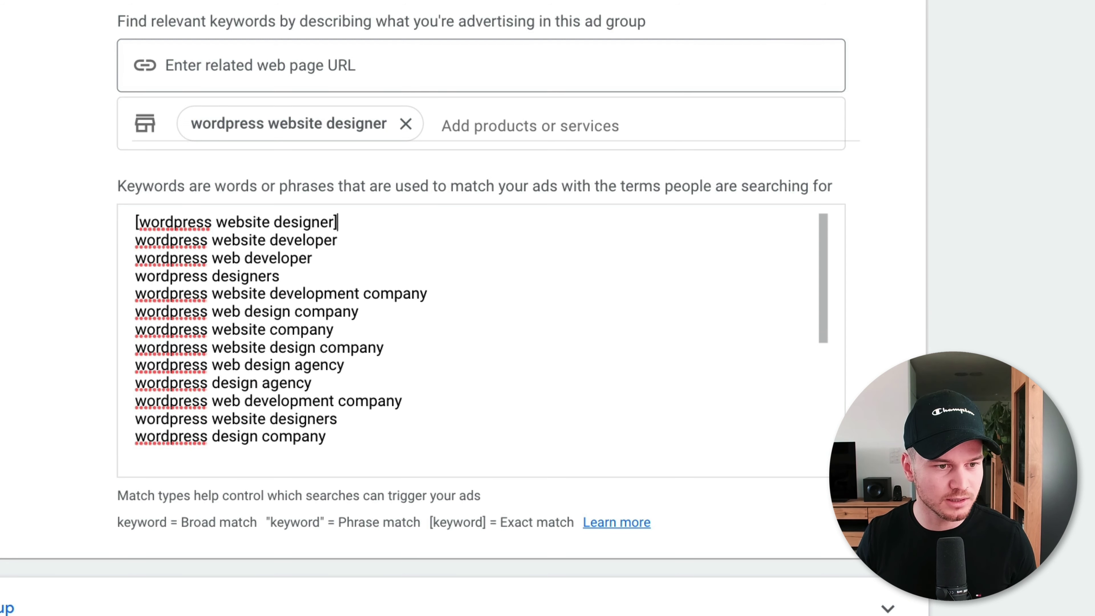
Step: Mark "wordpress website designer" in the duplicated second list as phrase match by enclosing it in quotation marks
scroll(421, 321, "down", 1)
scroll(420, 321, "down", 2)
left_click(136, 313)
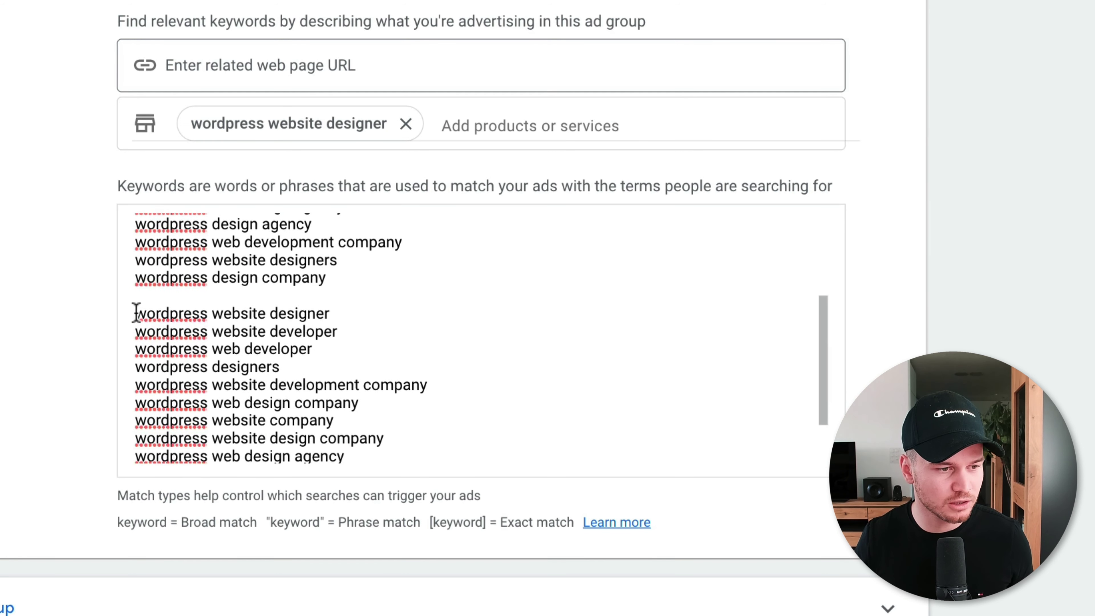
type("\"")
left_click(391, 304)
type("\"")
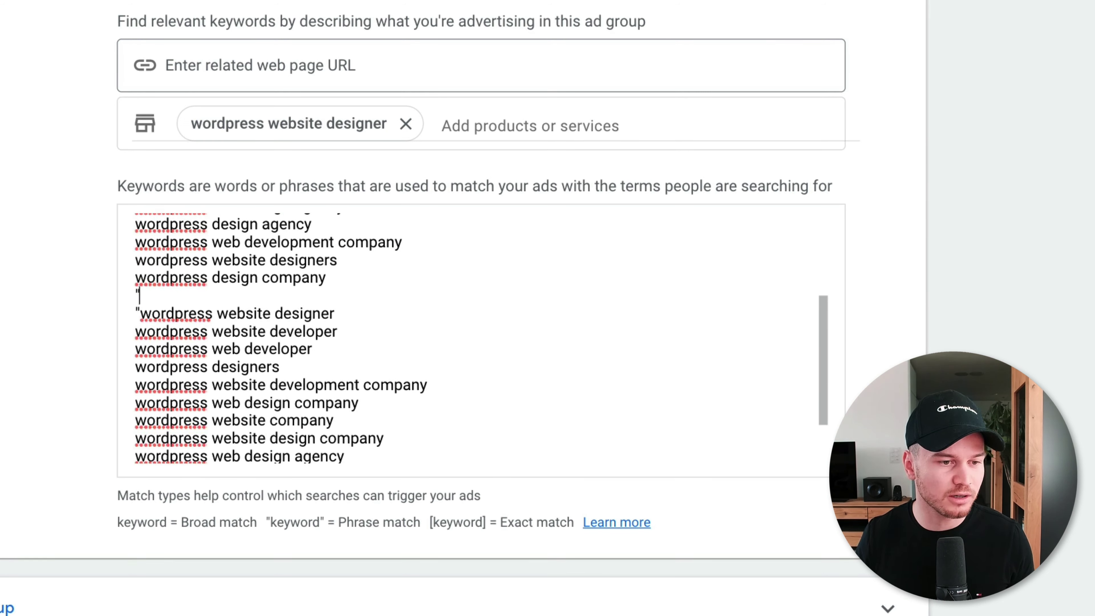
key("BackSpace")
left_click(331, 312)
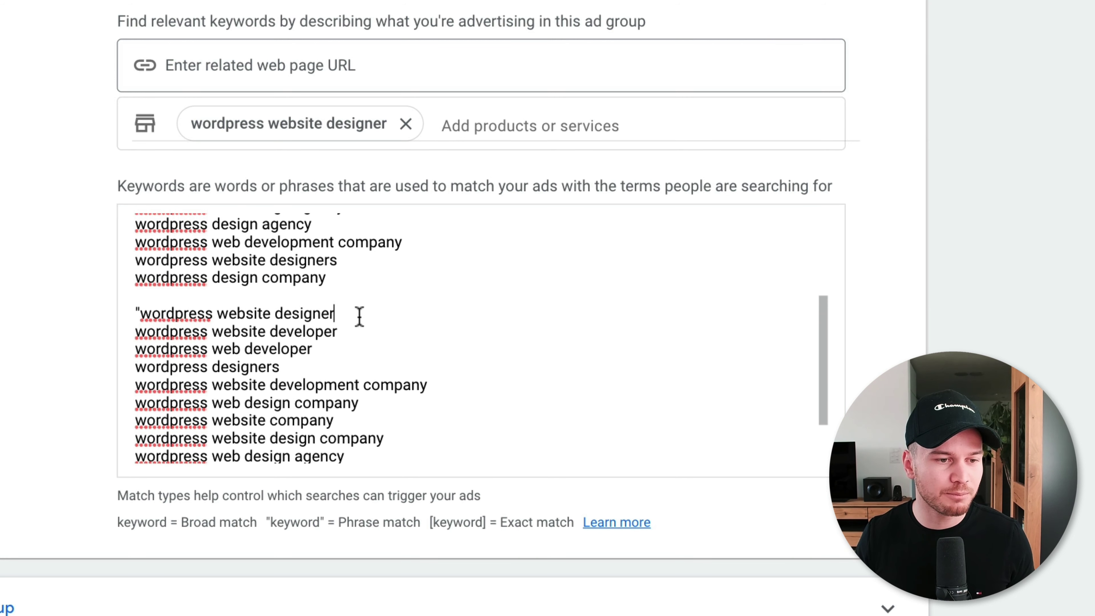
type("\"")
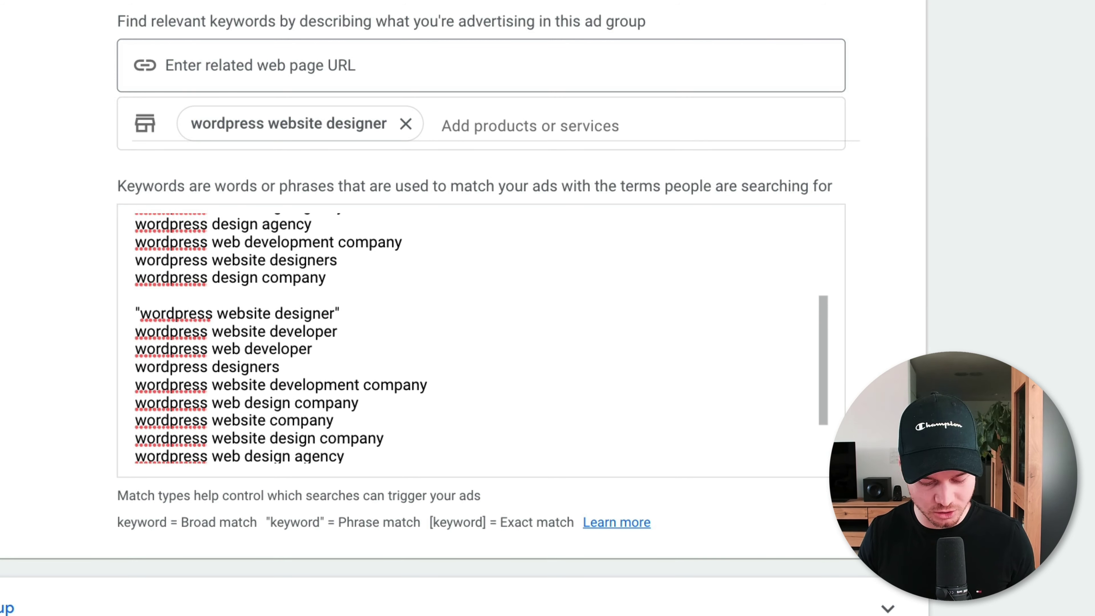
Step: Undo the manually added match-type marks and the duplication of the keyword list
key("super+z")
key("super+z")
key("super+z")
key("super+z")
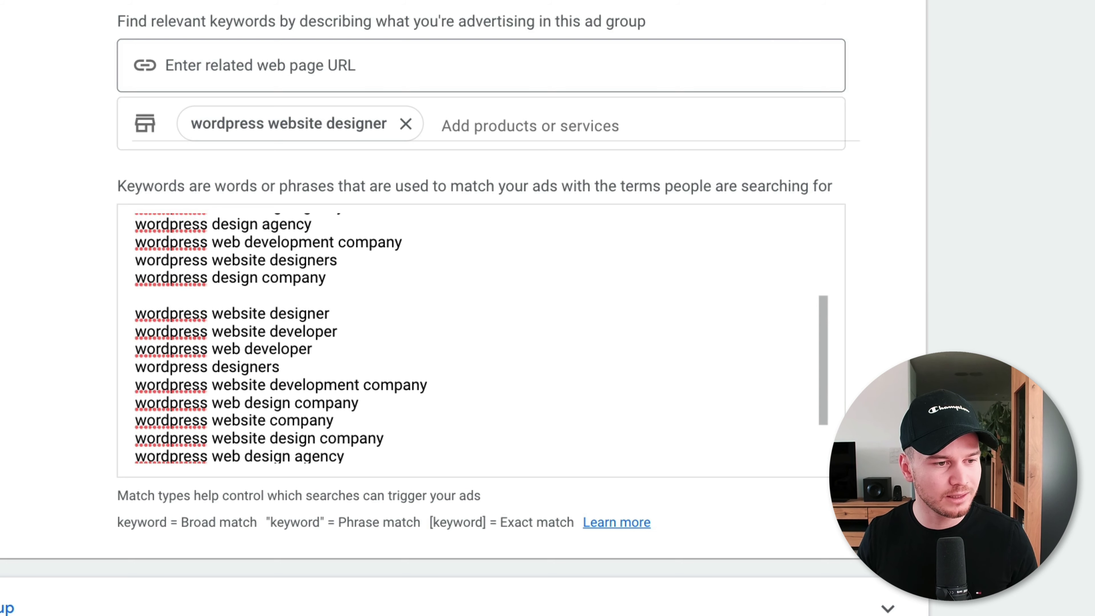
key("super+z")
key("super+z")
Step: Copy the entire WordPress keyword list and paste it into the first word list of the Keyword Match Type Tool
scroll(369, 374, "up", 3)
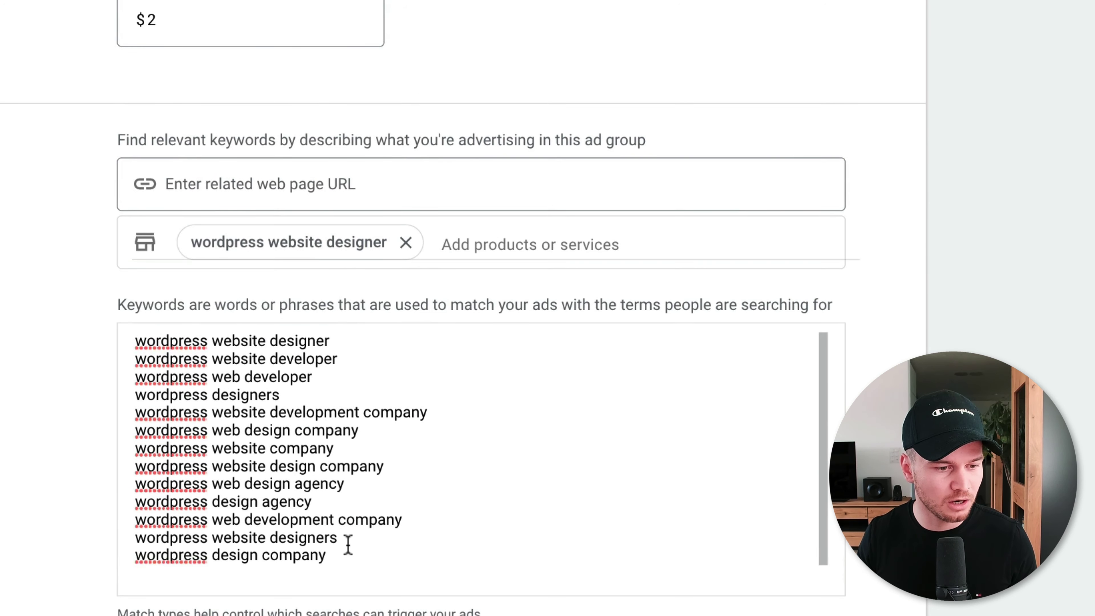
left_click_drag(328, 556, 136, 340)
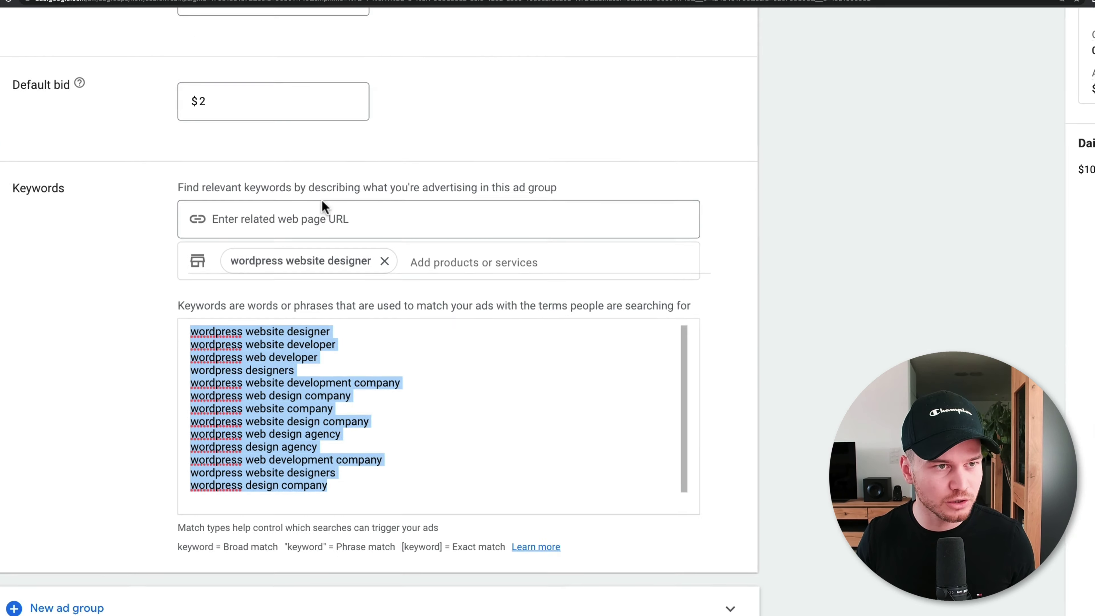
left_click(286, 15)
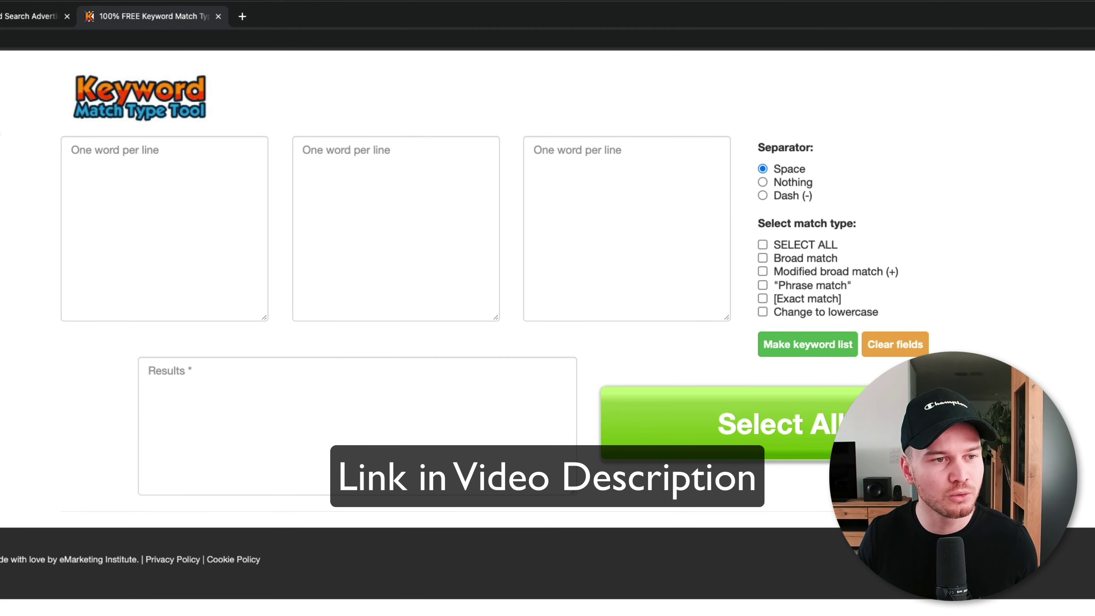
left_click(127, 168)
key("super+v")
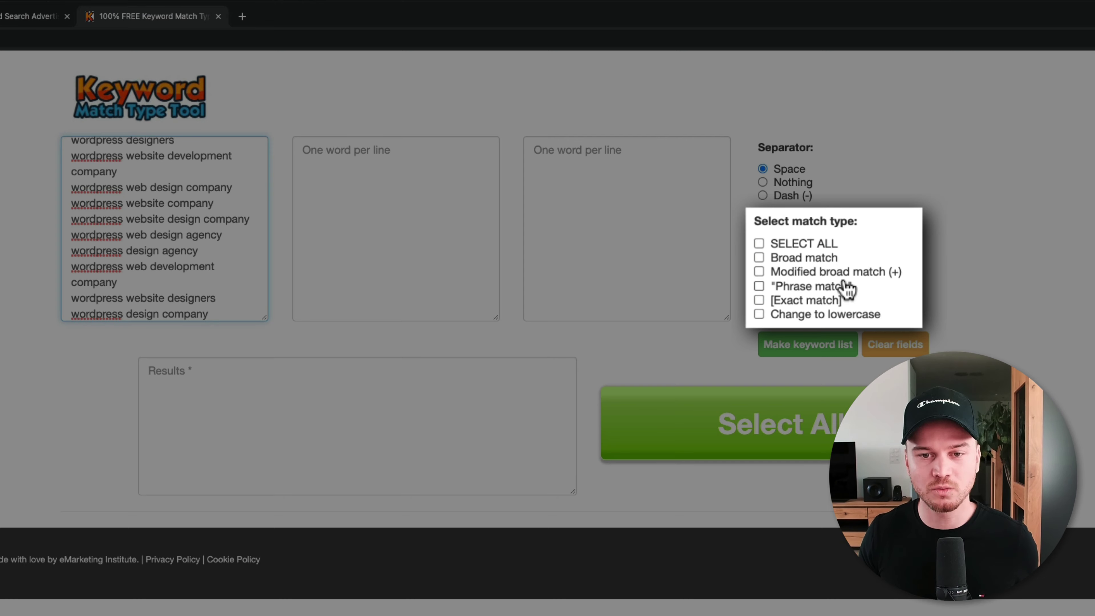
Step: Generate a keyword list with the "Phrase match" and [Exact match] types
left_click(759, 286)
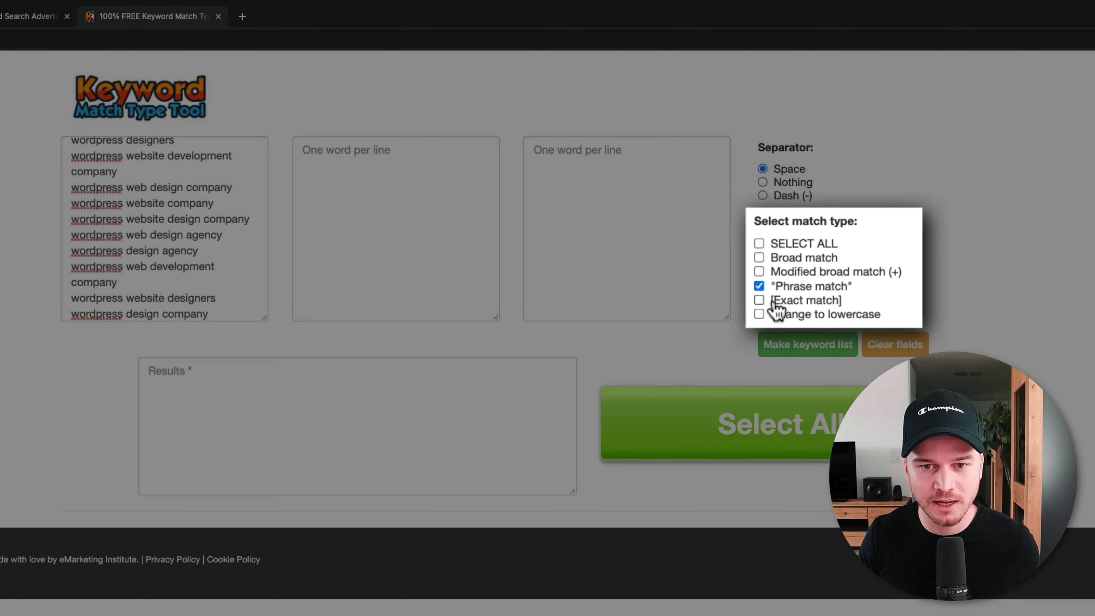
left_click(759, 300)
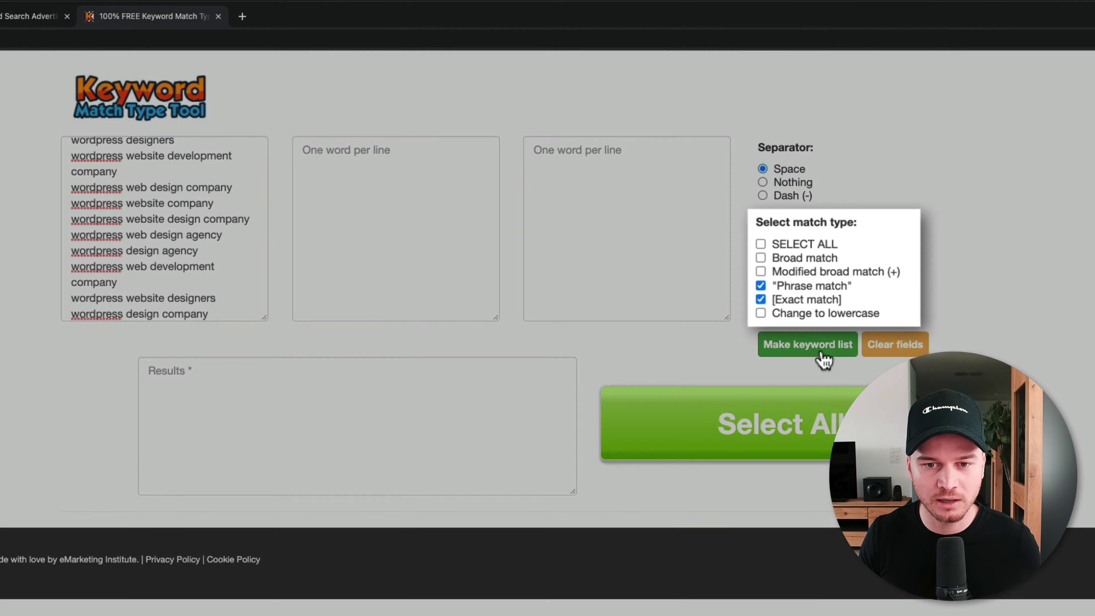
left_click(821, 353)
Step: Copy the generated results and, back in Google Ads, replace the "Website + Wordpress" ad group's keywords with them
left_click(335, 452)
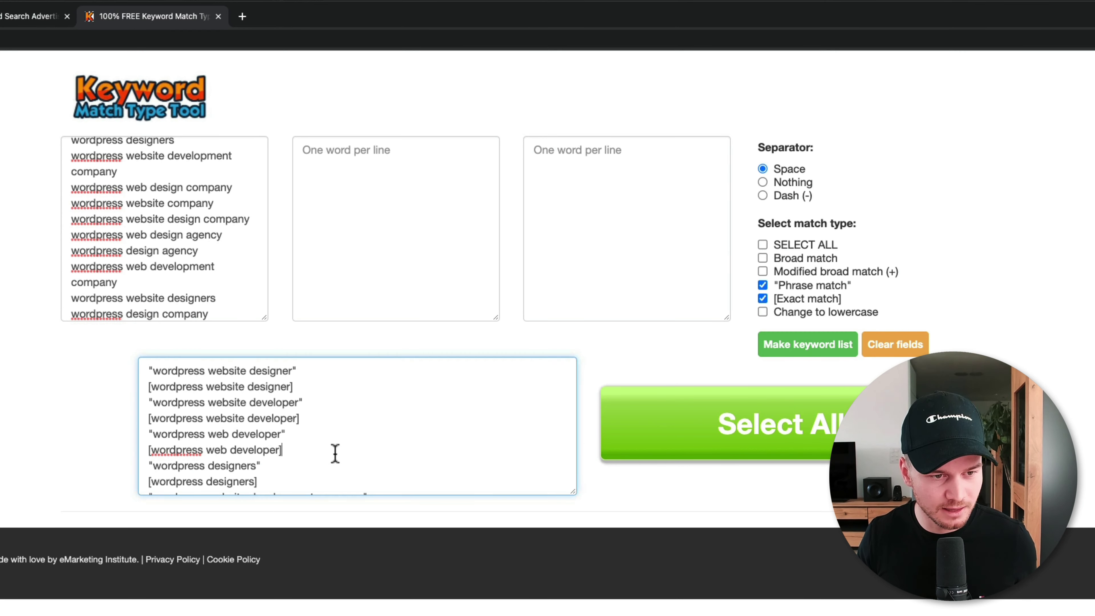
key("super+a")
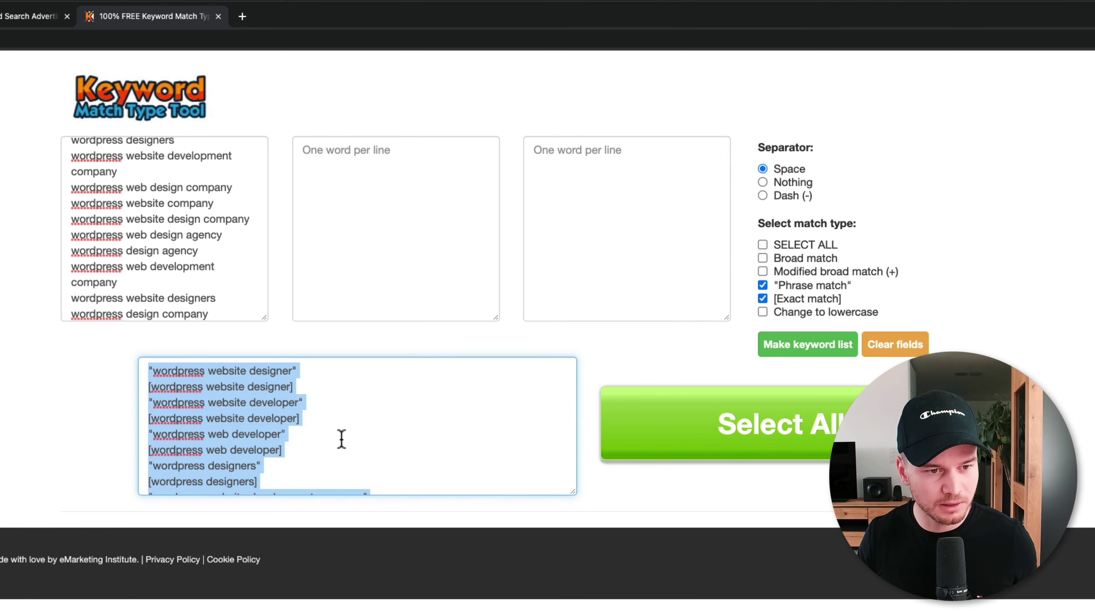
left_click(156, 25)
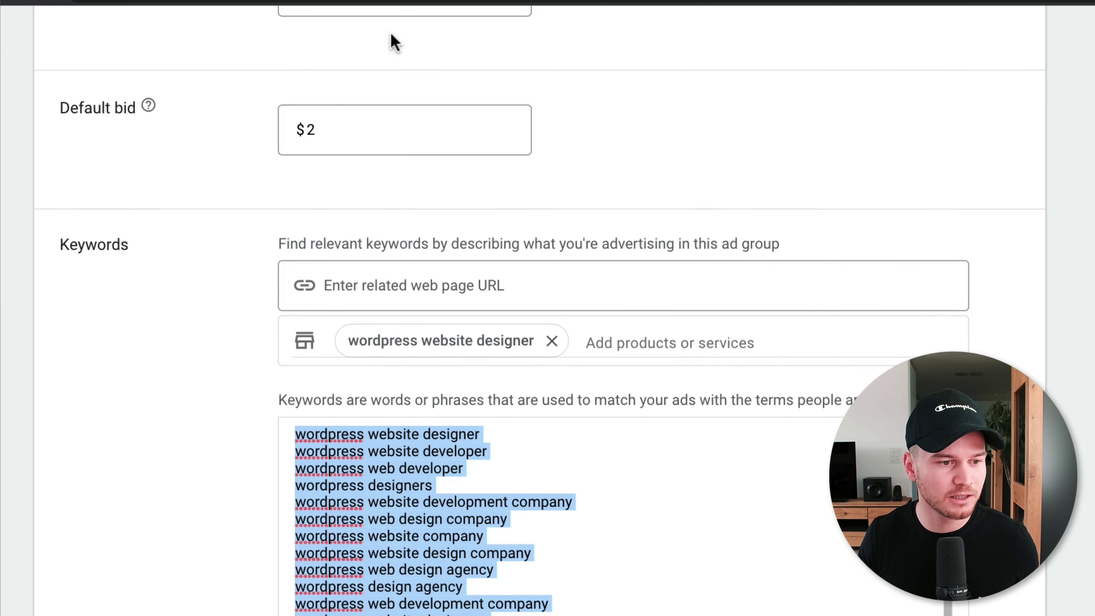
key("BackSpace")
key("super+v")
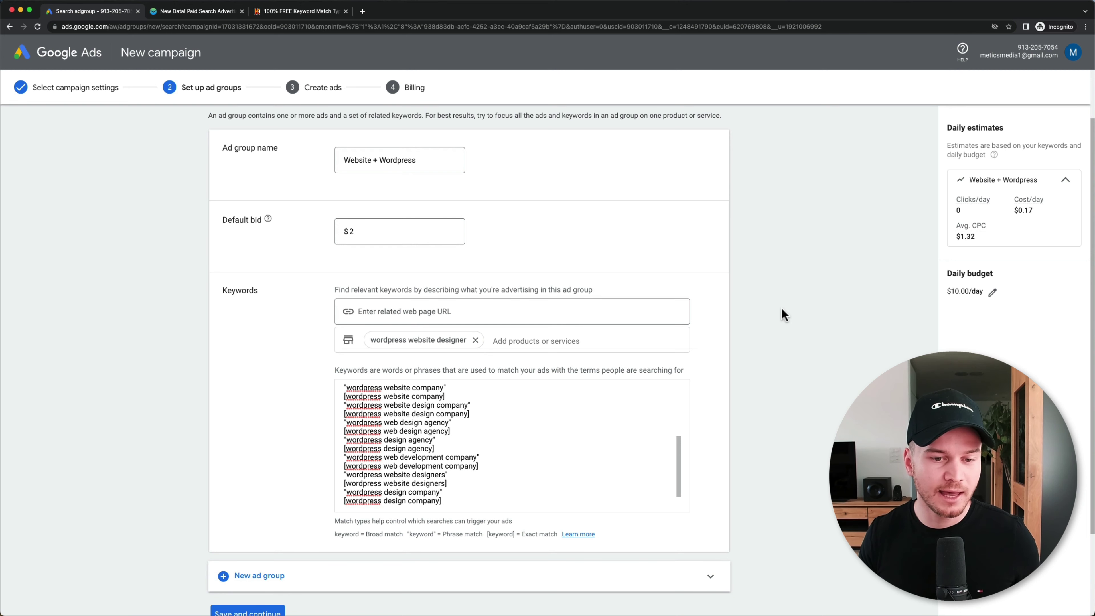
Step: Add a second ad group named "website + new york" and set its default bid to $2
scroll(782, 308, "down", 3)
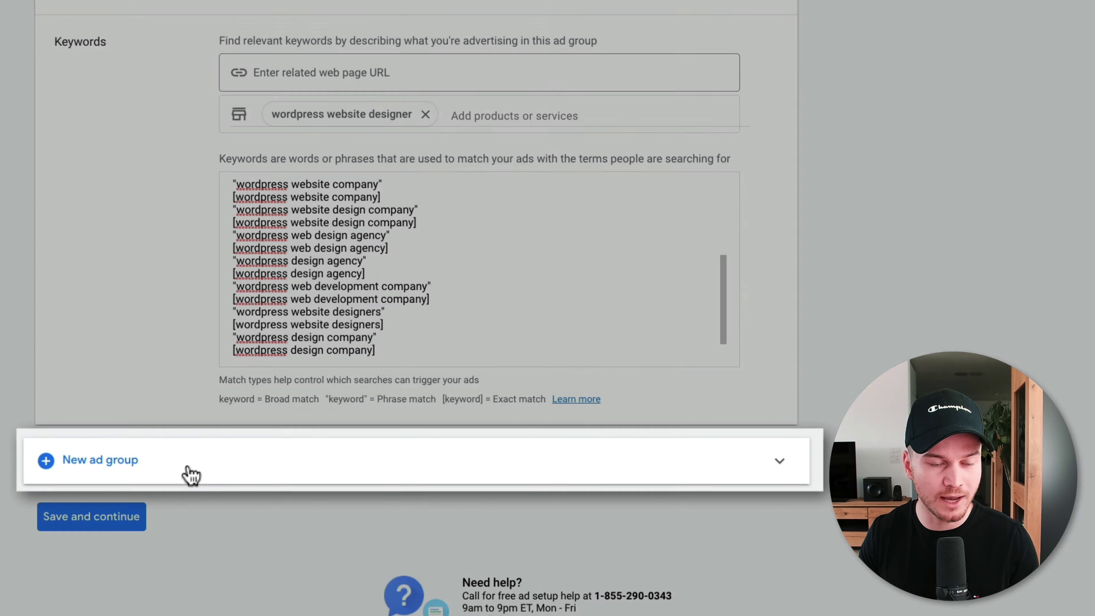
left_click(189, 474)
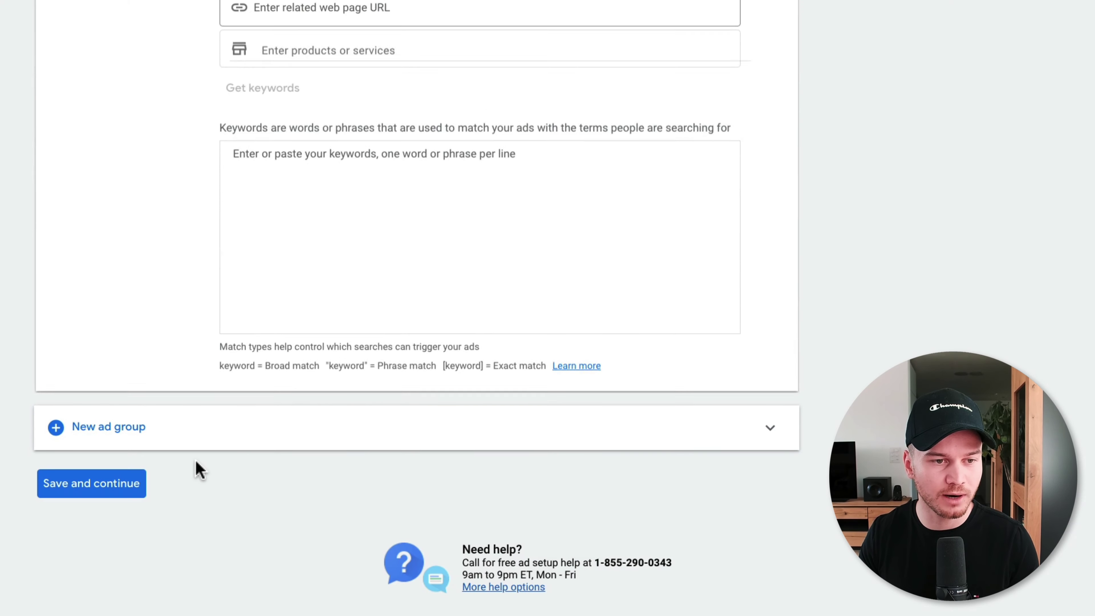
scroll(830, 576, "up", 4)
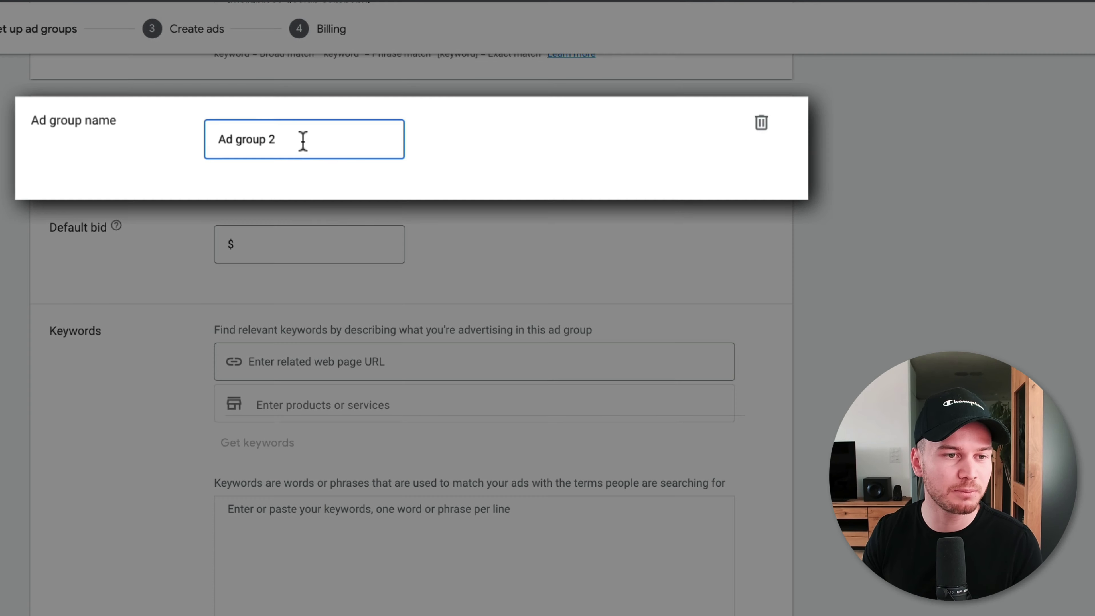
left_click_drag(303, 140, 210, 139)
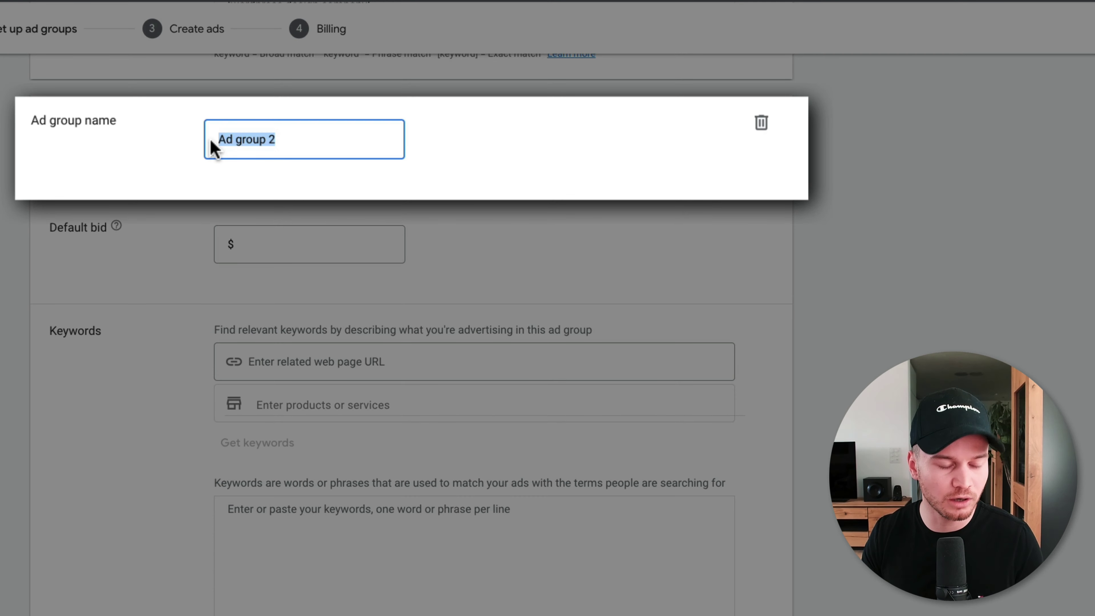
type("website + ")
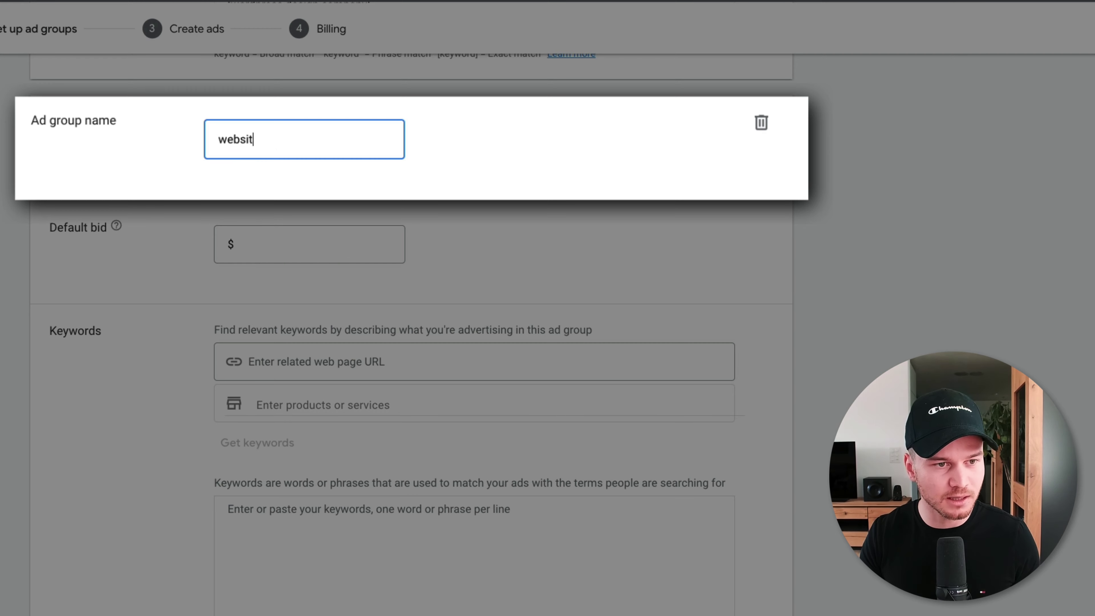
type("new york")
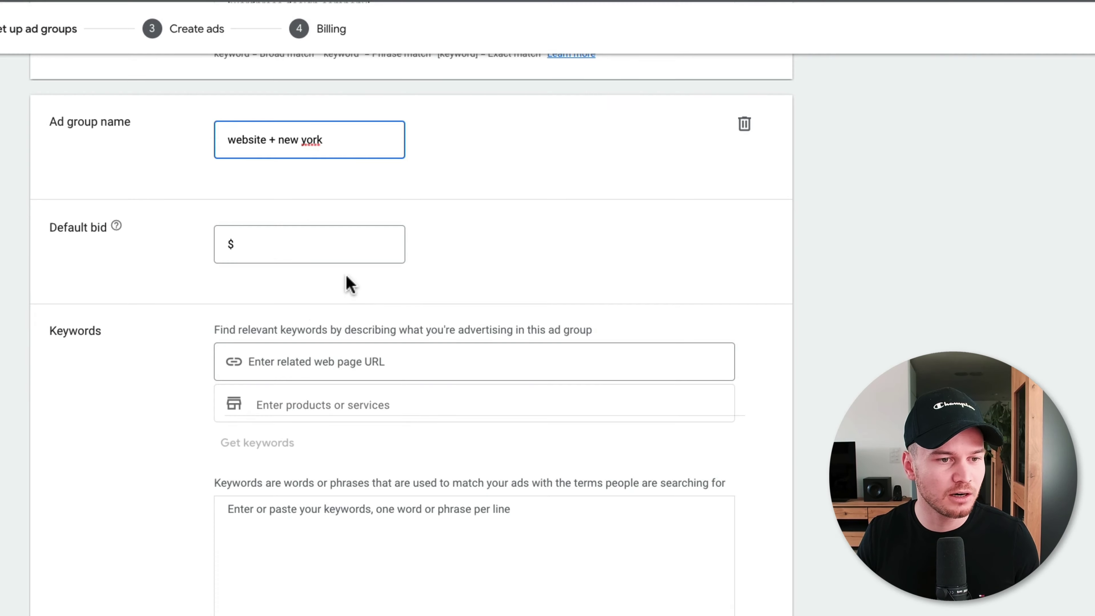
left_click(292, 246)
type("2")
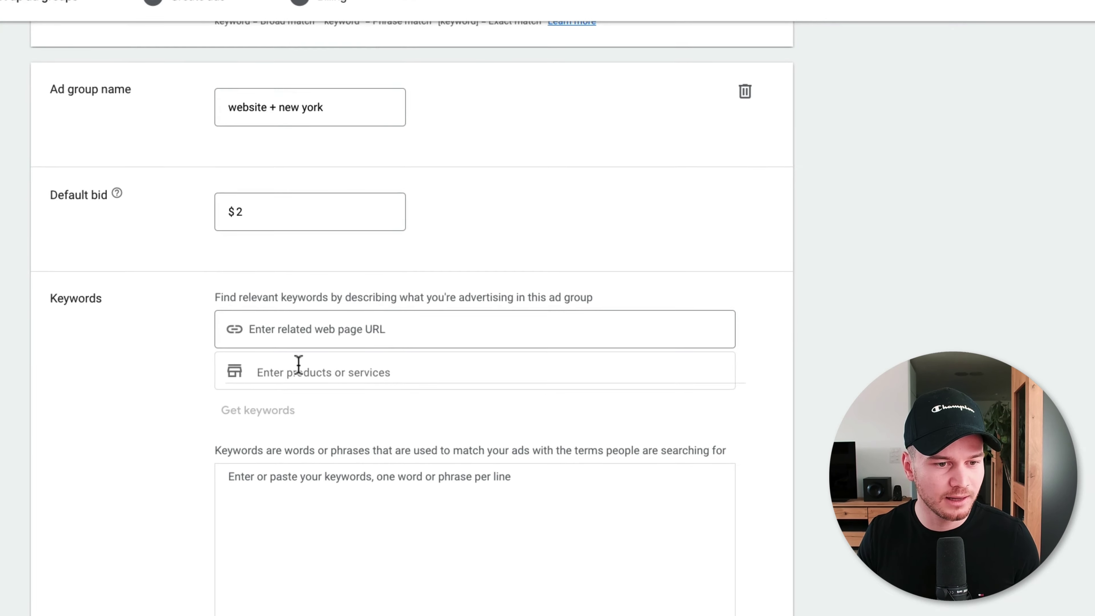
Step: Generate keyword suggestions for the new ad group from the product or service "website designer new york"
left_click(298, 364)
type("website designer new york")
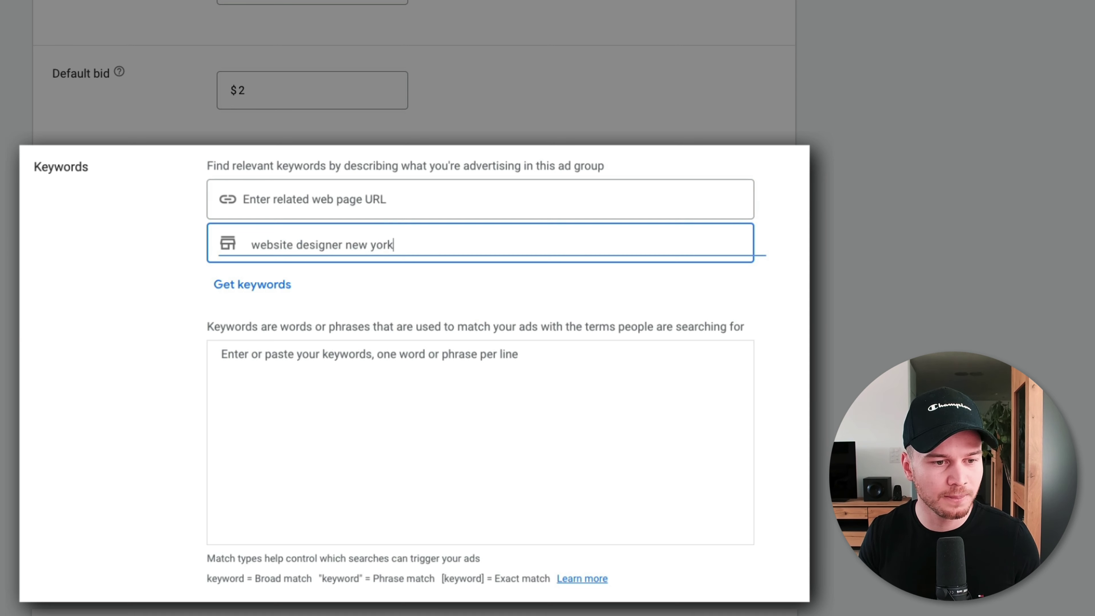
key("Return")
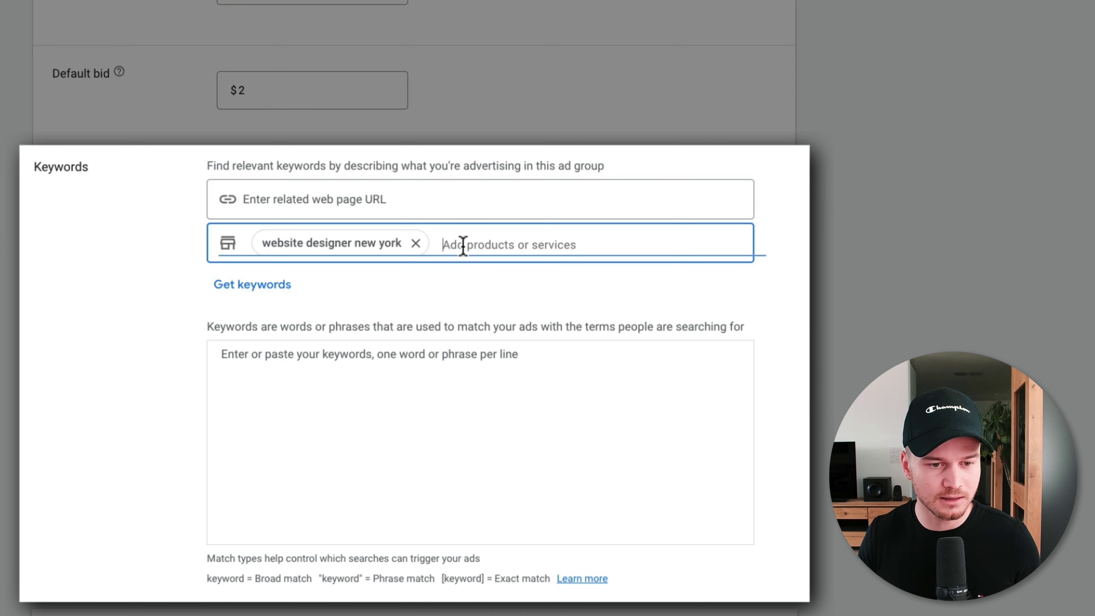
left_click(271, 287)
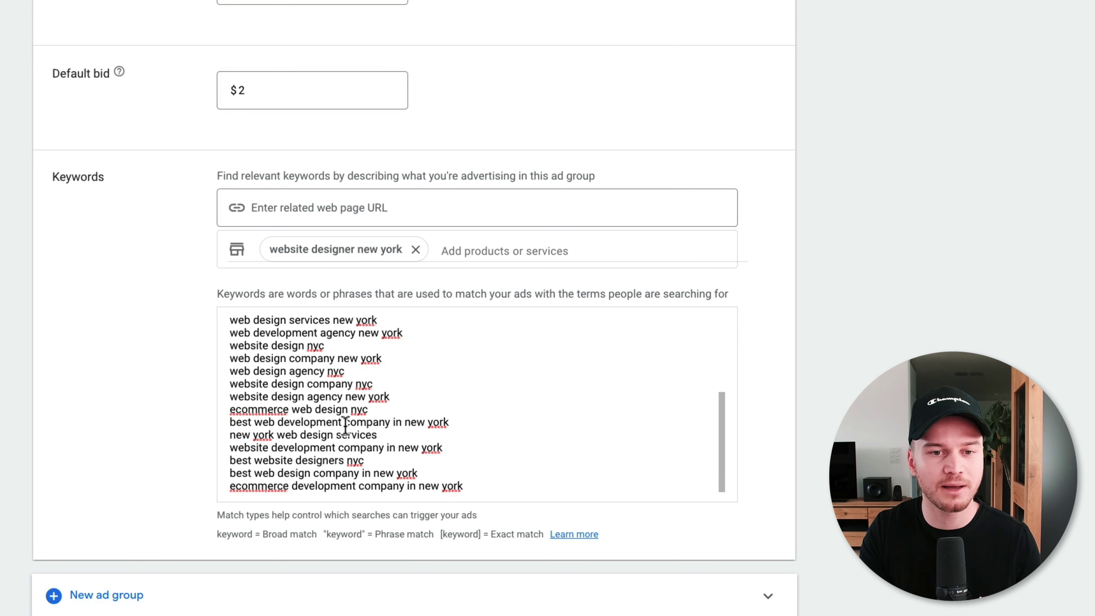
scroll(694, 320, "up", 4)
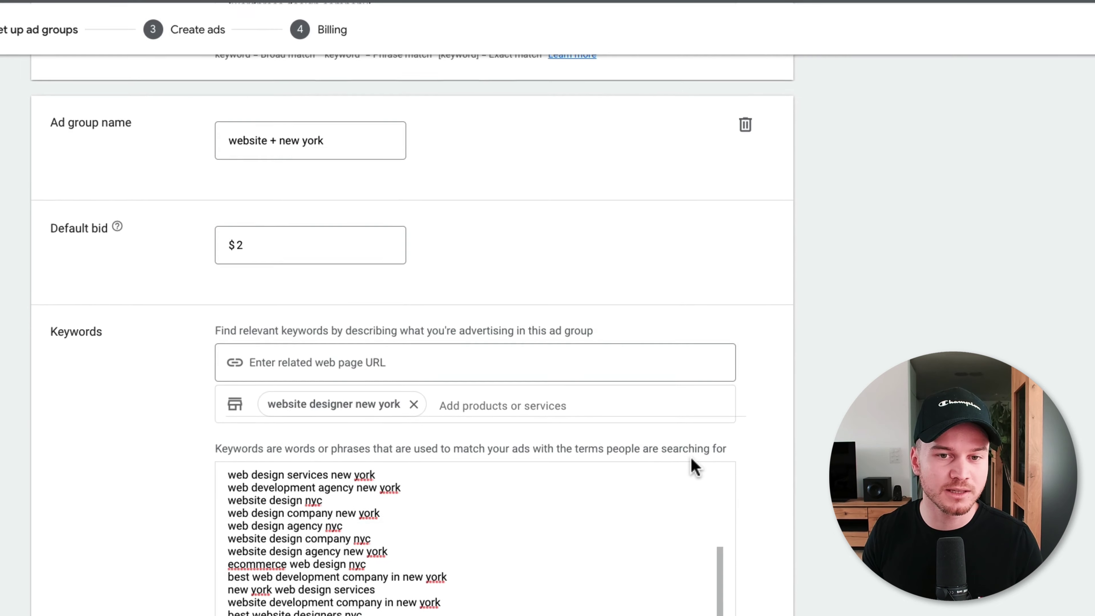
Step: Remove the "website + new york" ad group and save the ad group setup to continue to ad creation
left_click(746, 143)
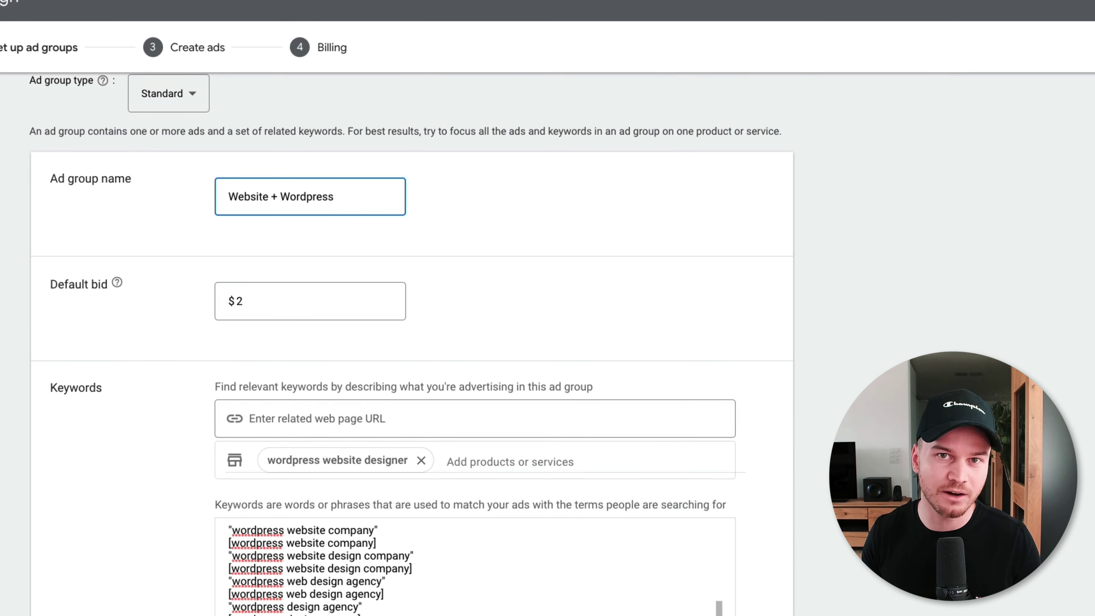
scroll(799, 296, "down", 8)
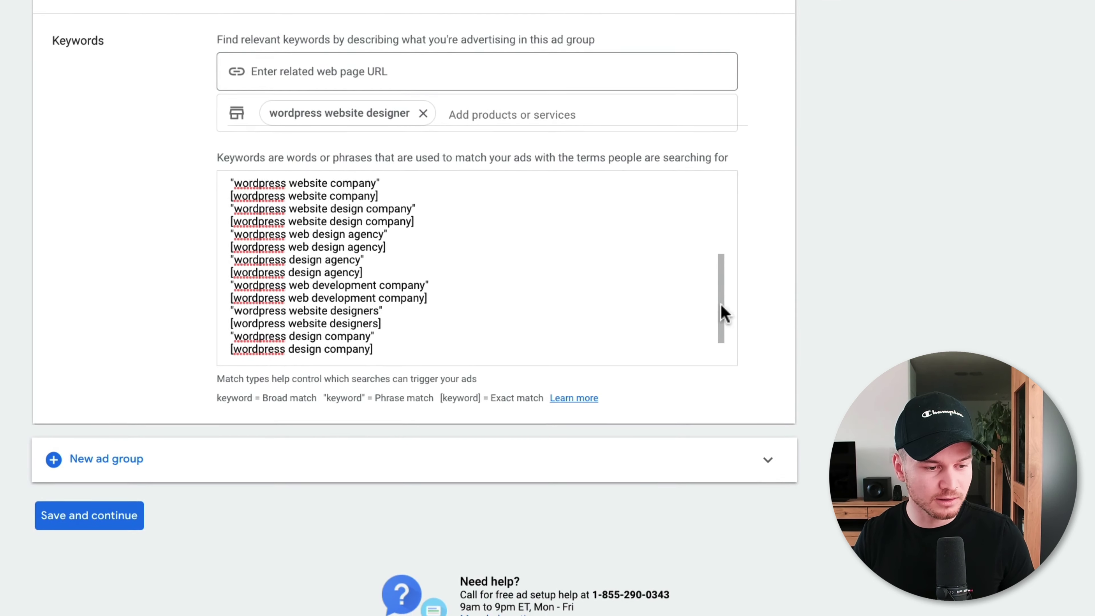
left_click(96, 519)
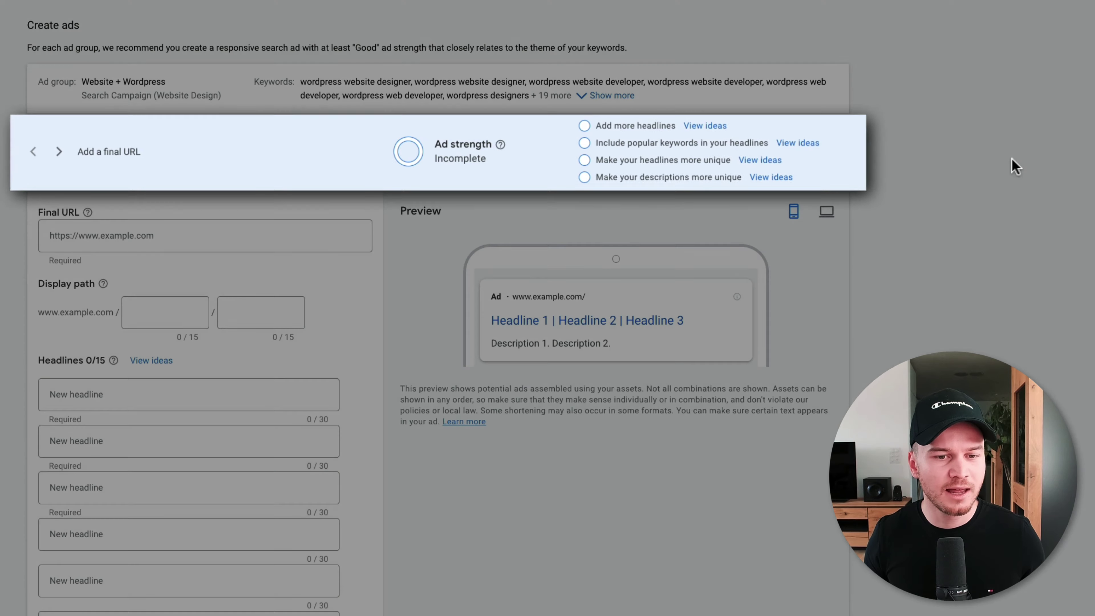
scroll(1012, 158, "down", 3)
scroll(1012, 158, "up", 1)
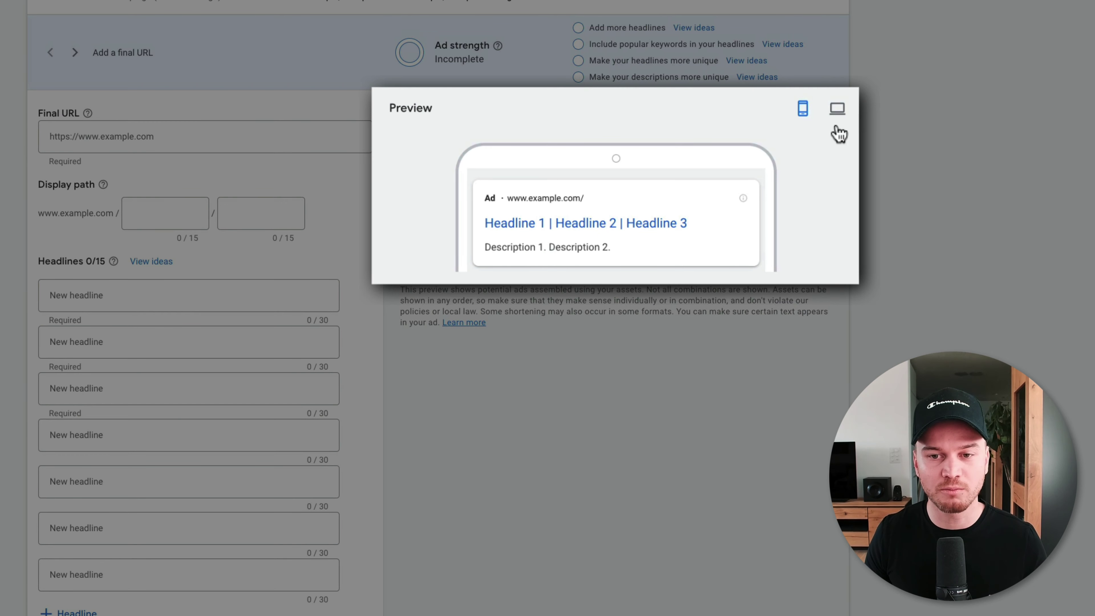
left_click(836, 109)
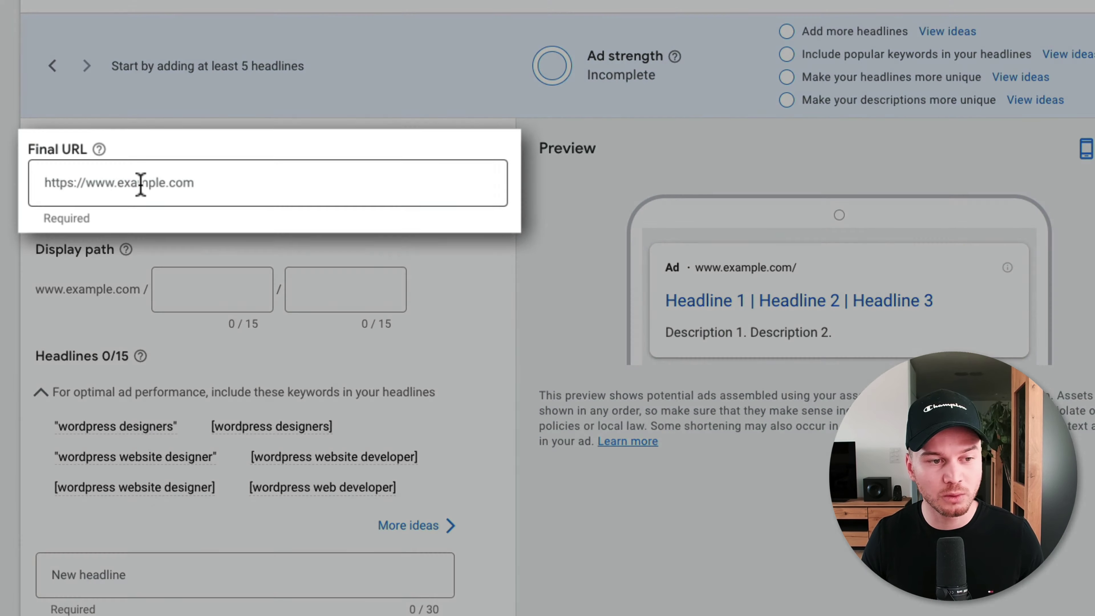
left_click(141, 185)
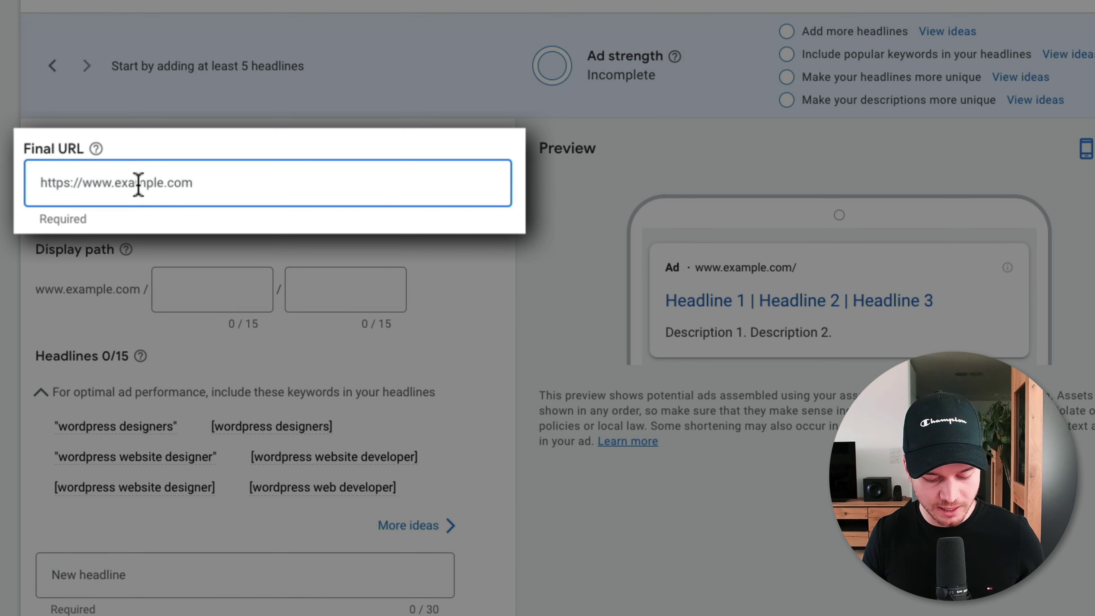
type("https://websitedesigner.com/services")
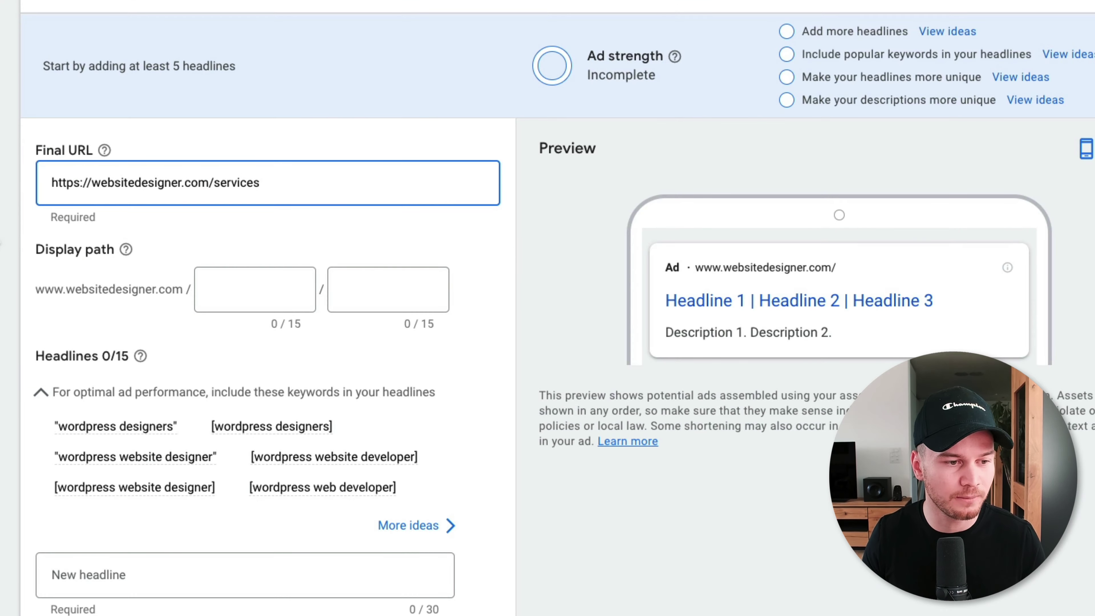
Step: Set the ad's display path to "web-developer" and "wordpress"
scroll(253, 162, "down", 3)
left_click(253, 162)
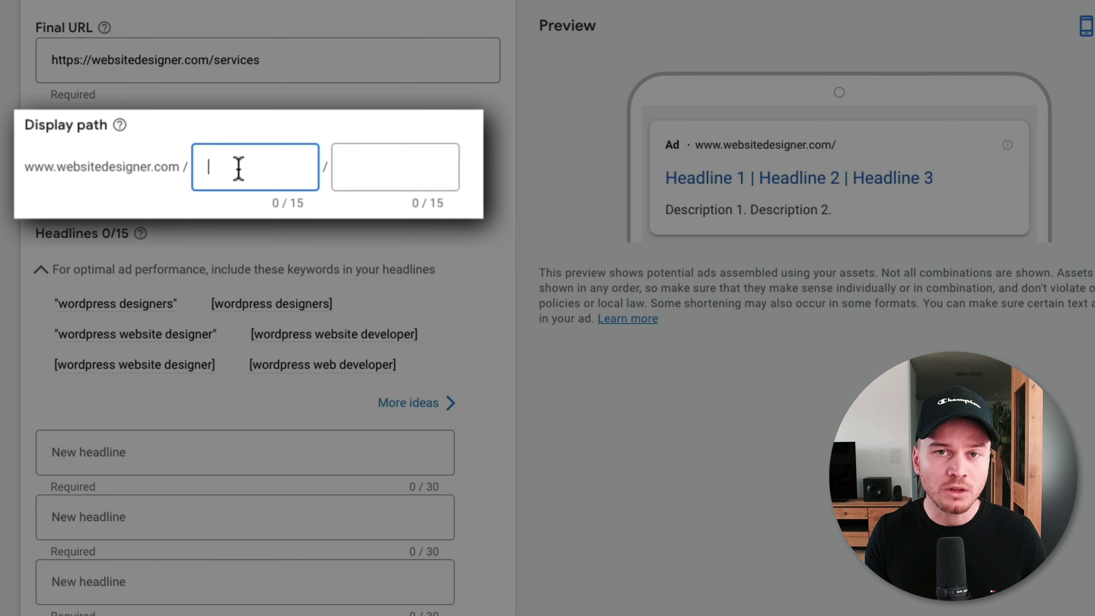
scroll(240, 172, "up", 1)
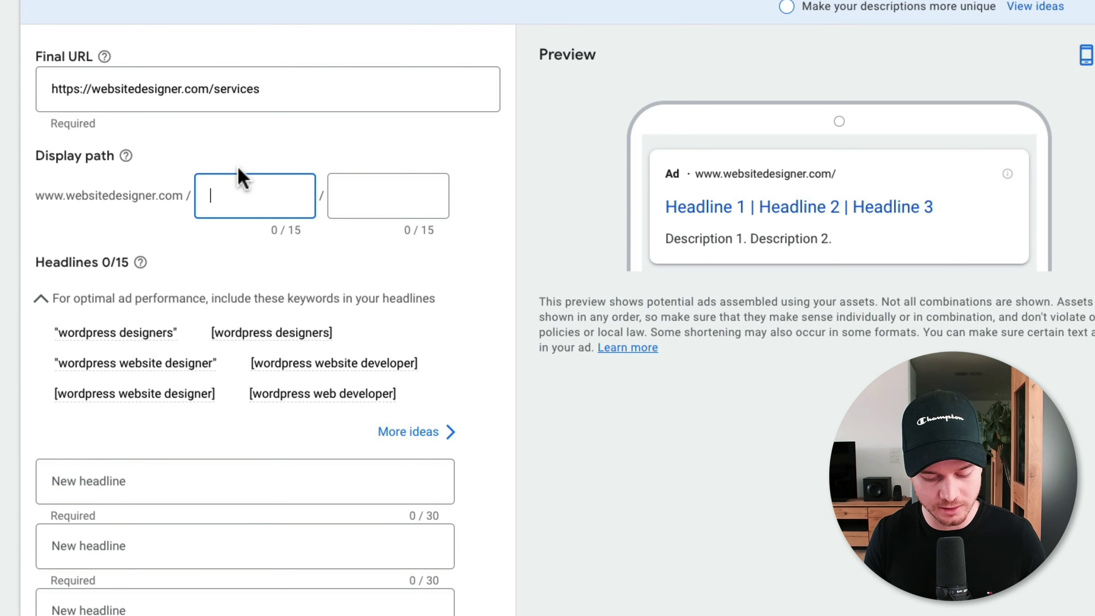
type("web-")
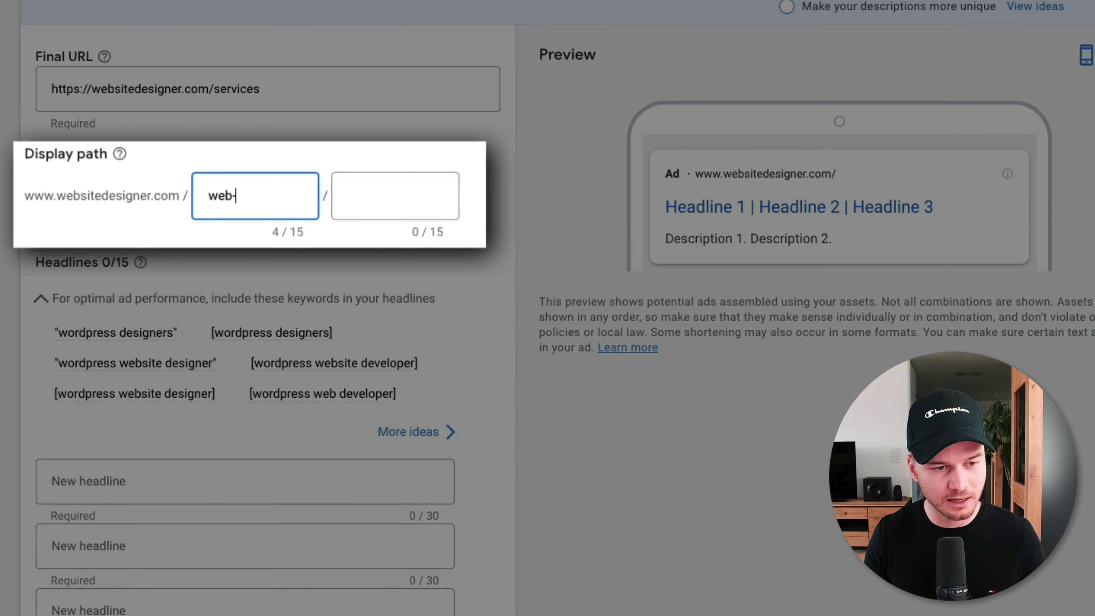
type("developer")
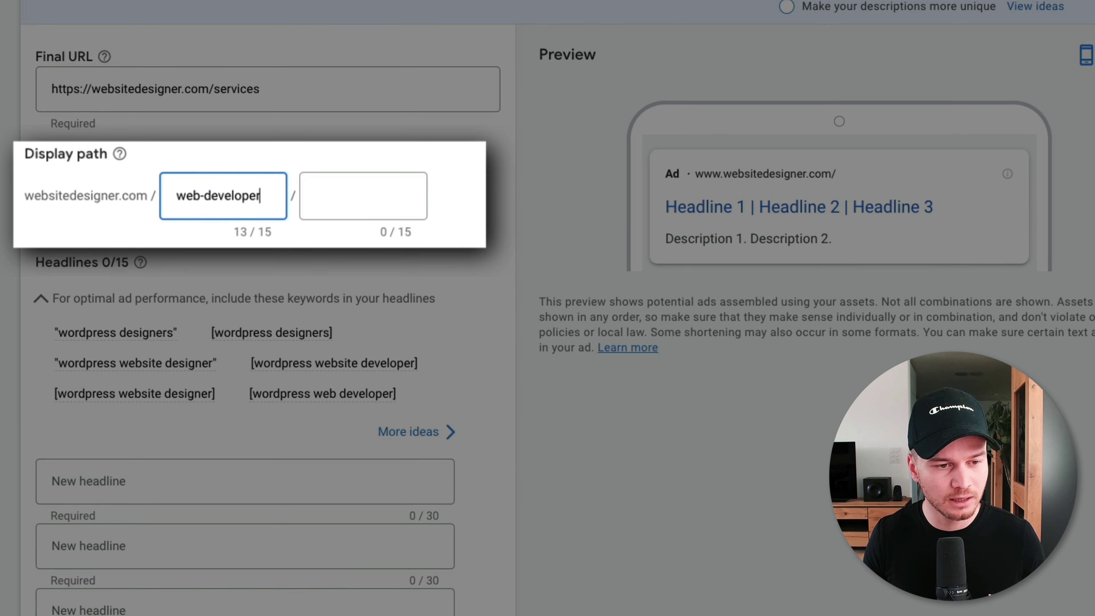
key("Tab")
type("w")
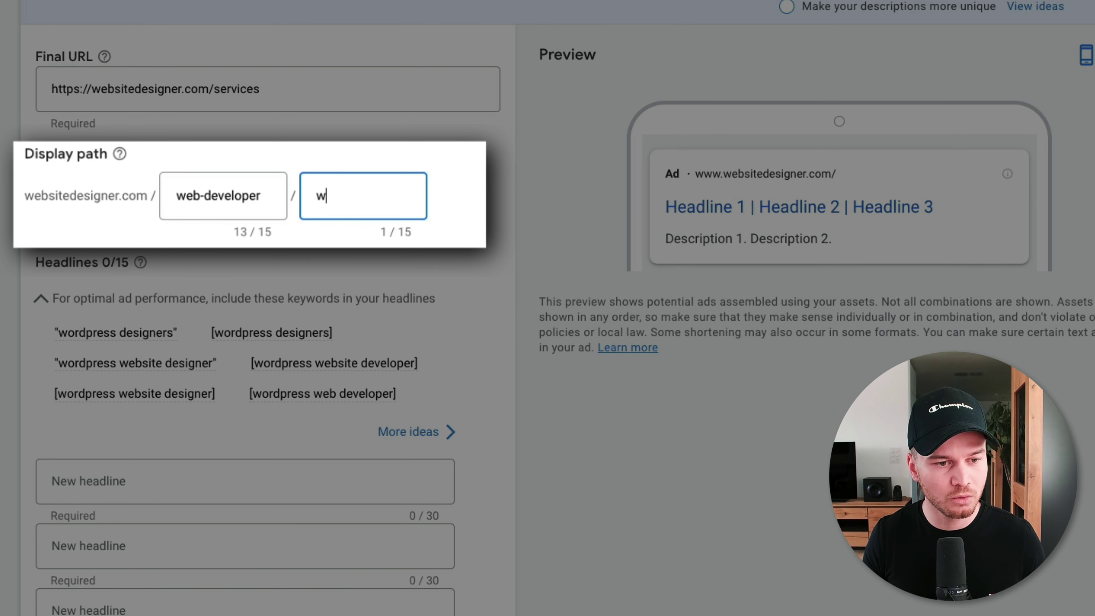
type("ordpress")
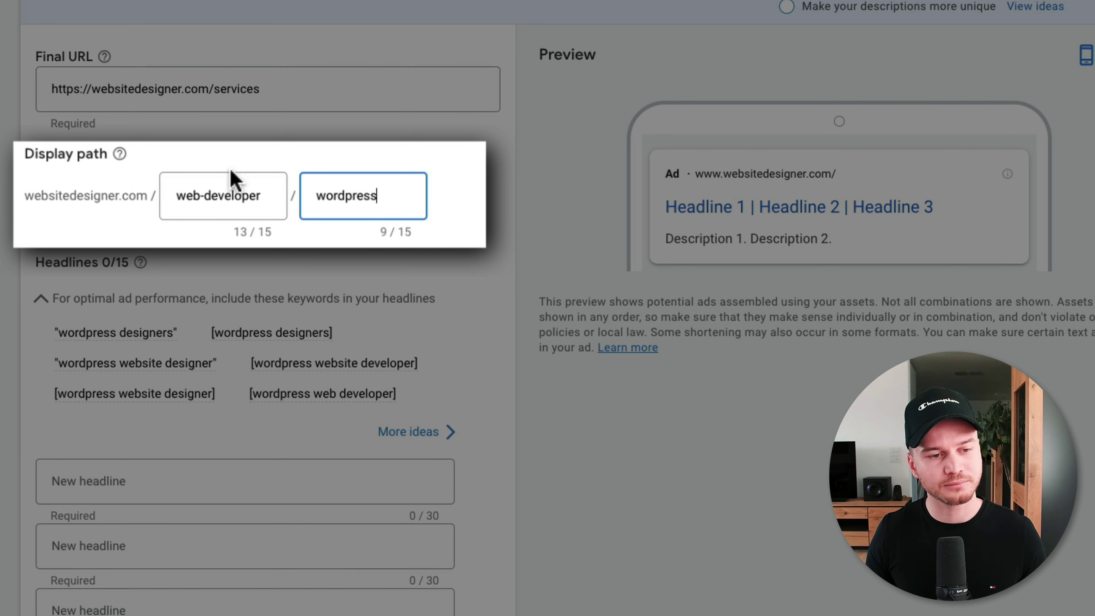
key("Tab")
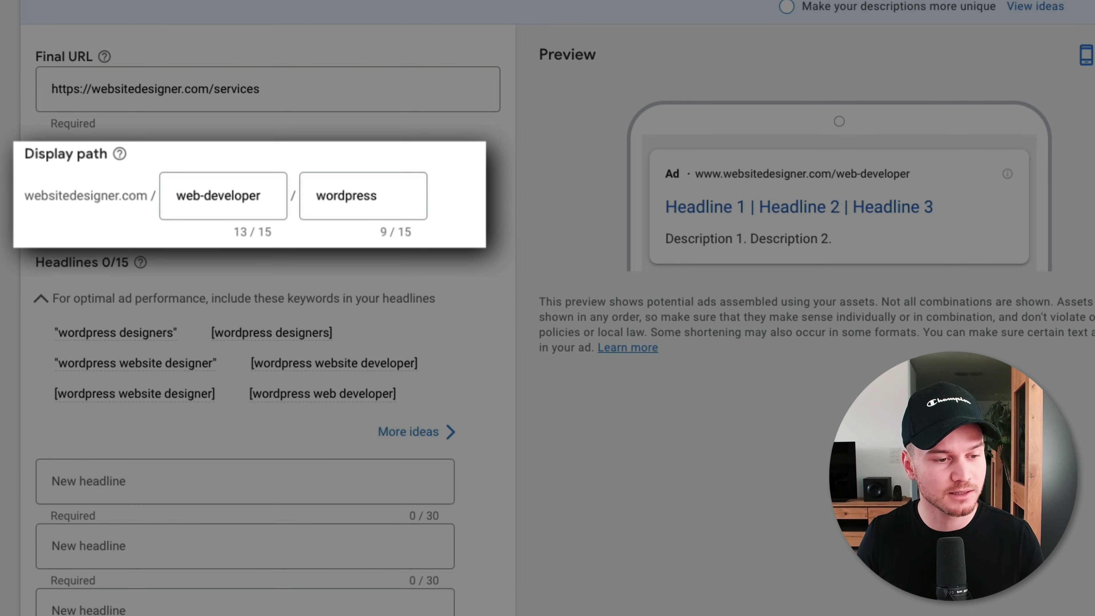
Step: Review the ad's headlines from "WordPress Website Designer" to "Save Time & Money" and how the preview combines them
scroll(267, 308, "down", 2)
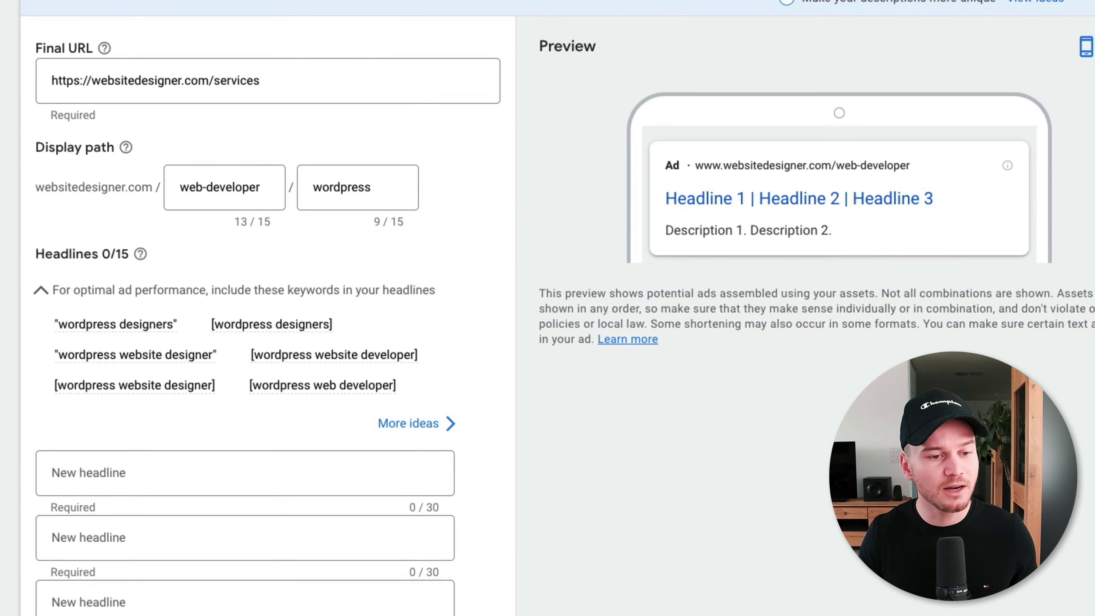
scroll(246, 302, "down", 6)
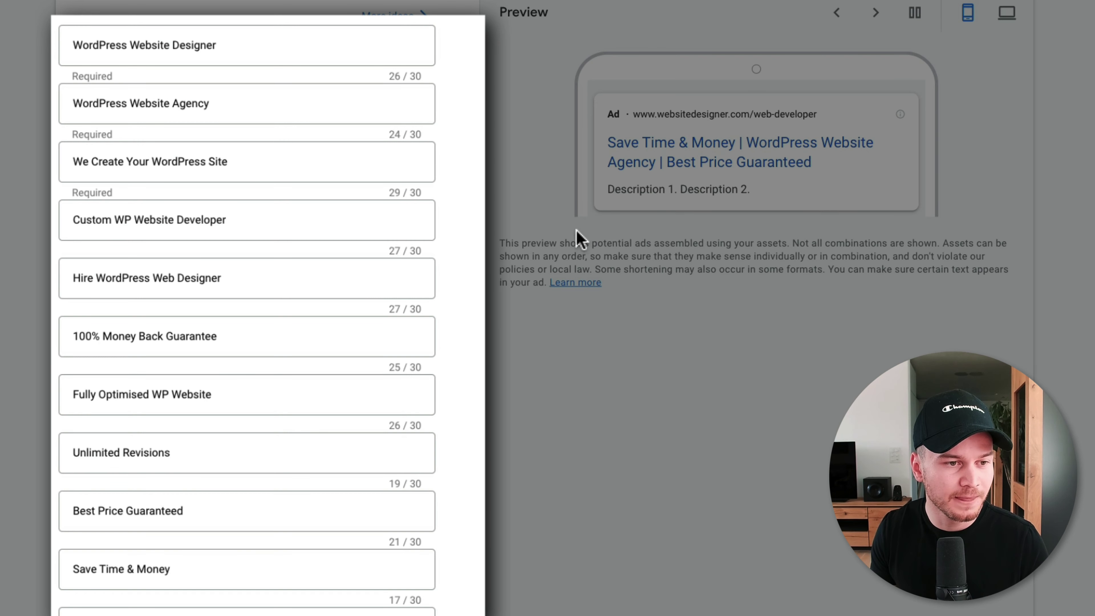
scroll(334, 139, "up", 2)
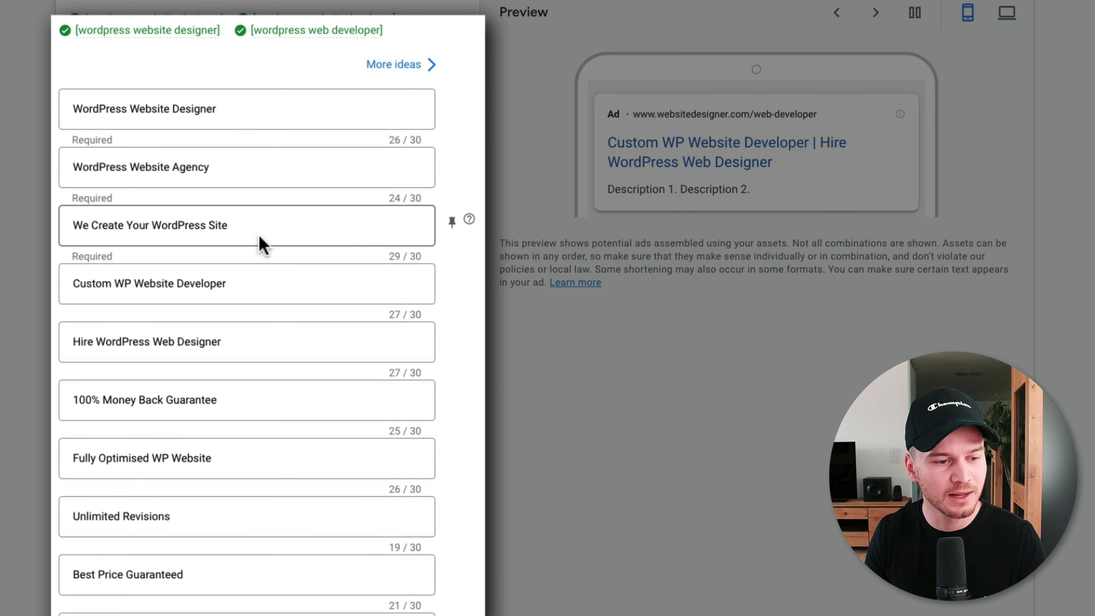
scroll(297, 252, "down", 1)
scroll(297, 253, "down", 4)
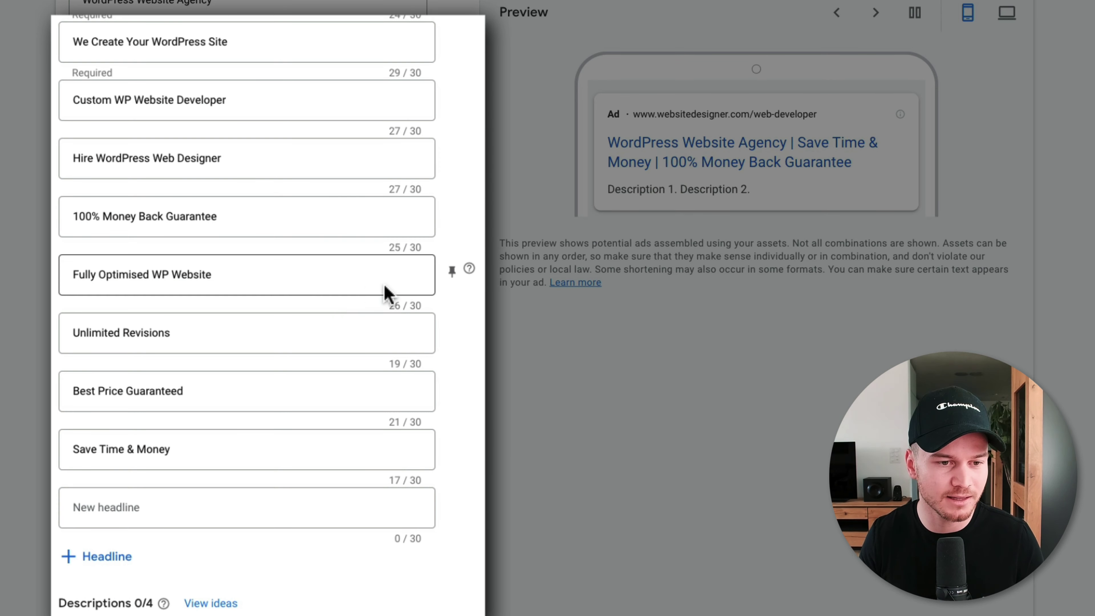
scroll(501, 310, "up", 3)
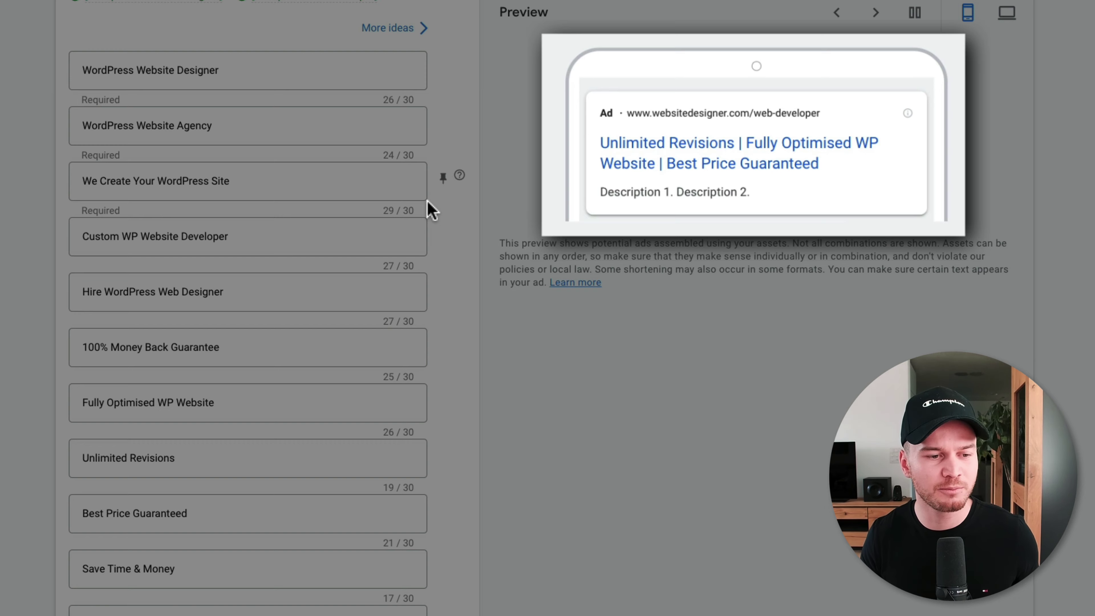
scroll(431, 210, "down", 1)
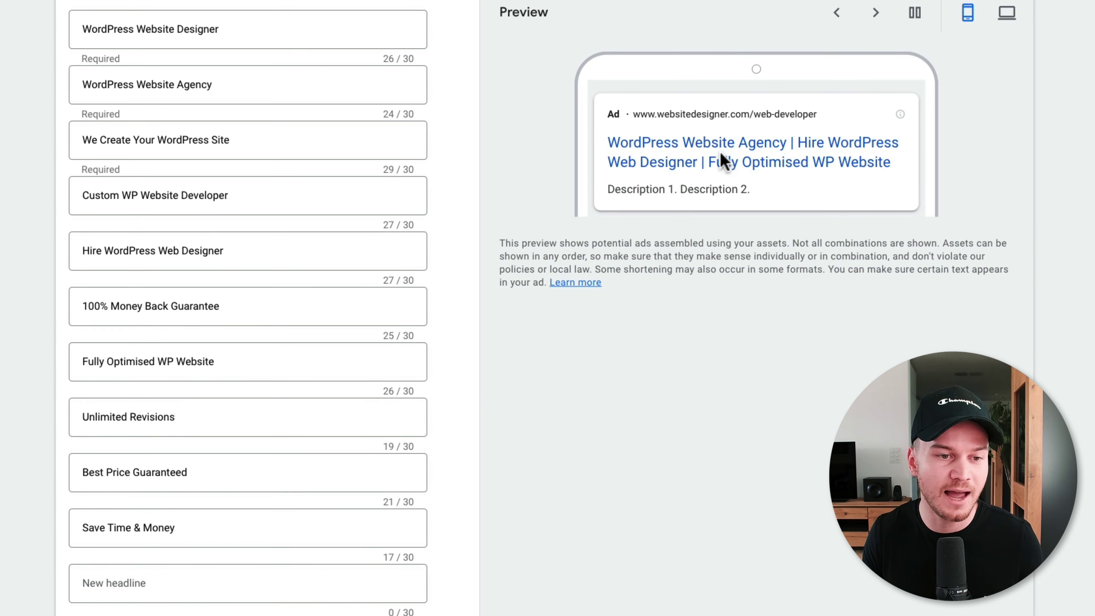
Step: Pin the headlines "WordPress Website Designer" and "WordPress Website Agency" so they show only in position 1
scroll(594, 224, "up", 2)
mouse_move(438, 110)
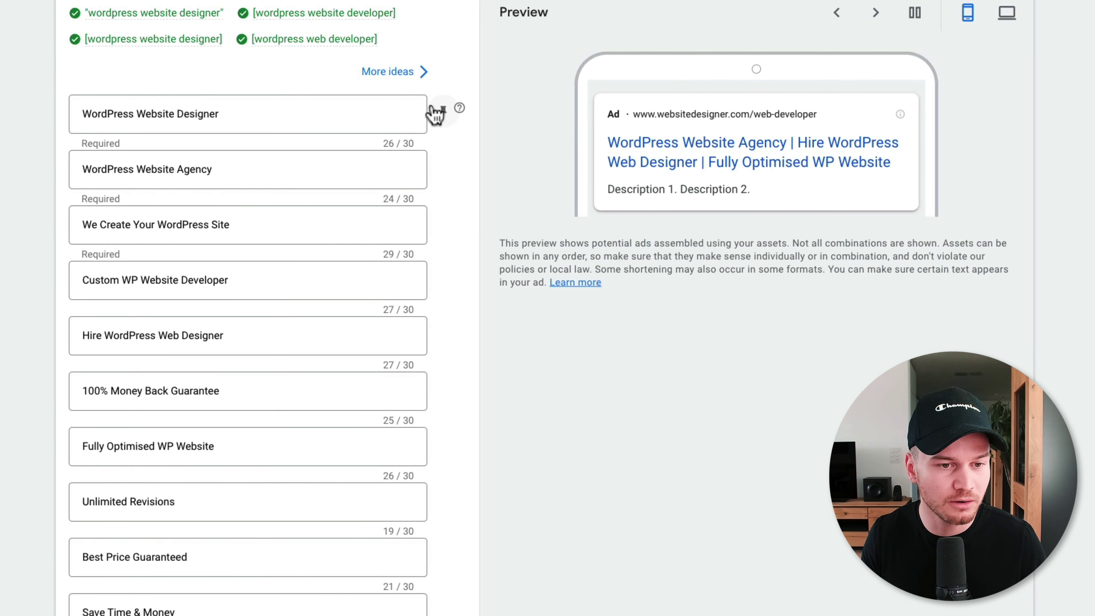
left_click(443, 113)
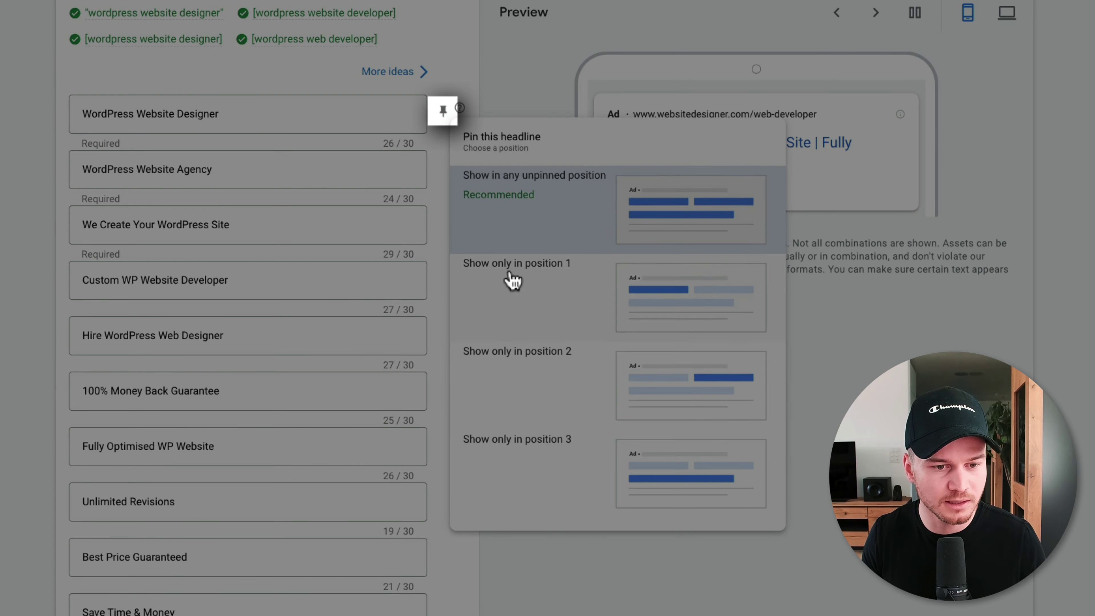
left_click(443, 106)
left_click(442, 118)
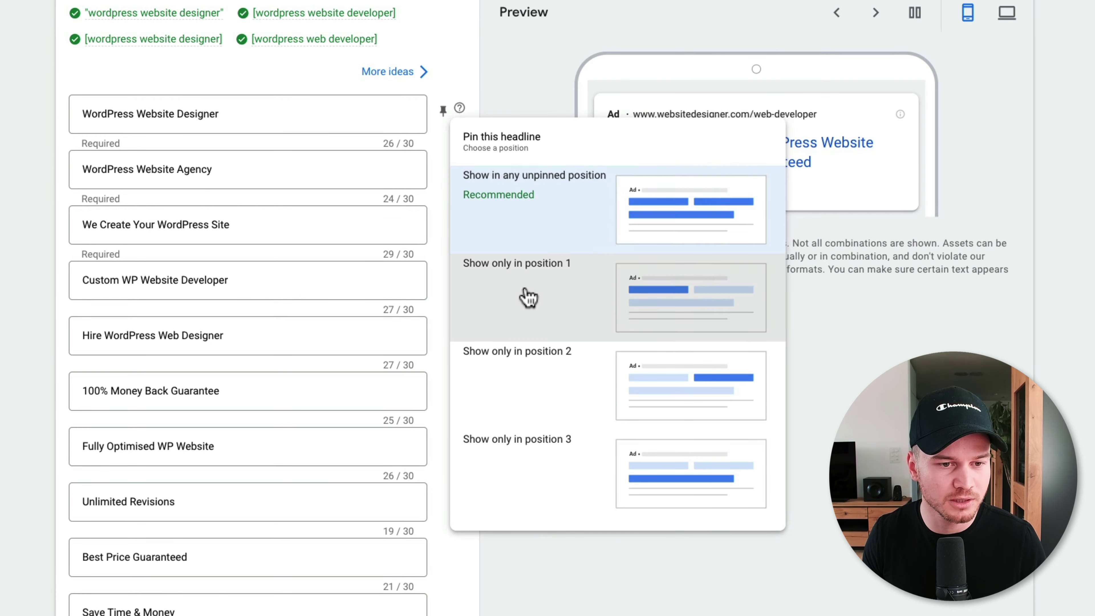
left_click(521, 296)
left_click(443, 166)
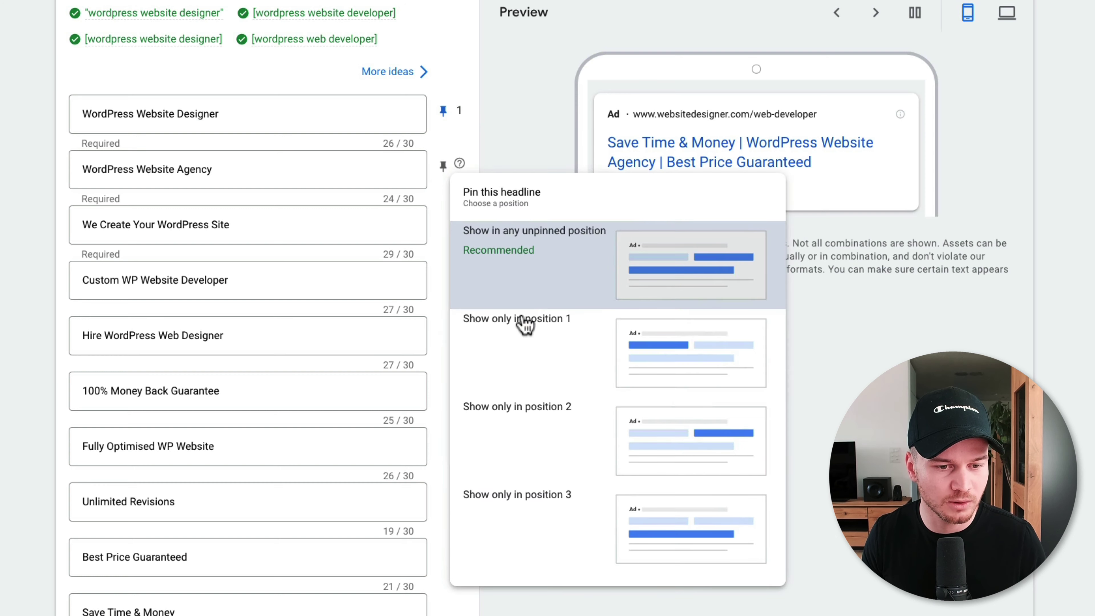
left_click(524, 298)
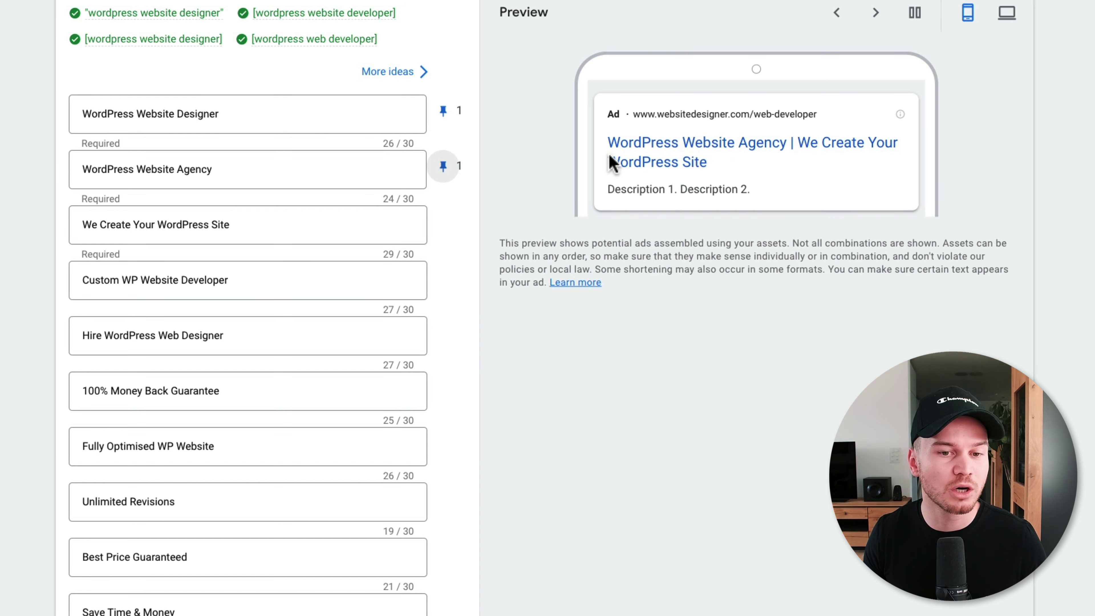
Step: Pin the headlines "100% Money Back Guarantee" and "Save Time & Money" so they show only in position 3
scroll(542, 262, "down", 1)
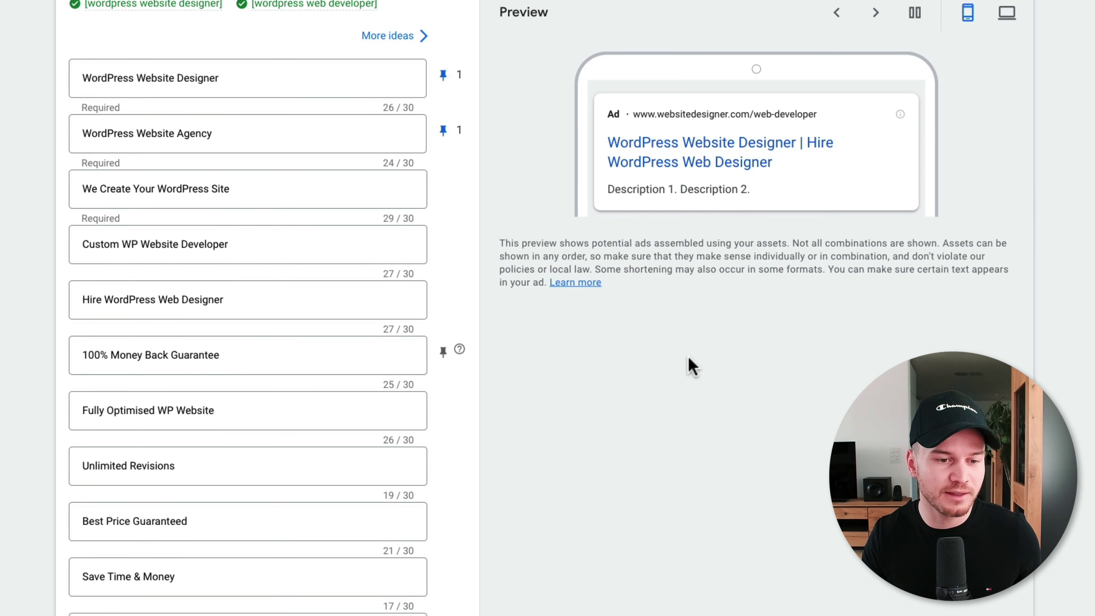
scroll(603, 366, "down", 1)
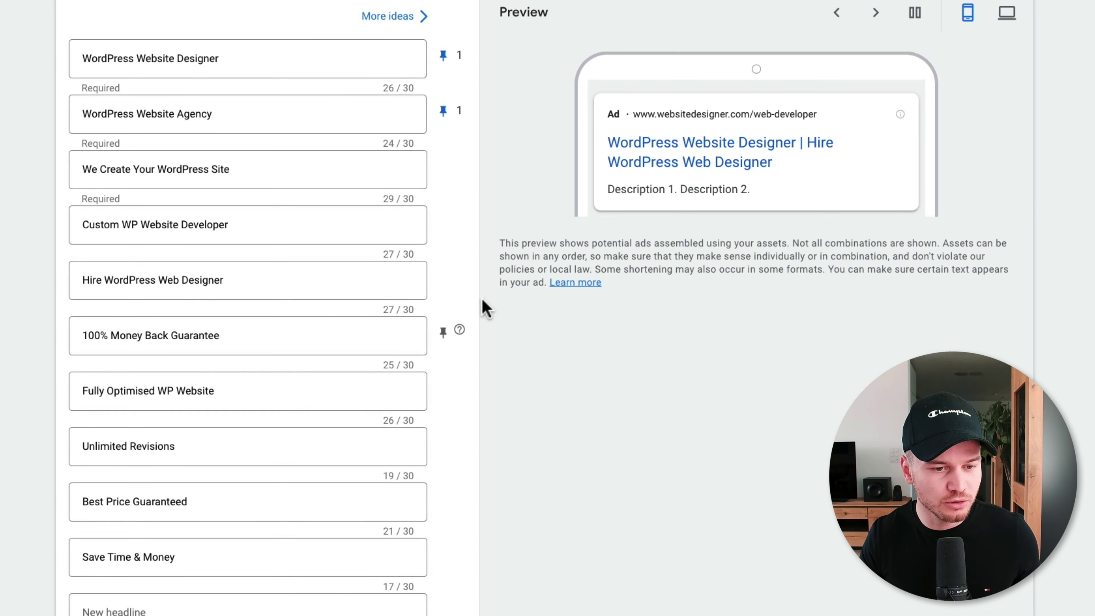
left_click(442, 333)
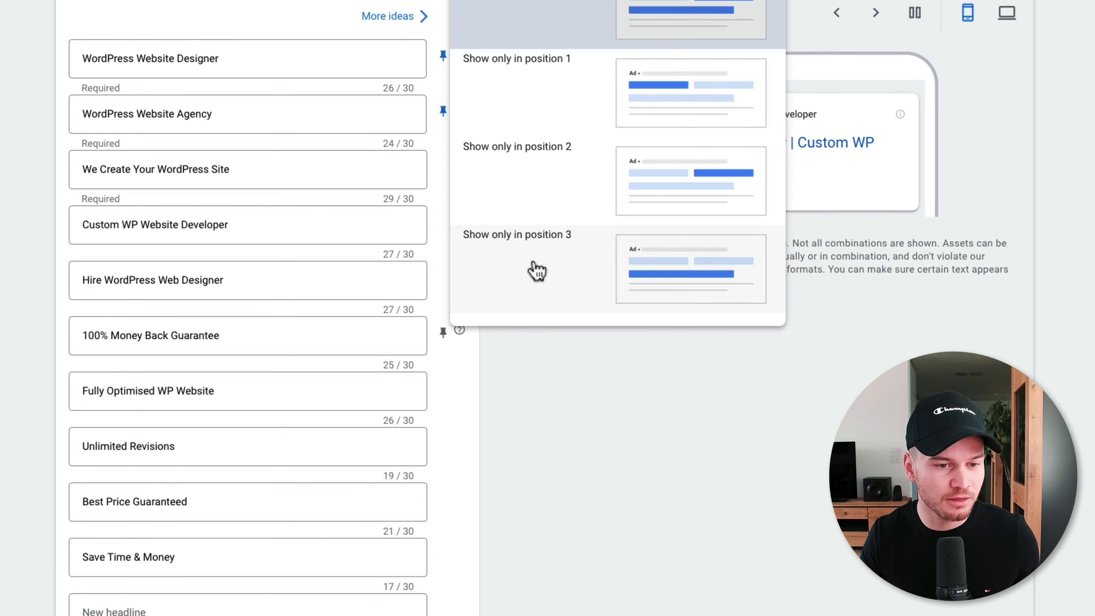
left_click(537, 270)
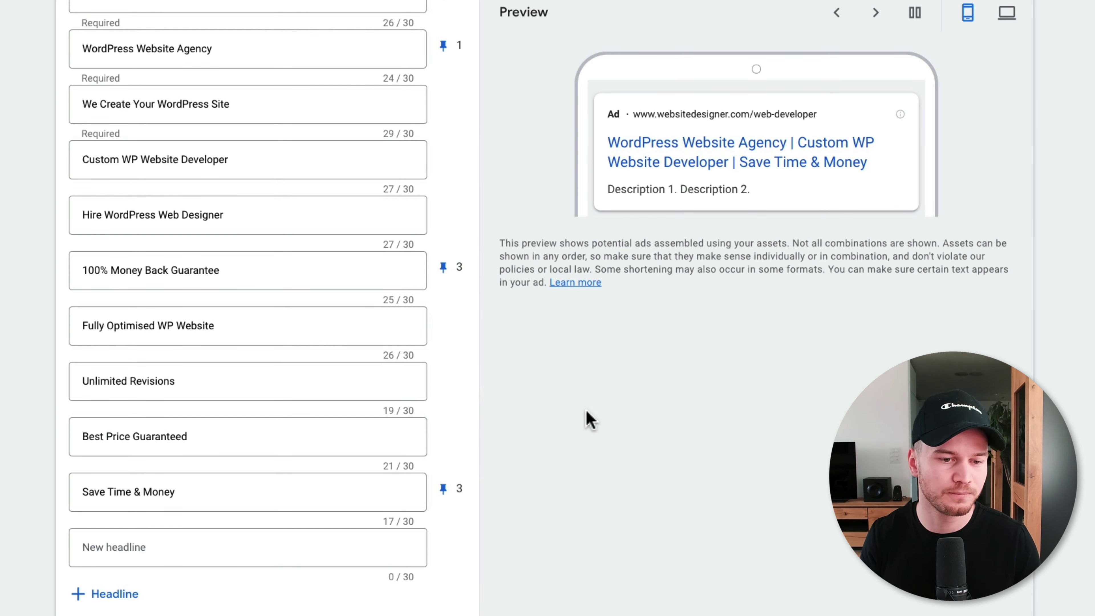
Step: Finish editing the responsive search ad, then save the ads and continue to the next campaign stage
scroll(587, 418, "up", 2)
scroll(248, 302, "down", 8)
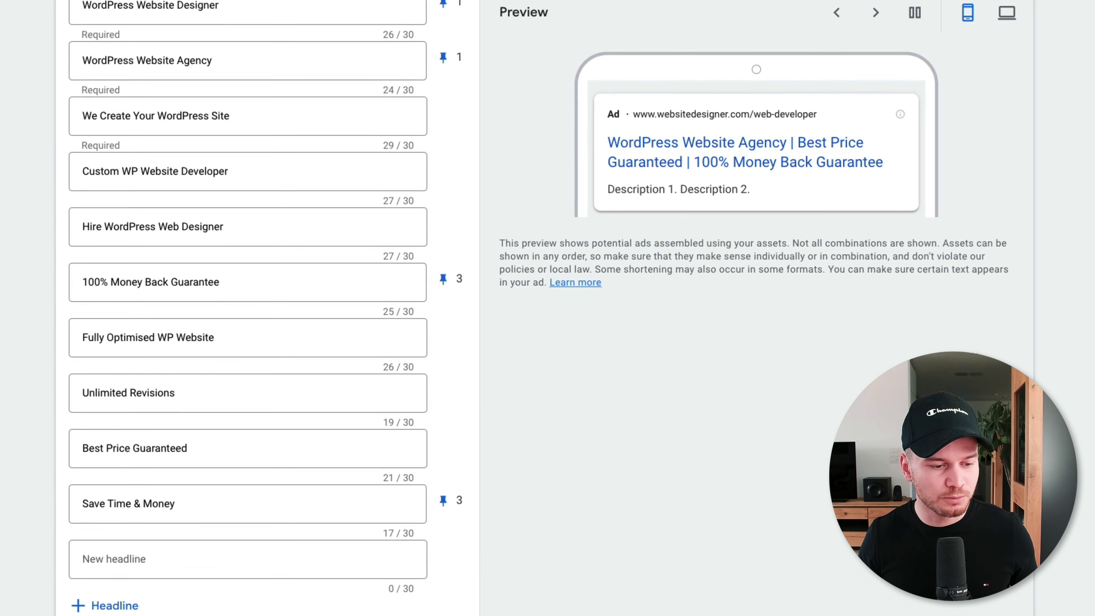
scroll(247, 302, "down", 1)
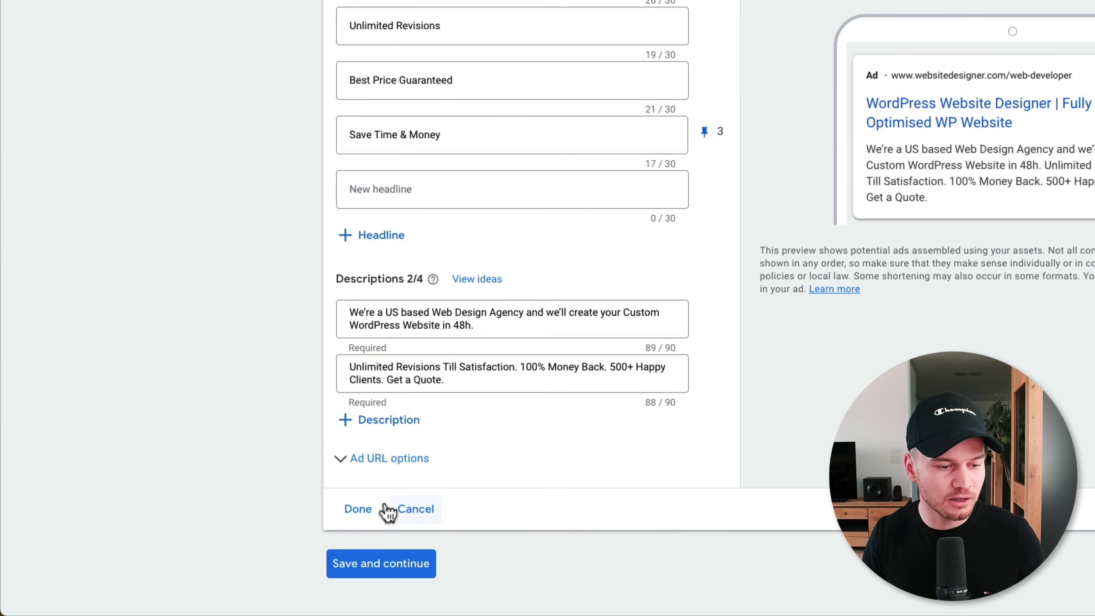
left_click(361, 510)
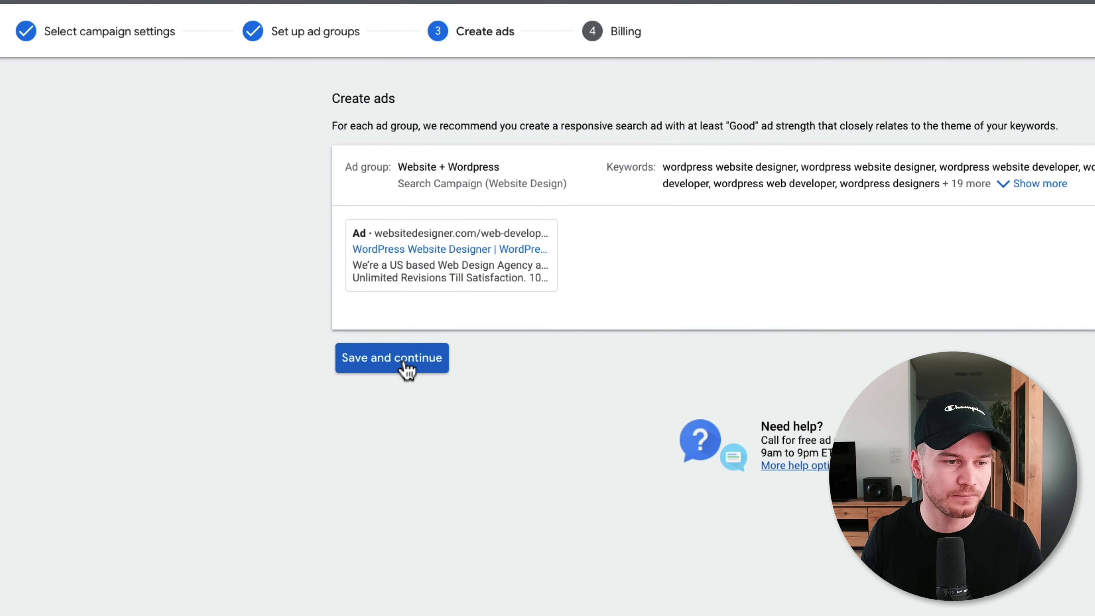
left_click(405, 364)
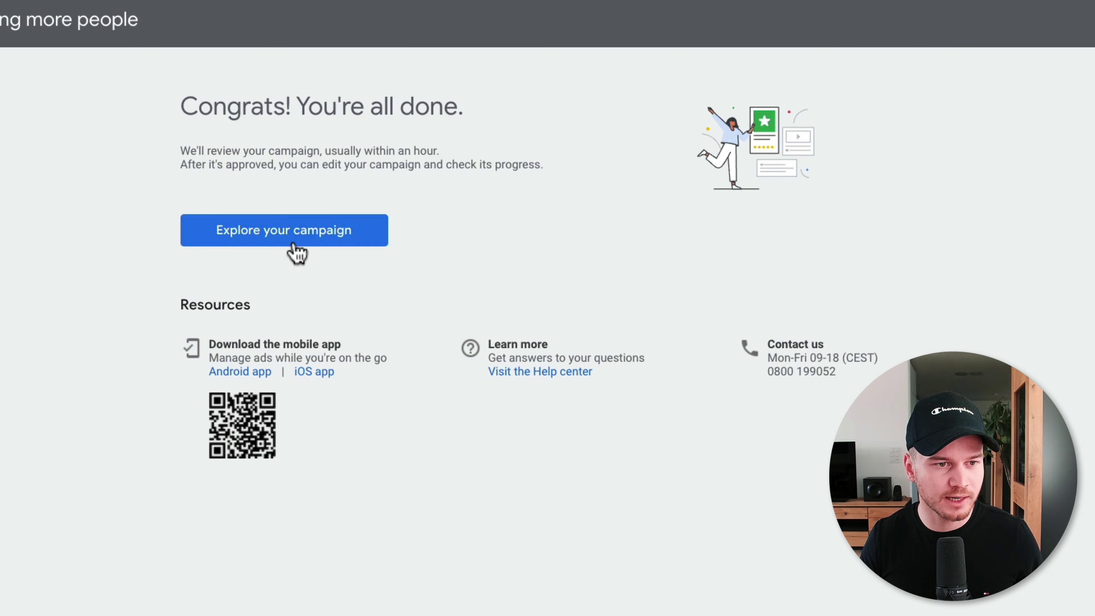
Step: Open the published campaign's overview and look through the account's available tools and settings
left_click(295, 247)
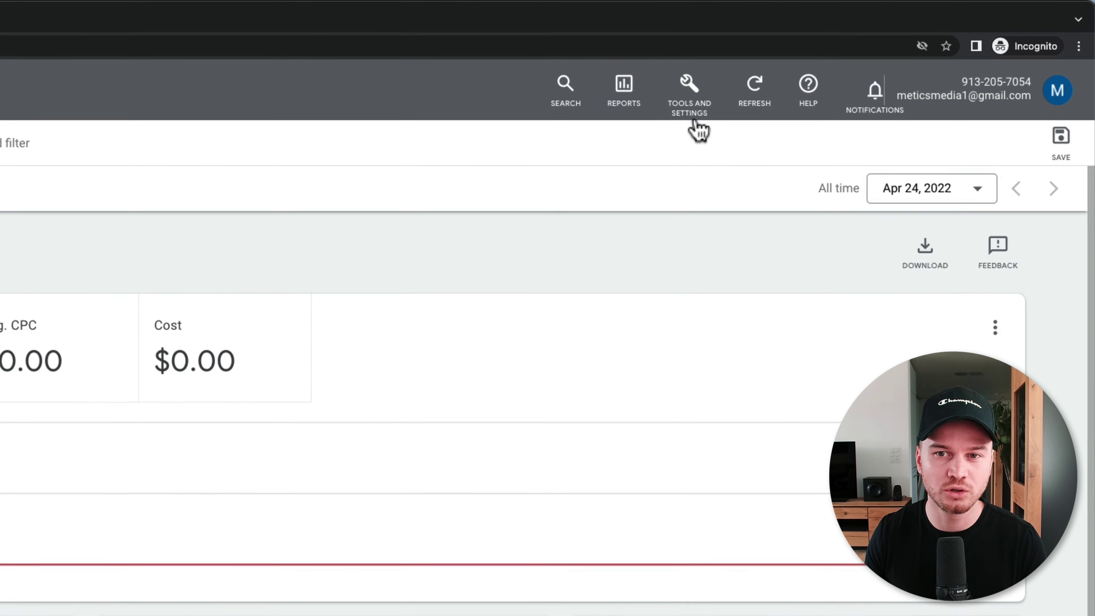
left_click(687, 108)
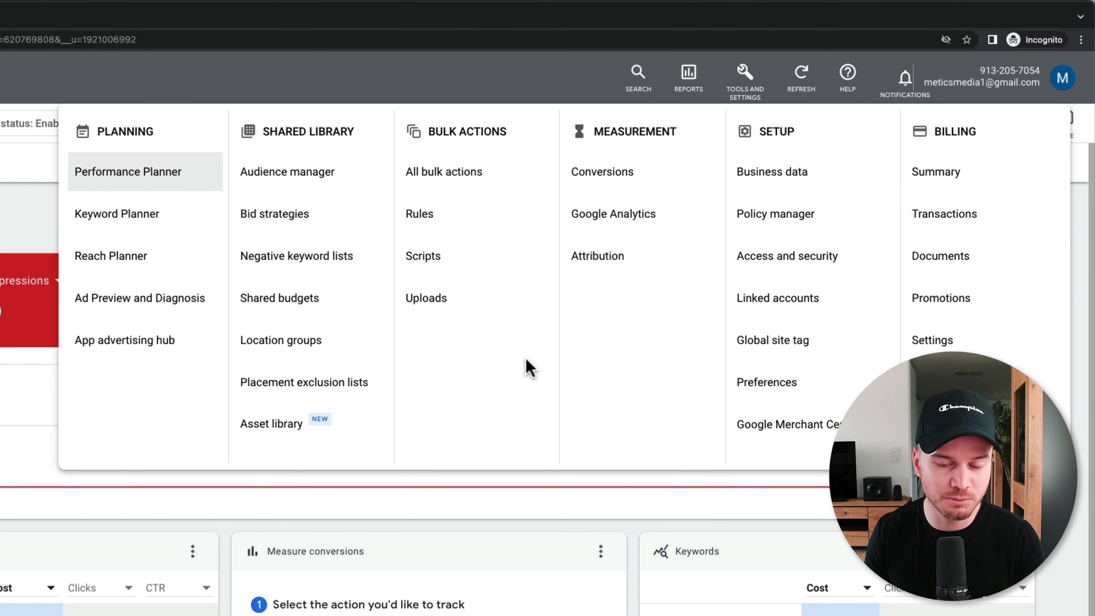
left_click(515, 532)
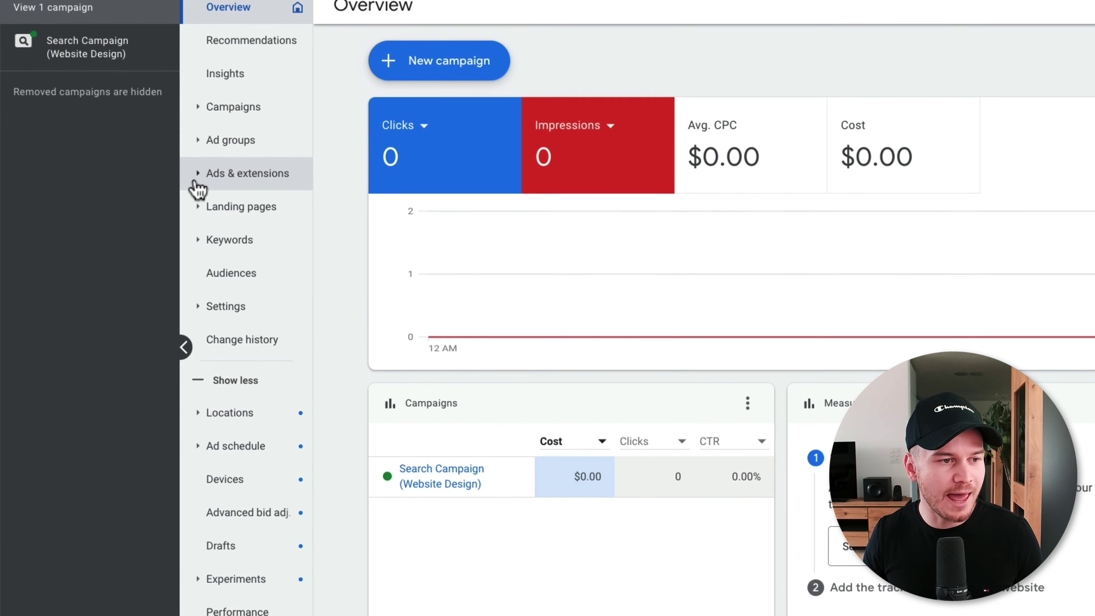
Step: Go to the account's ad extensions and start creating a new sitelink extension
left_click(129, 220)
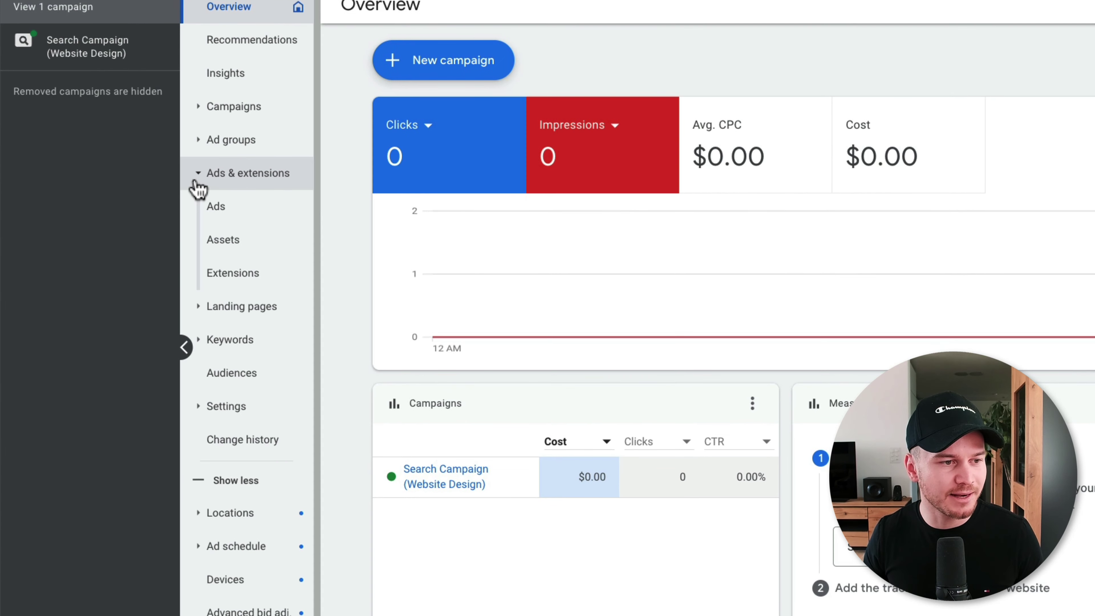
left_click(252, 282)
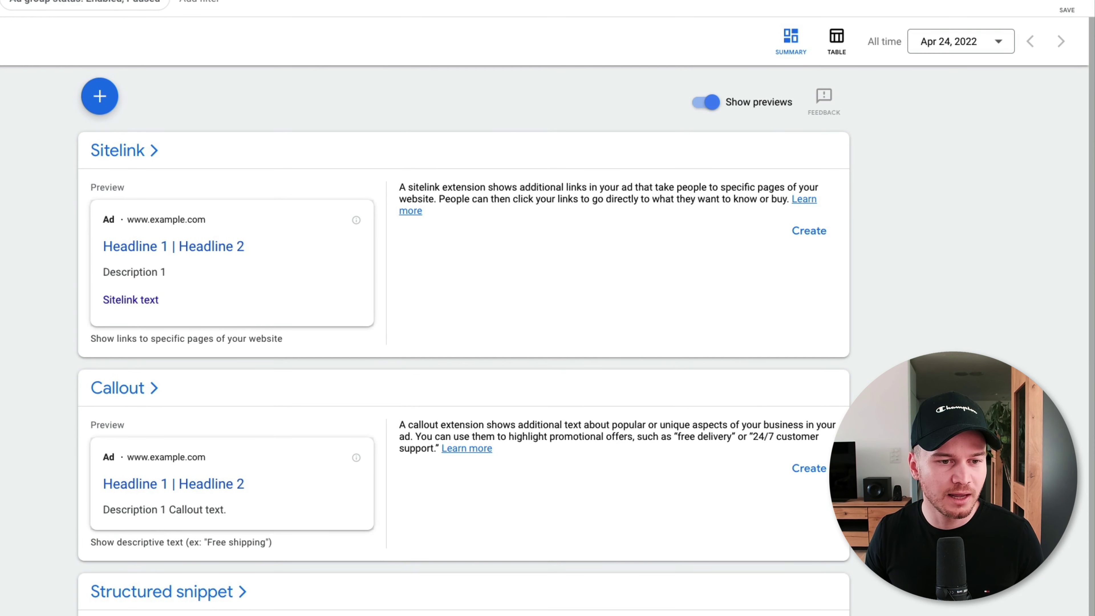
left_click(104, 104)
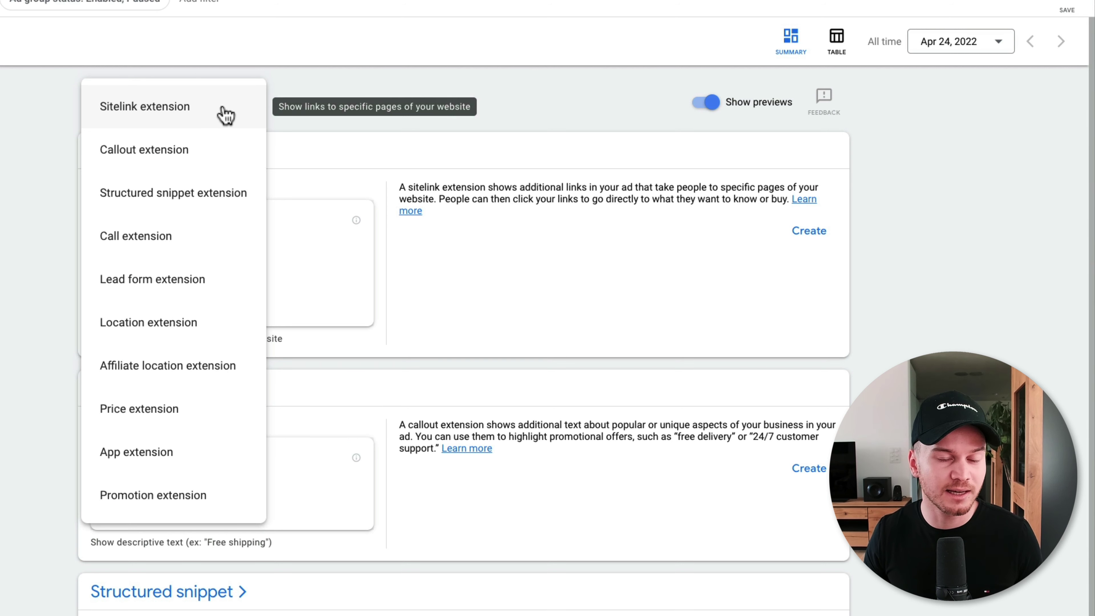
left_click(225, 114)
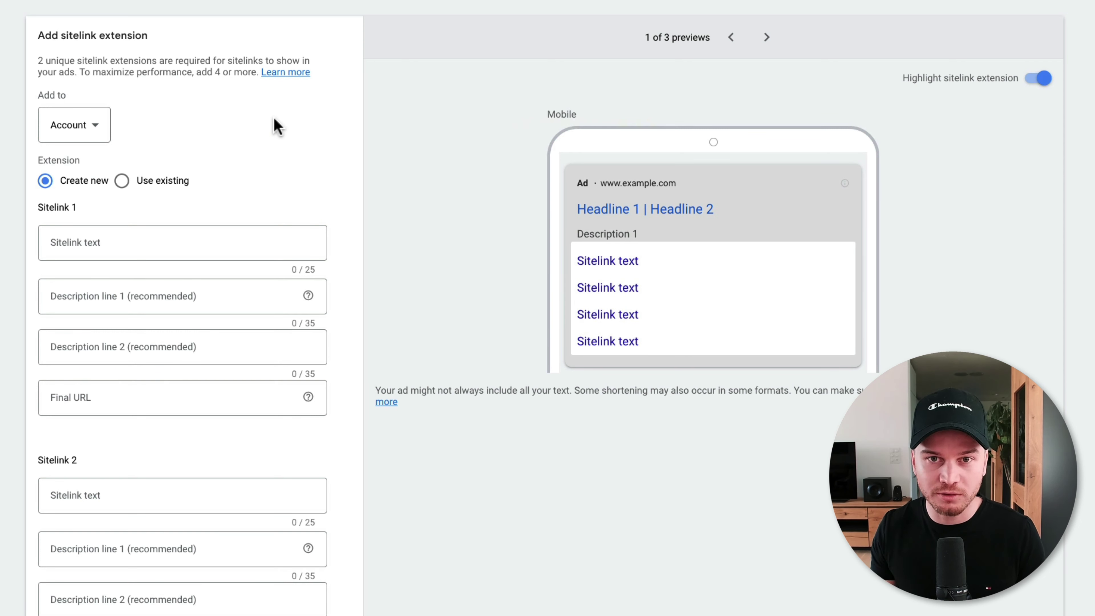
Step: Add the sitelink extension at campaign level to "Search Campaign (Website Design)"
left_click(104, 129)
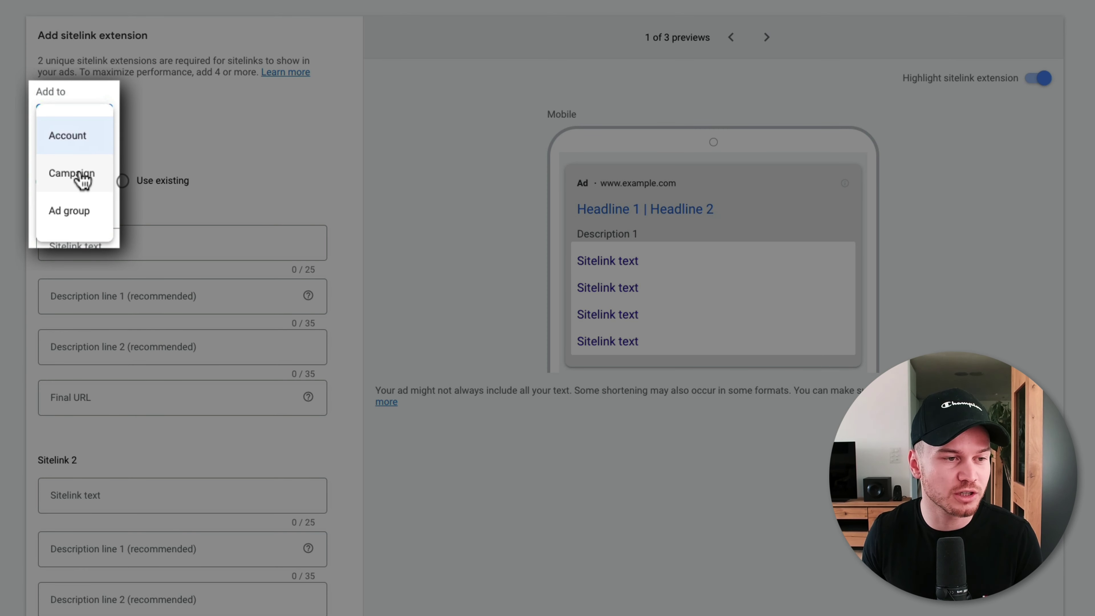
left_click(80, 178)
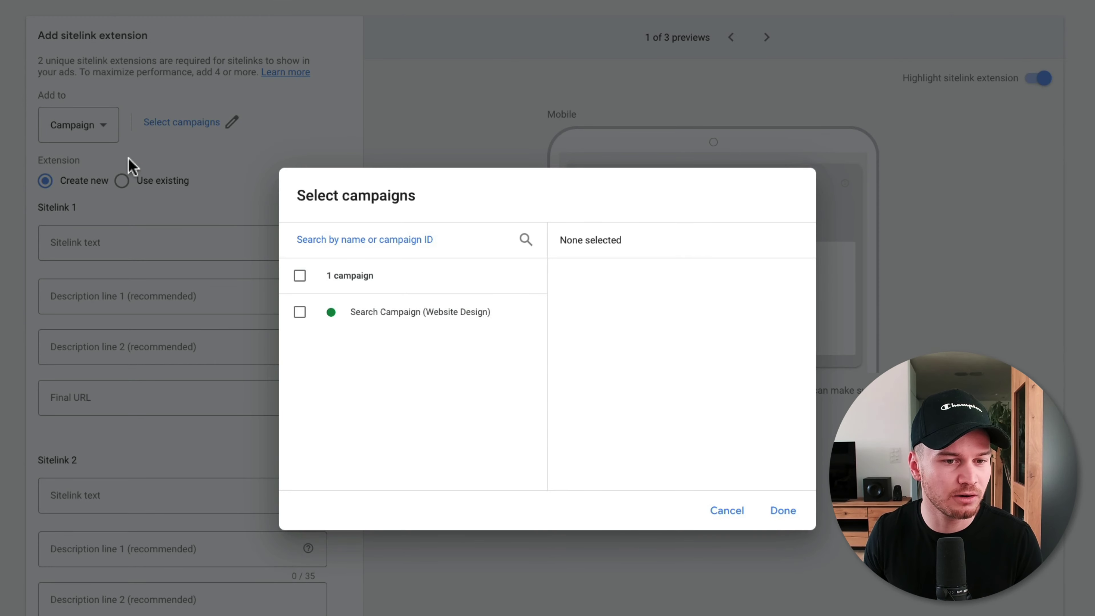
left_click(411, 312)
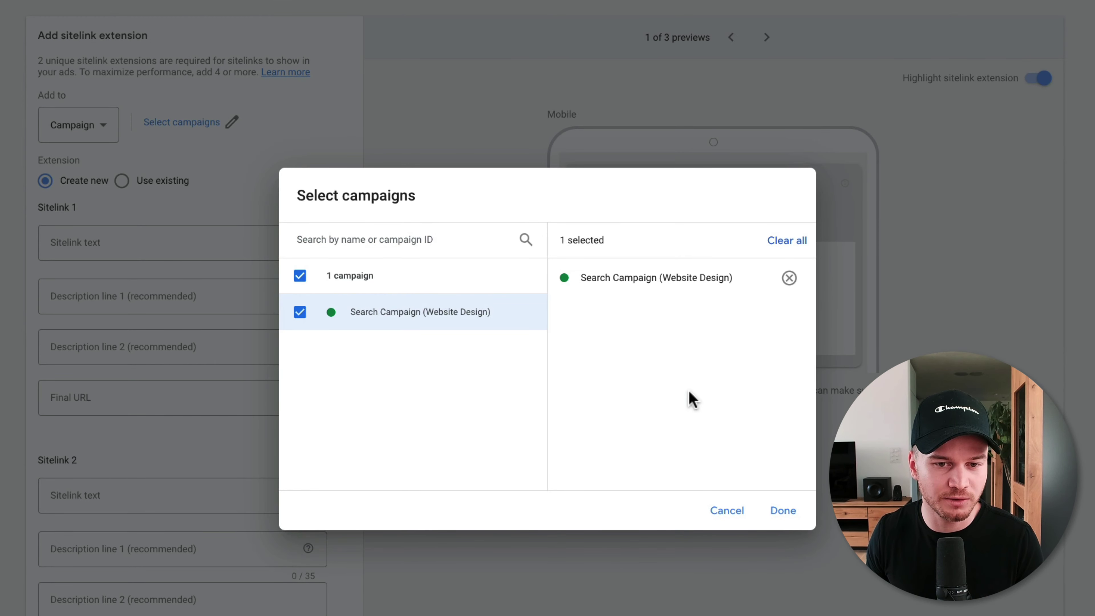
left_click(783, 511)
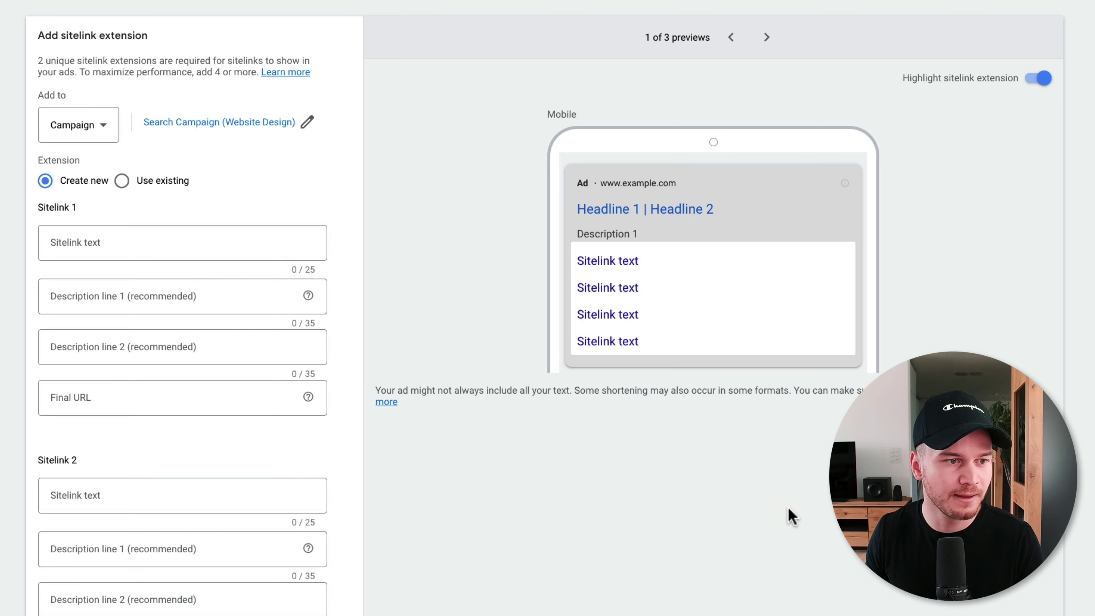
Step: Set Sitelink 1's text to "Contact Us" and its first description line to "Get a quote for your website today."
left_click(121, 242)
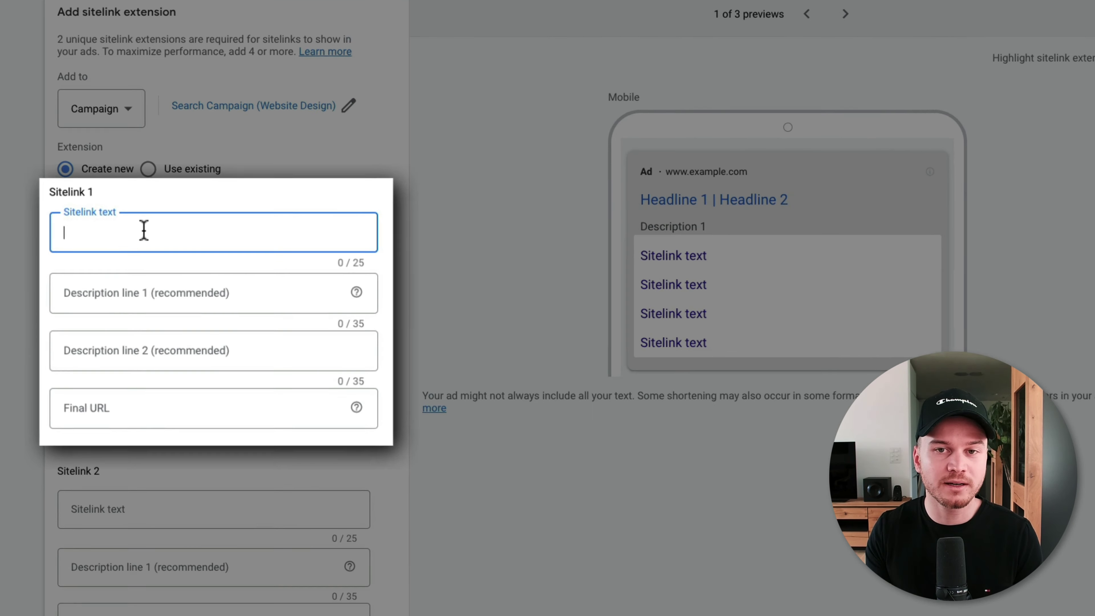
type("Contact Us")
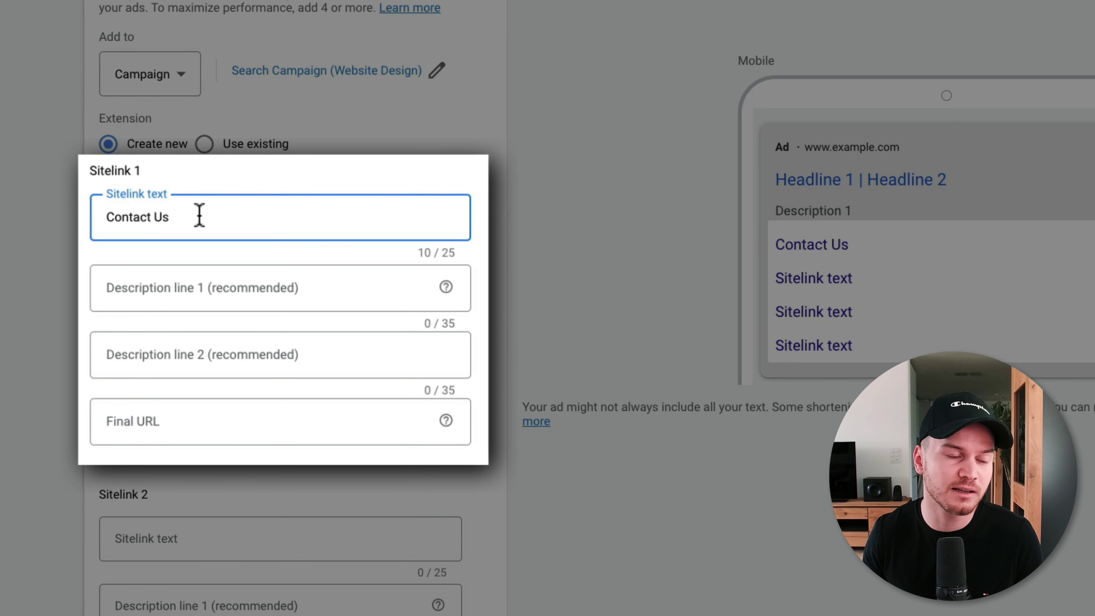
left_click(176, 286)
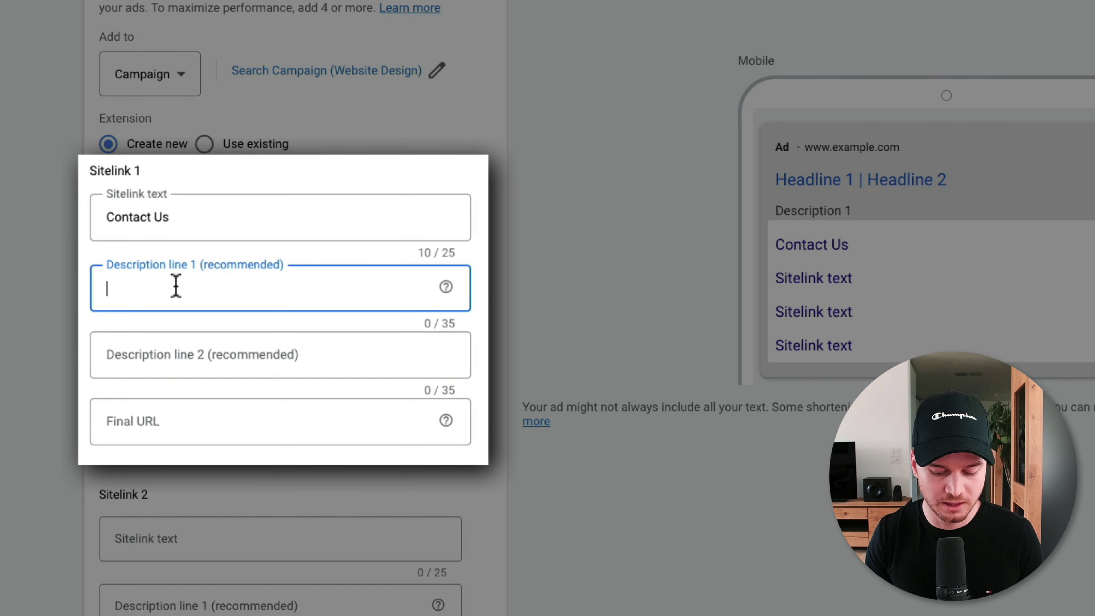
type("W")
key("BackSpace")
type("Ce")
key("BackSpace")
key("BackSpace")
type("Get a w")
key("BackSpace")
type("quote")
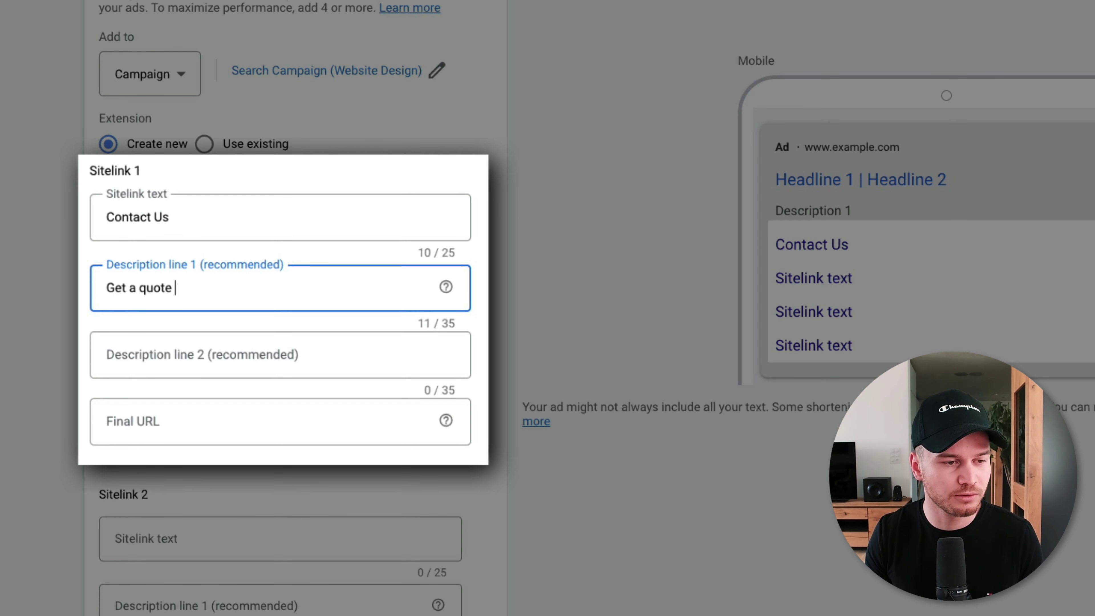
type(" for your website today")
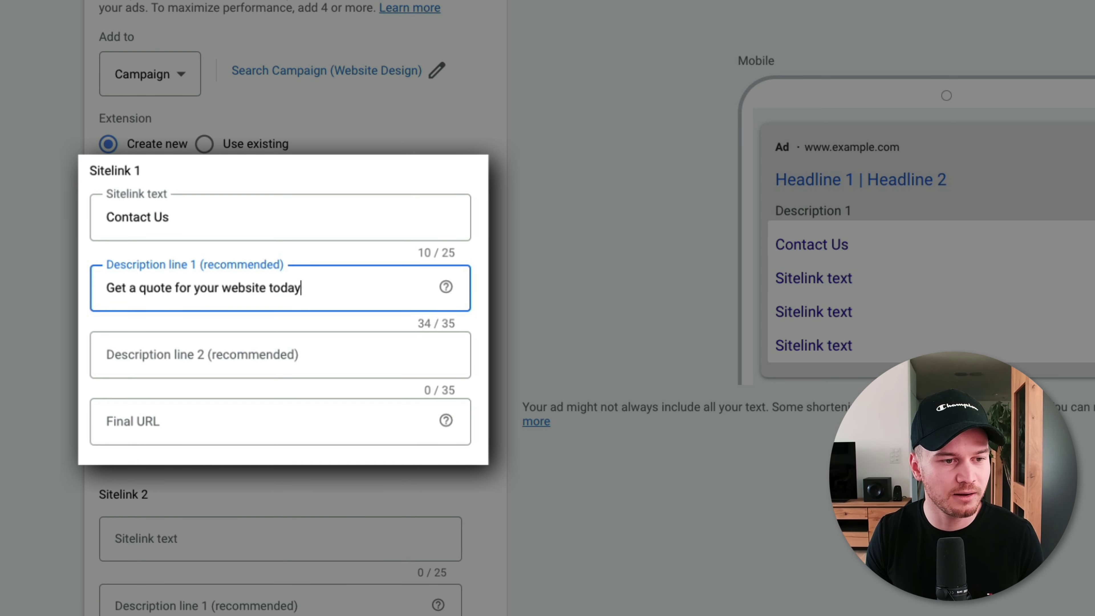
type(".")
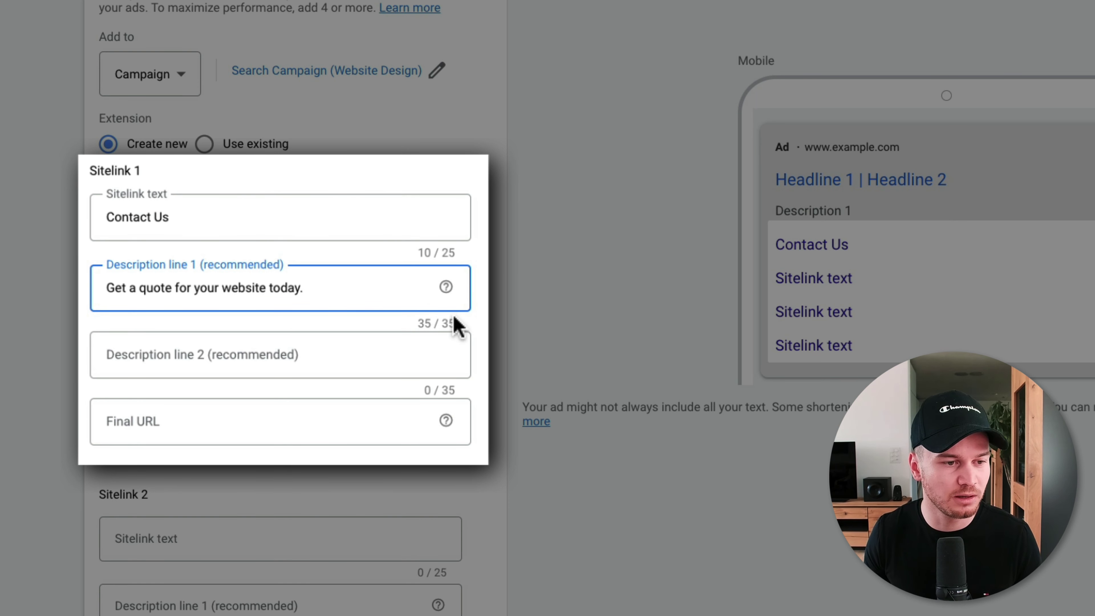
left_click(296, 354)
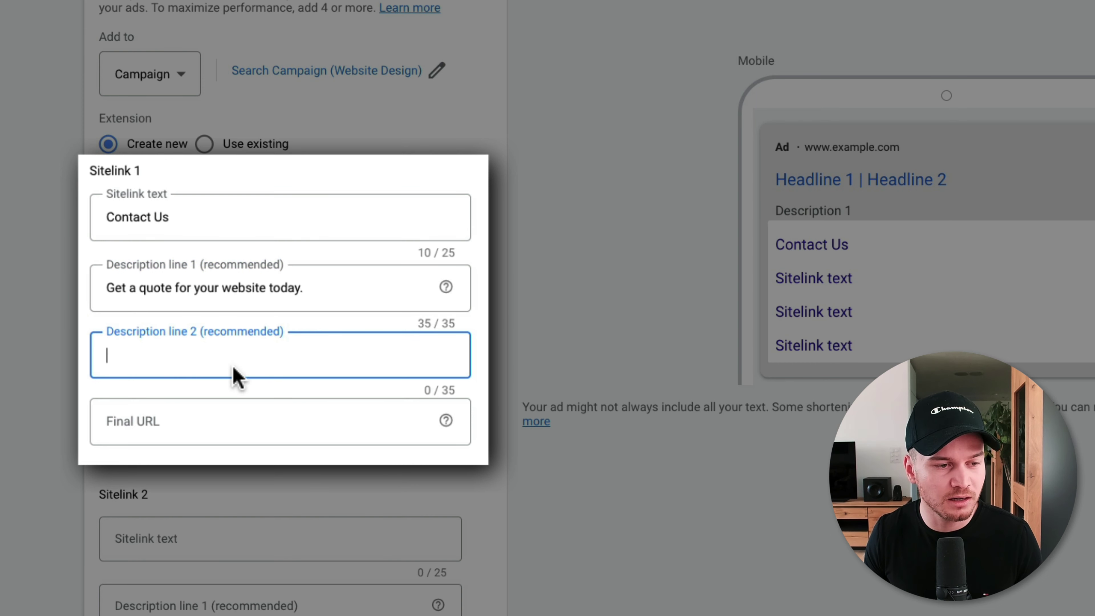
left_click(182, 416)
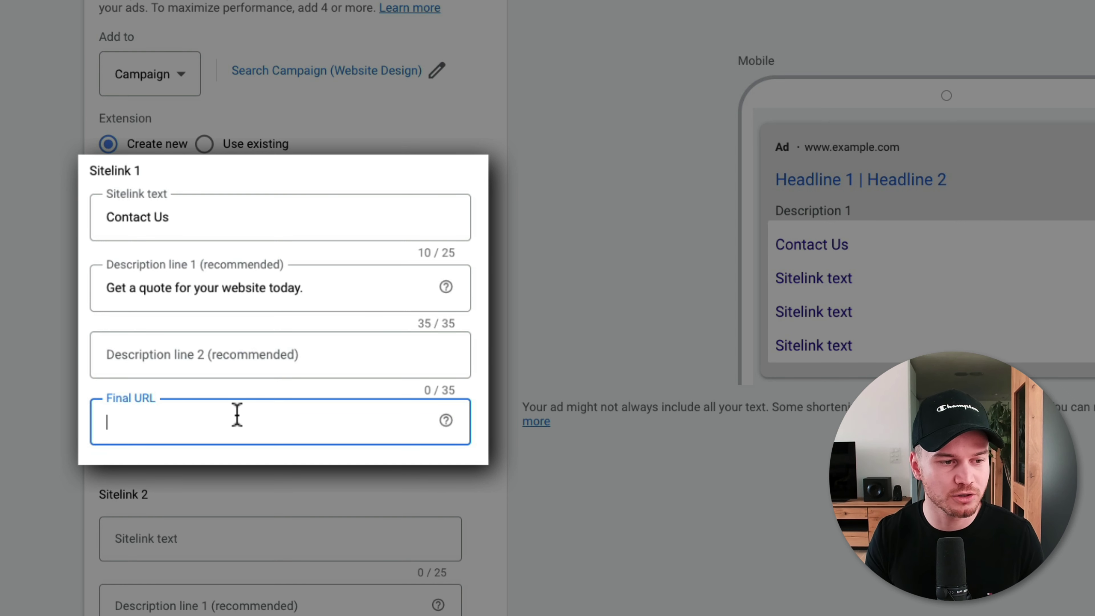
type("https")
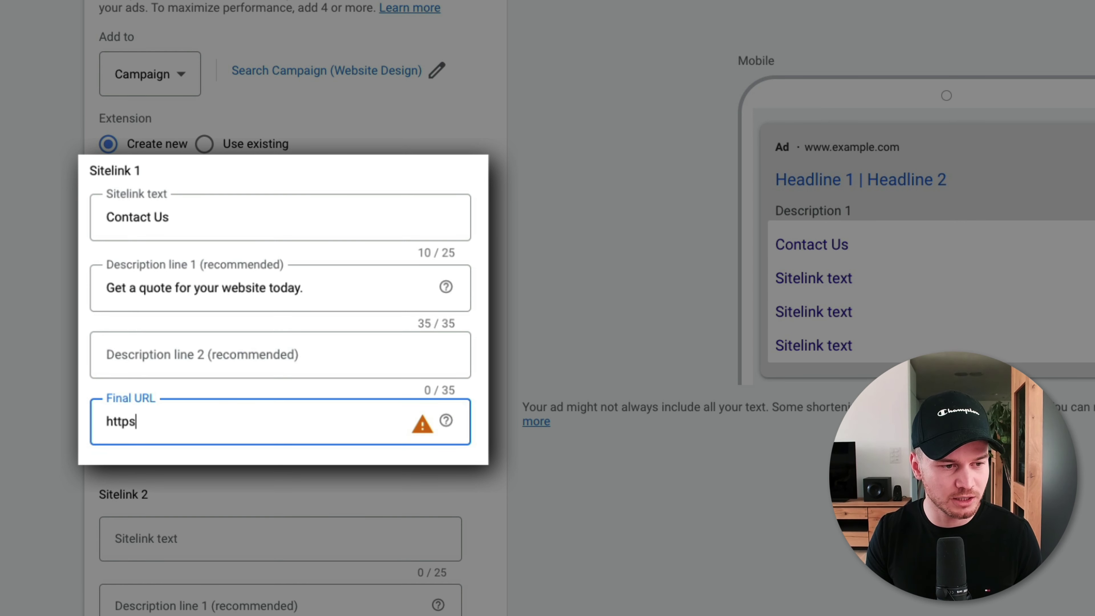
type("://websi")
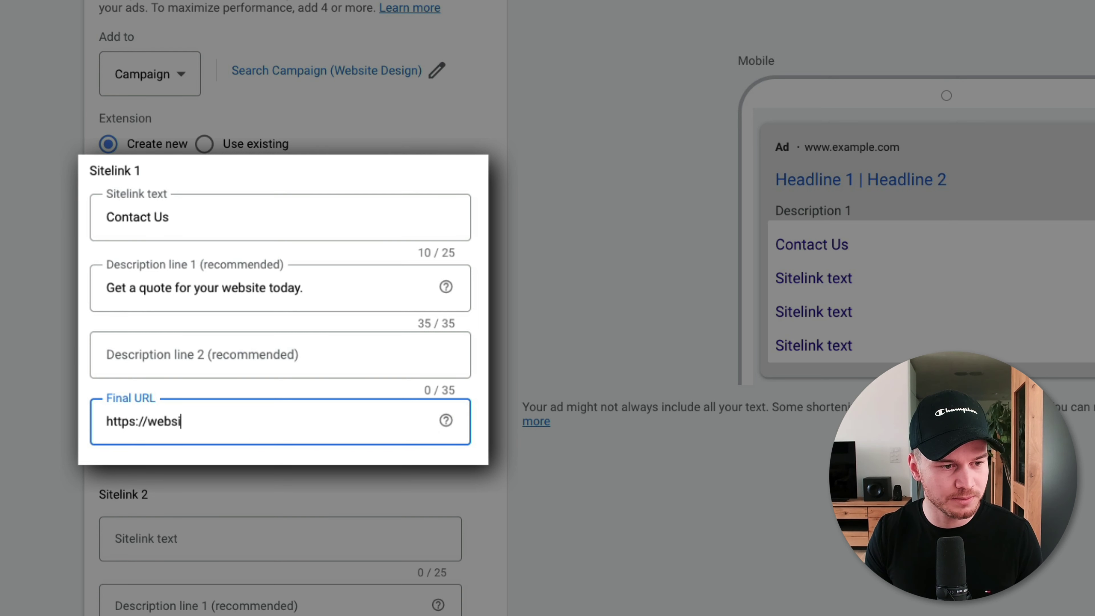
type("tedesigner.com/")
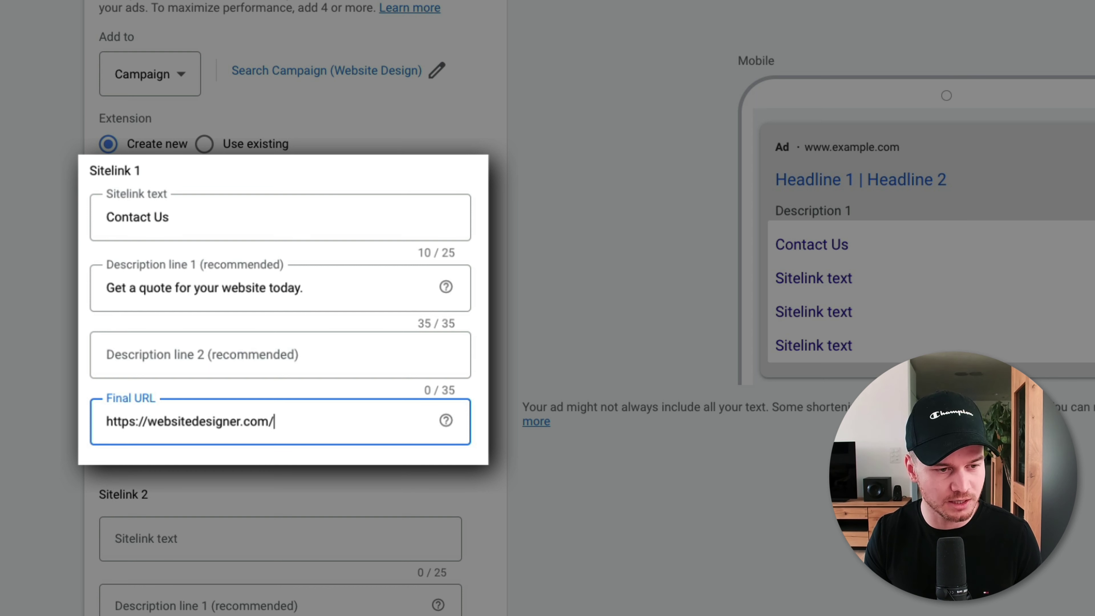
type("conact")
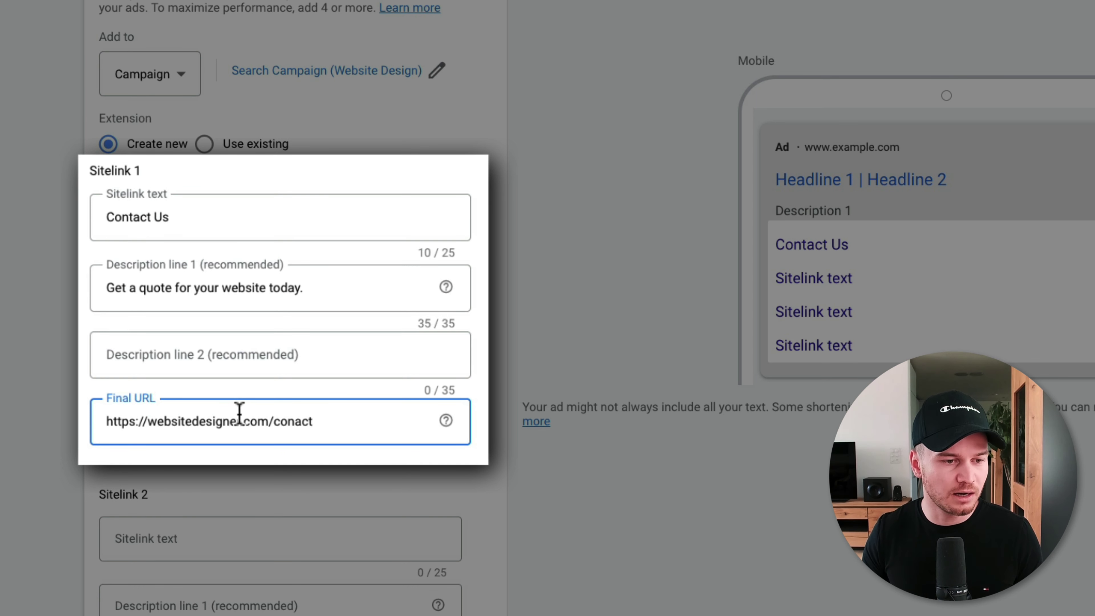
key("BackSpace")
key("BackSpace")
key("BackSpace")
key("BackSpace")
type("ntact")
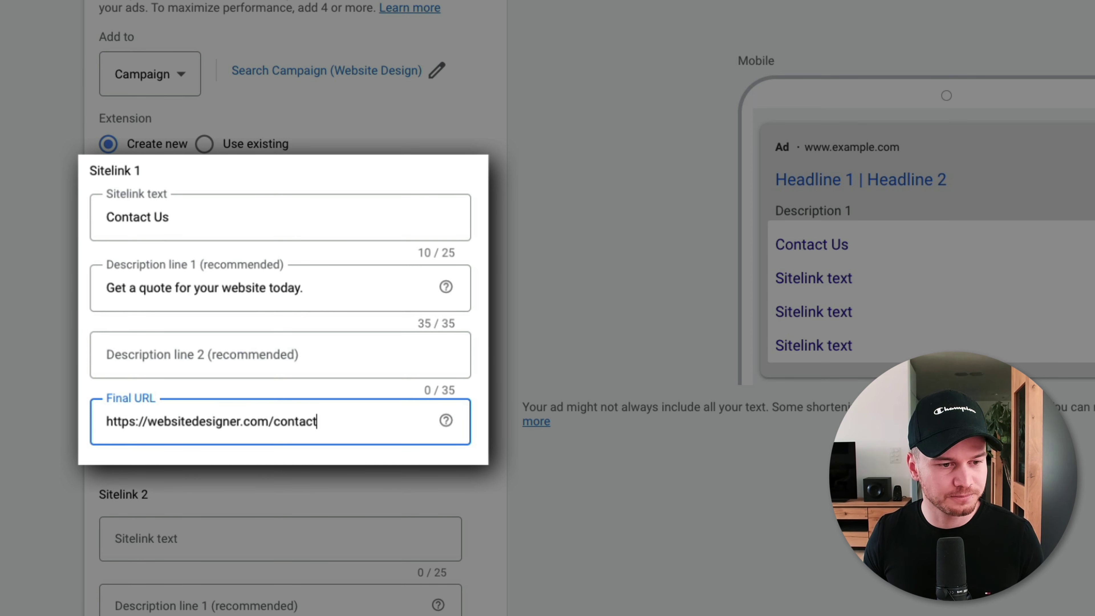
left_click(711, 495)
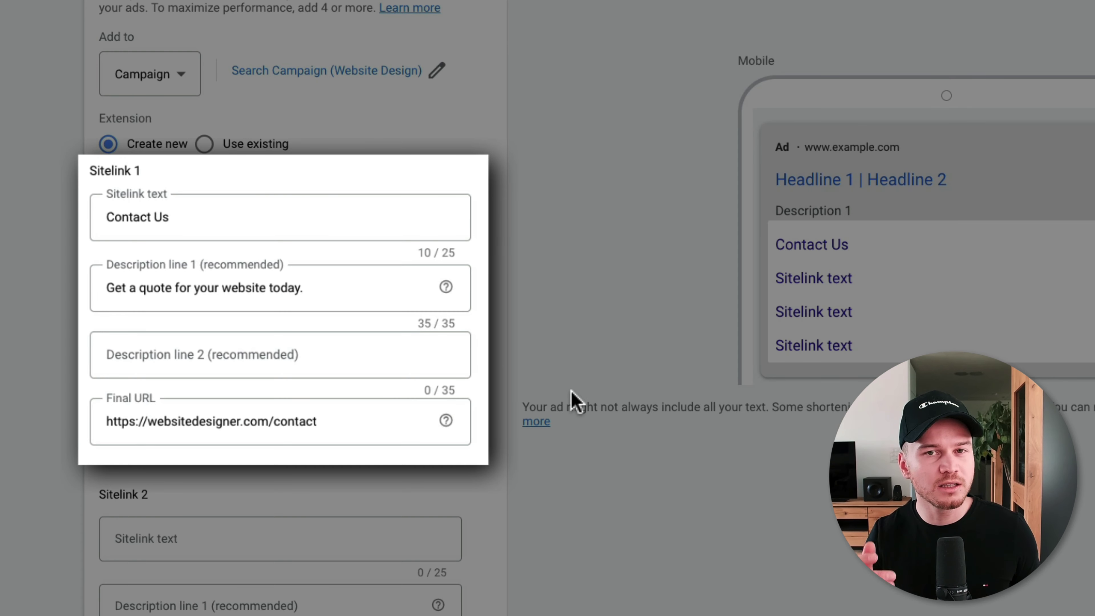
Step: Look at the extension types that can be added from the extensions overview
scroll(575, 401, "down", 1)
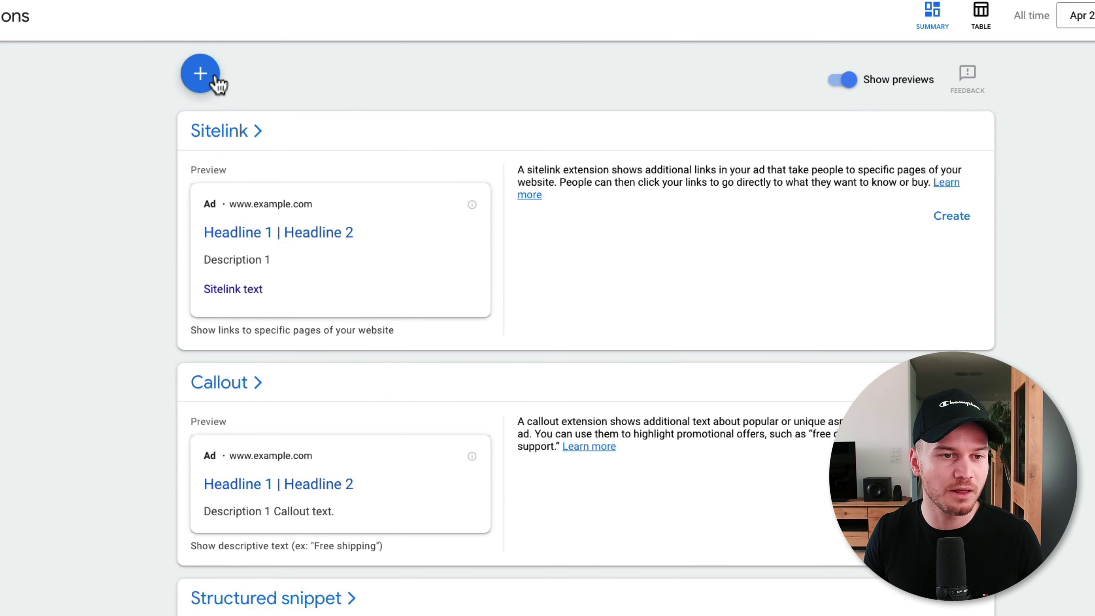
left_click(217, 82)
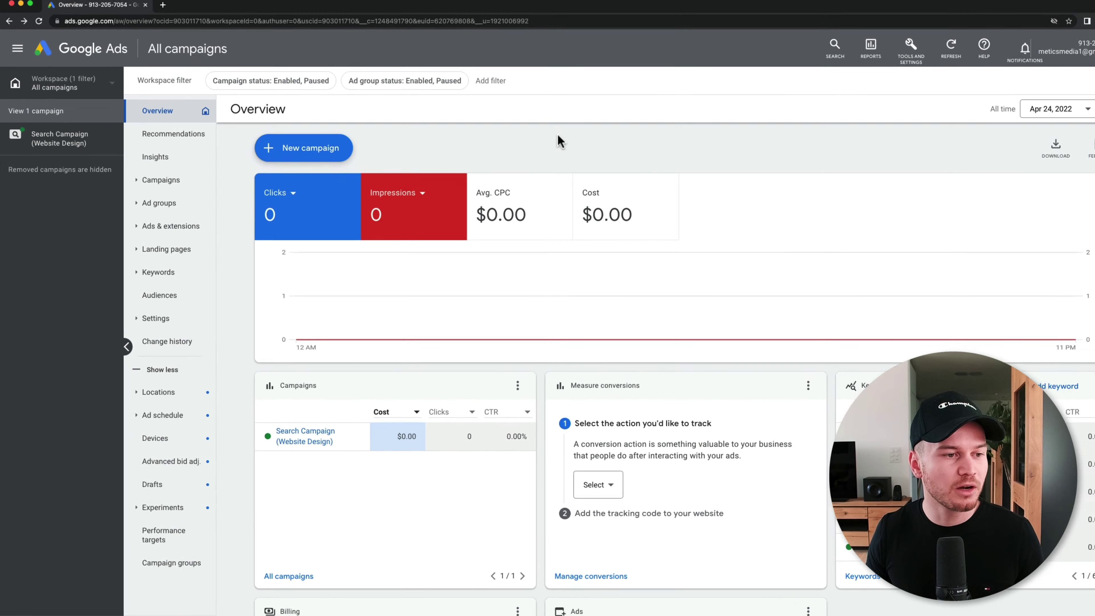
Step: Go to the negative keywords and enter "free" as a new negative keyword
left_click(203, 341)
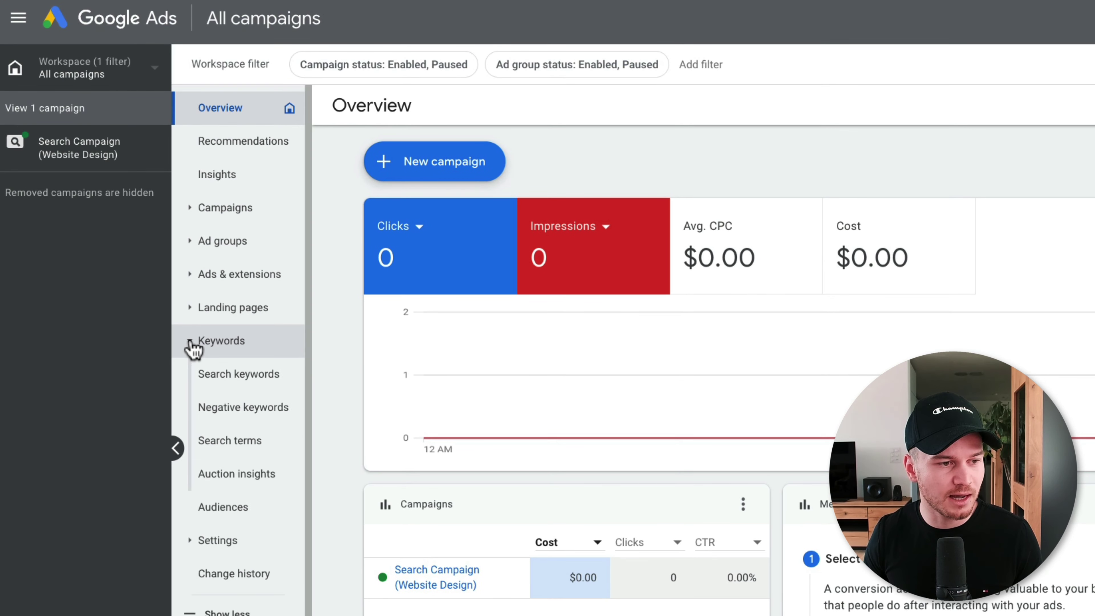
left_click(247, 410)
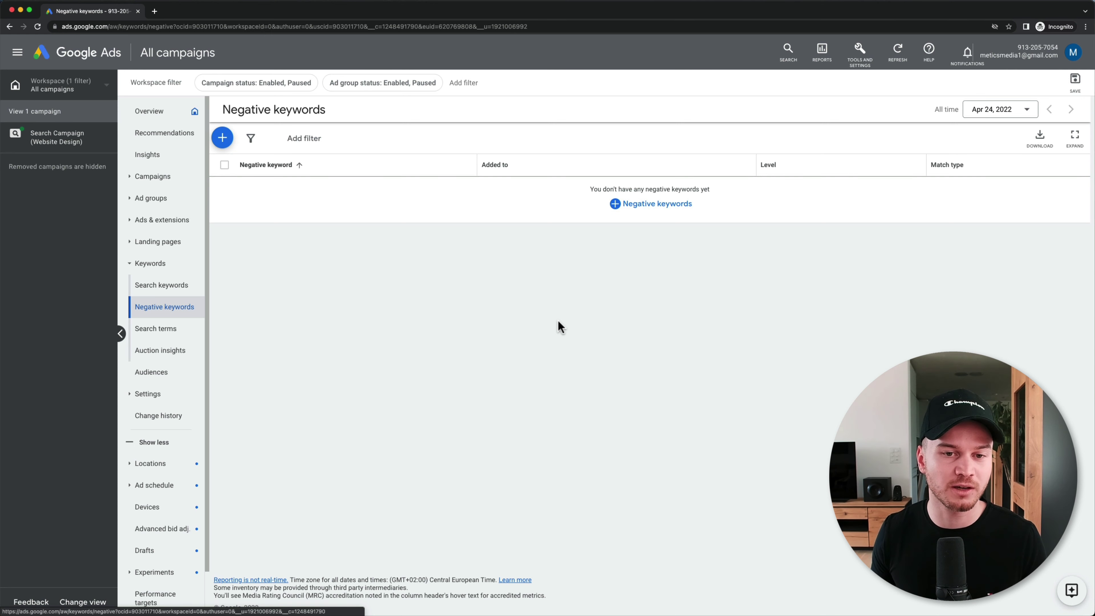
left_click(641, 208)
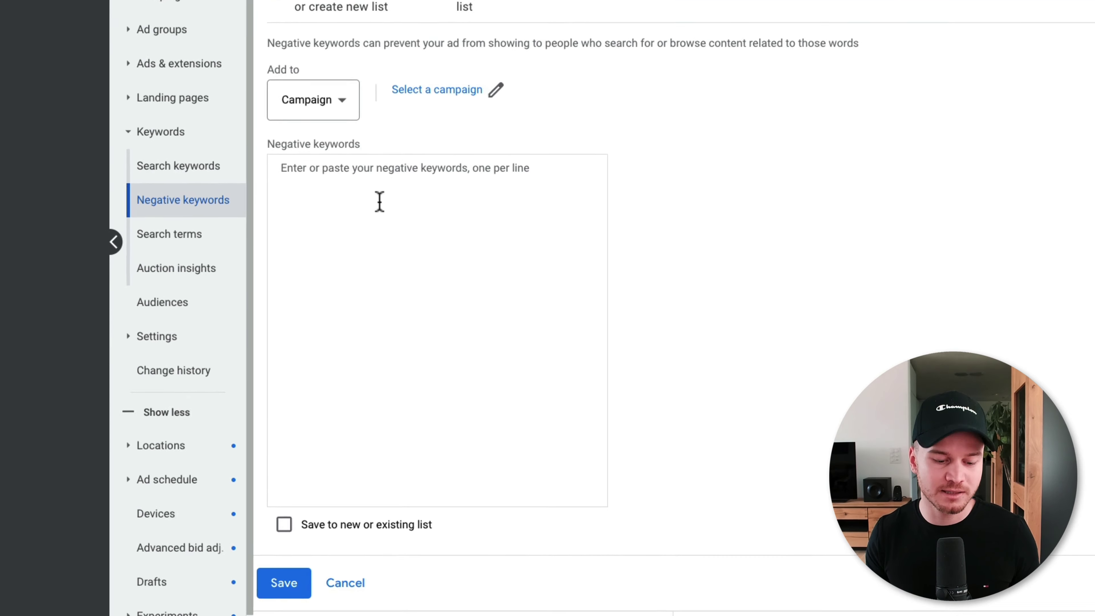
left_click(380, 201)
type("free")
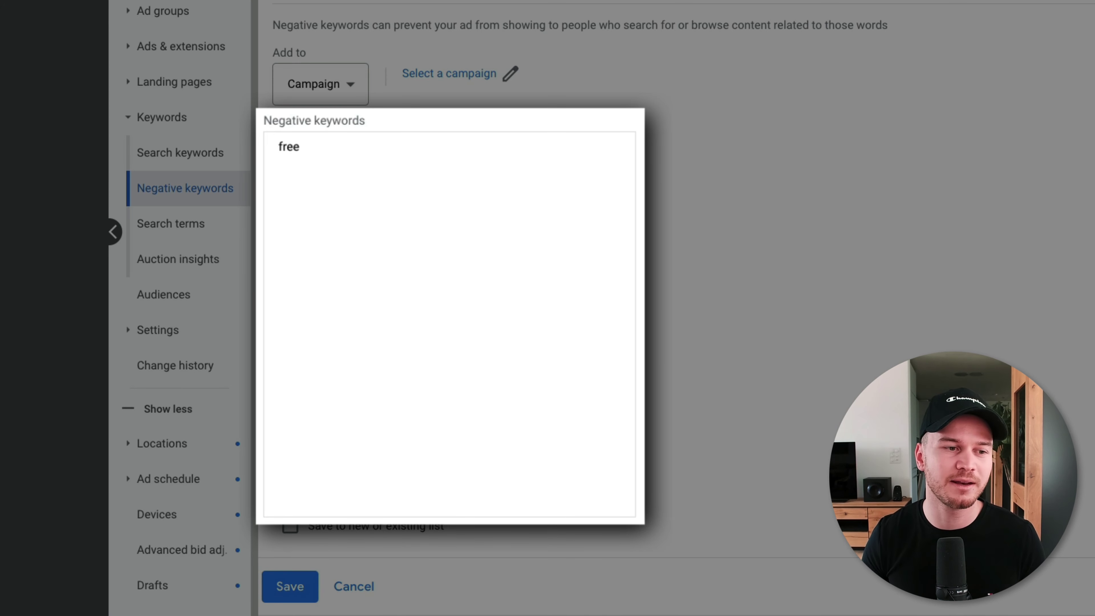
Step: Apply the negative keyword "free" at campaign level to Search Campaign (Website Design) and save it
scroll(660, 274, "down", 2)
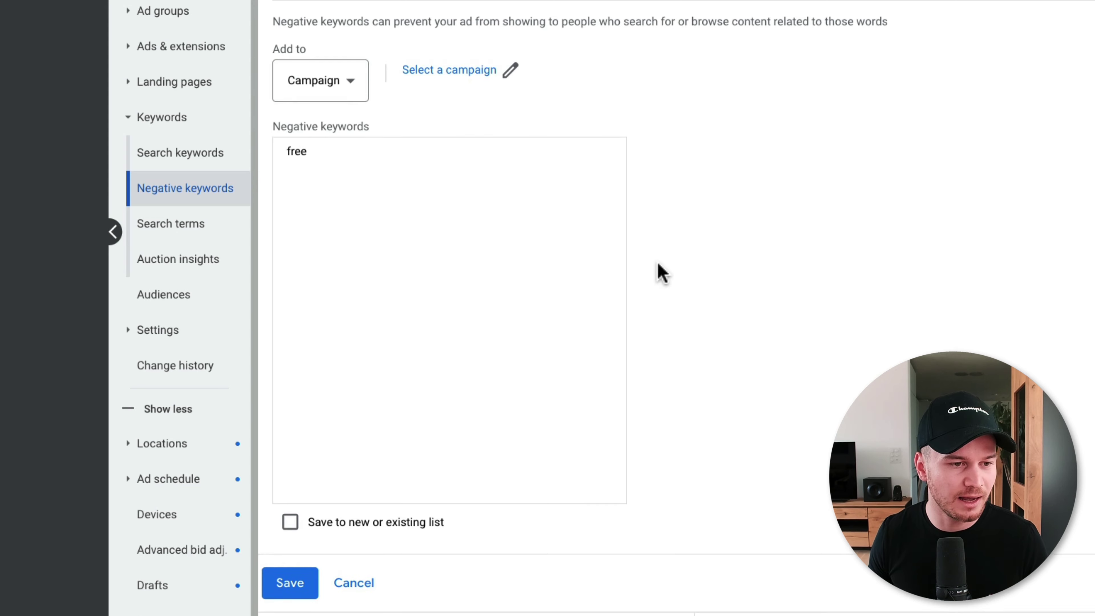
left_click(289, 493)
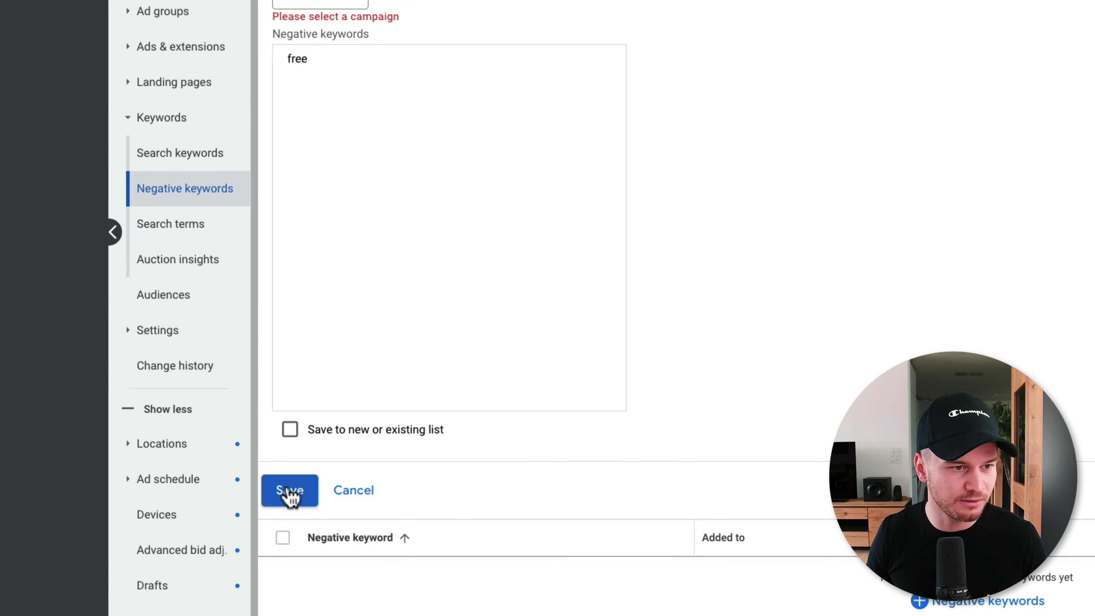
left_click(326, 40)
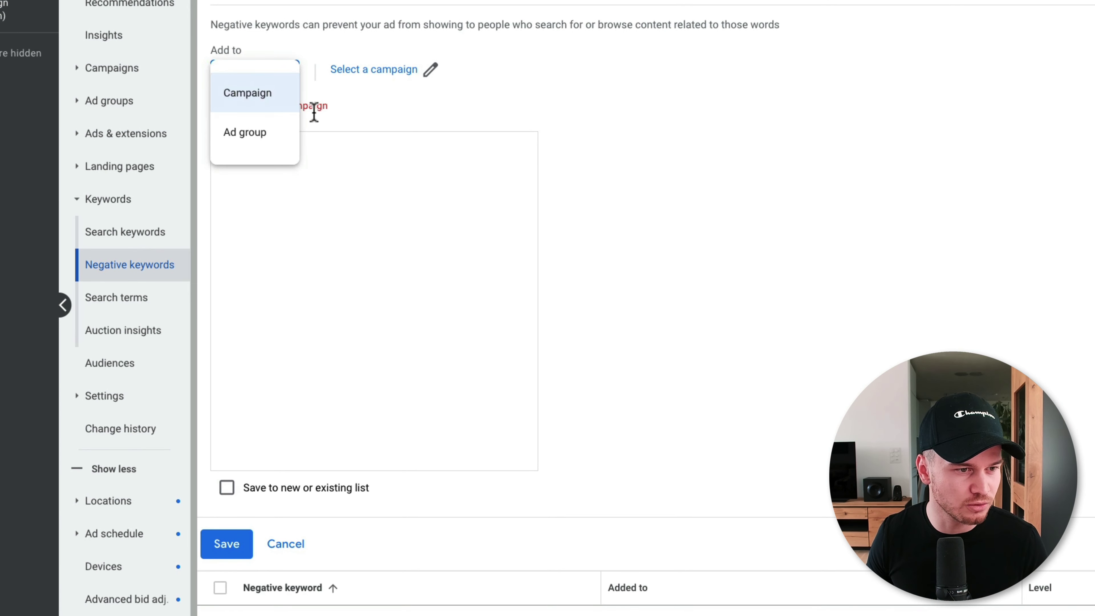
left_click(265, 104)
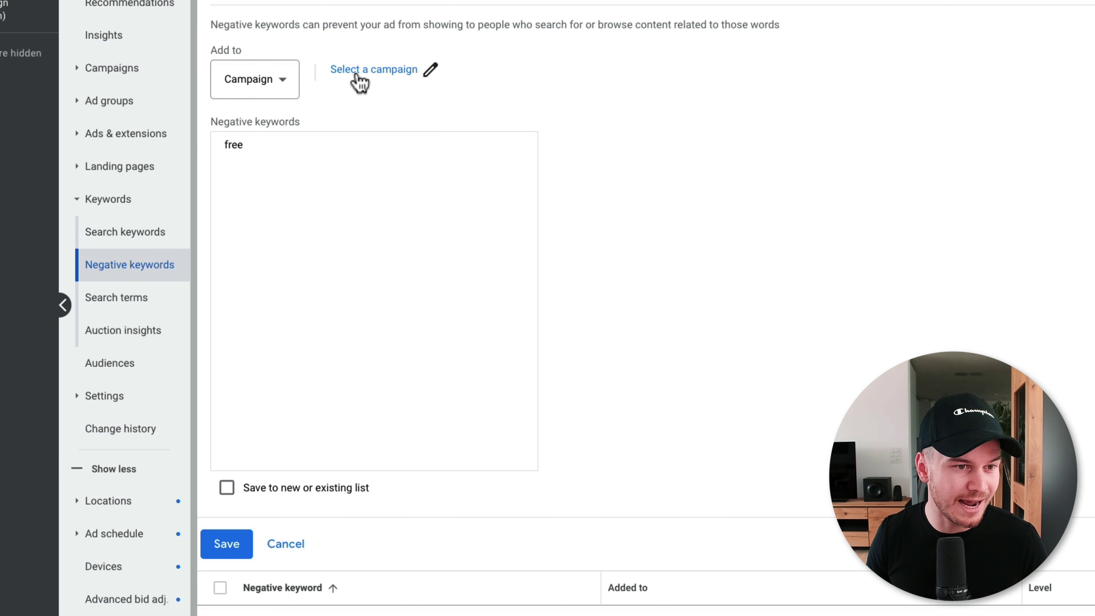
left_click(381, 79)
left_click(631, 276)
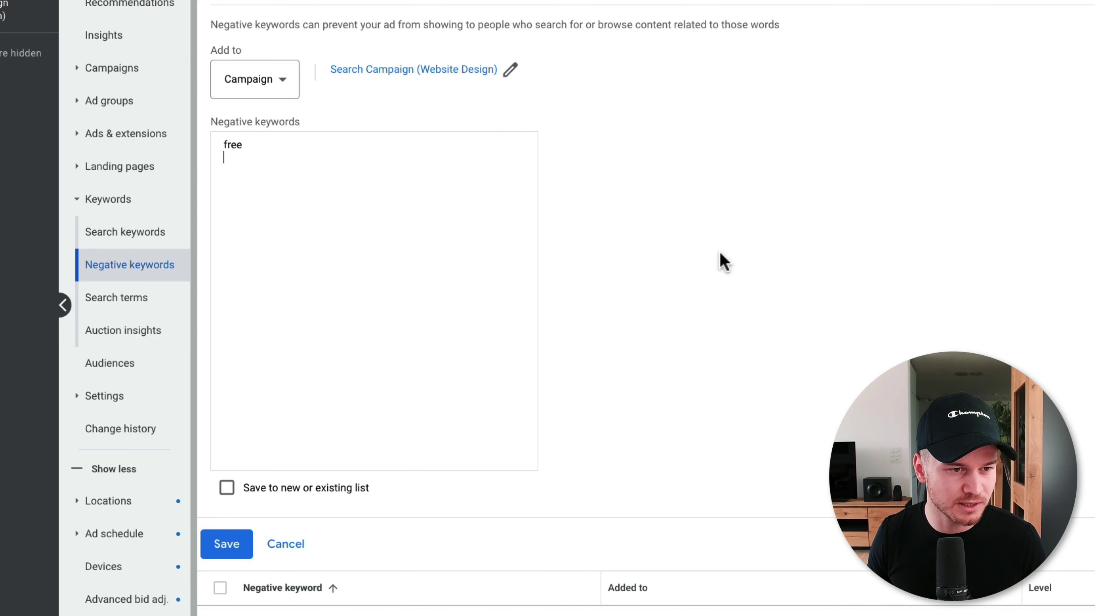
left_click(237, 549)
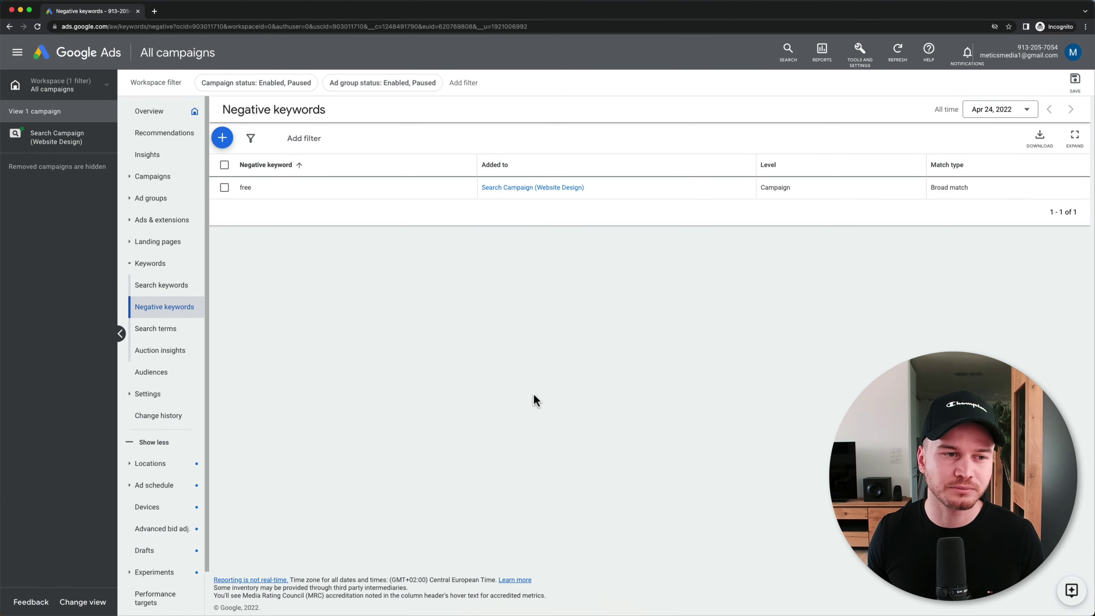
mouse_move(262, 196)
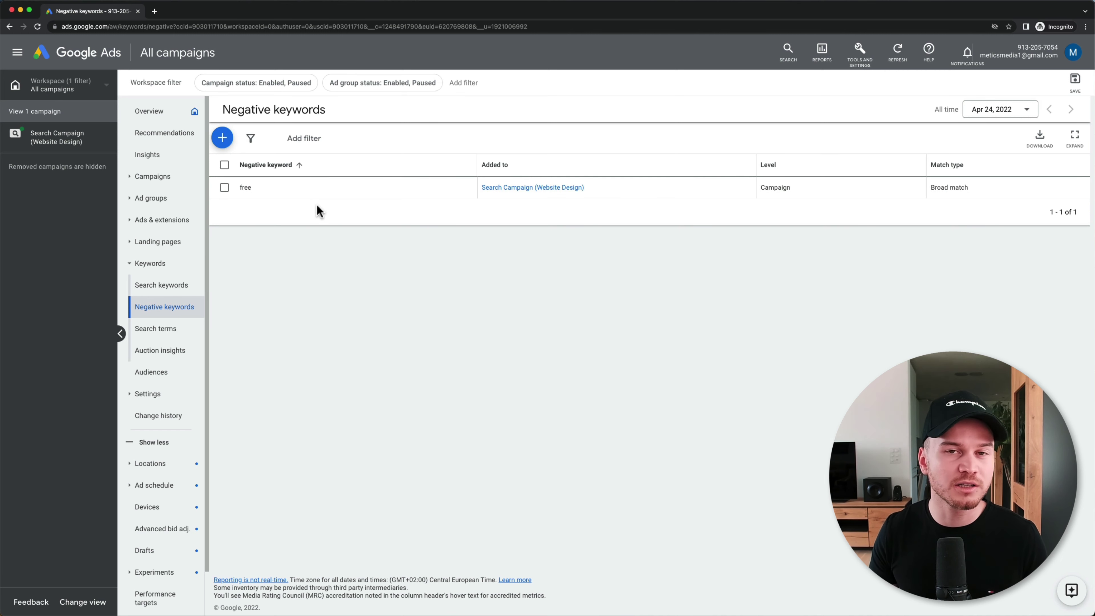
mouse_move(297, 189)
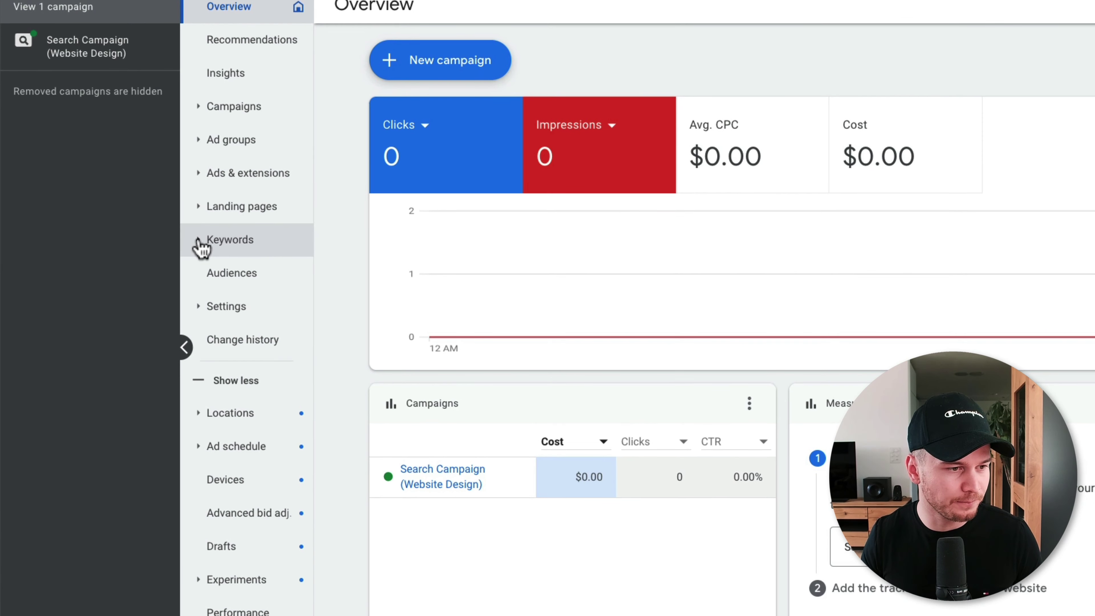
Step: Expand the keyword pages and look at the search terms report
left_click(198, 241)
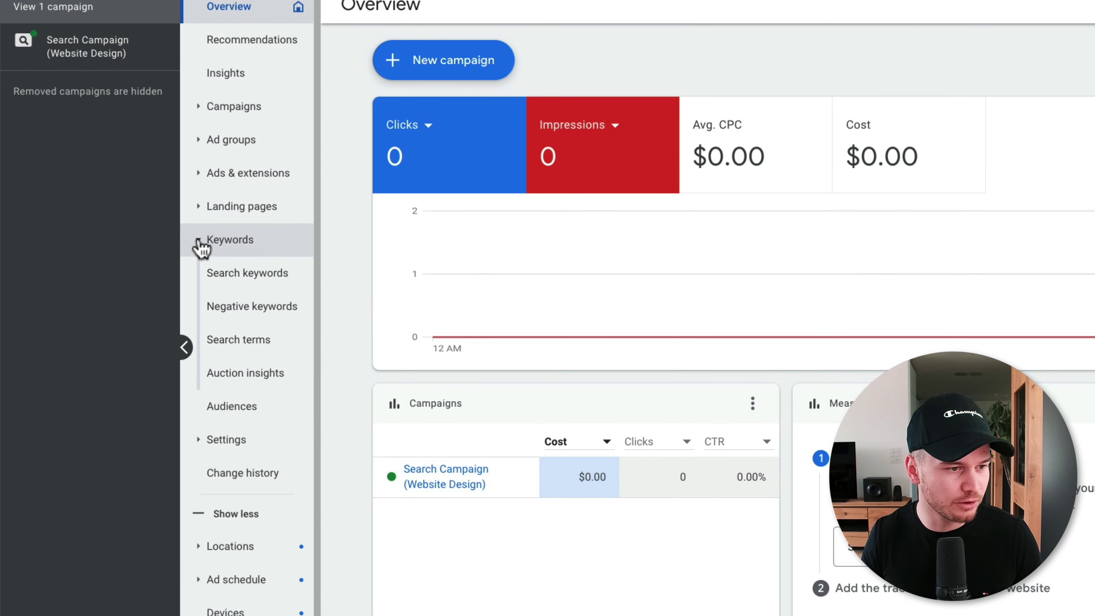
left_click(258, 341)
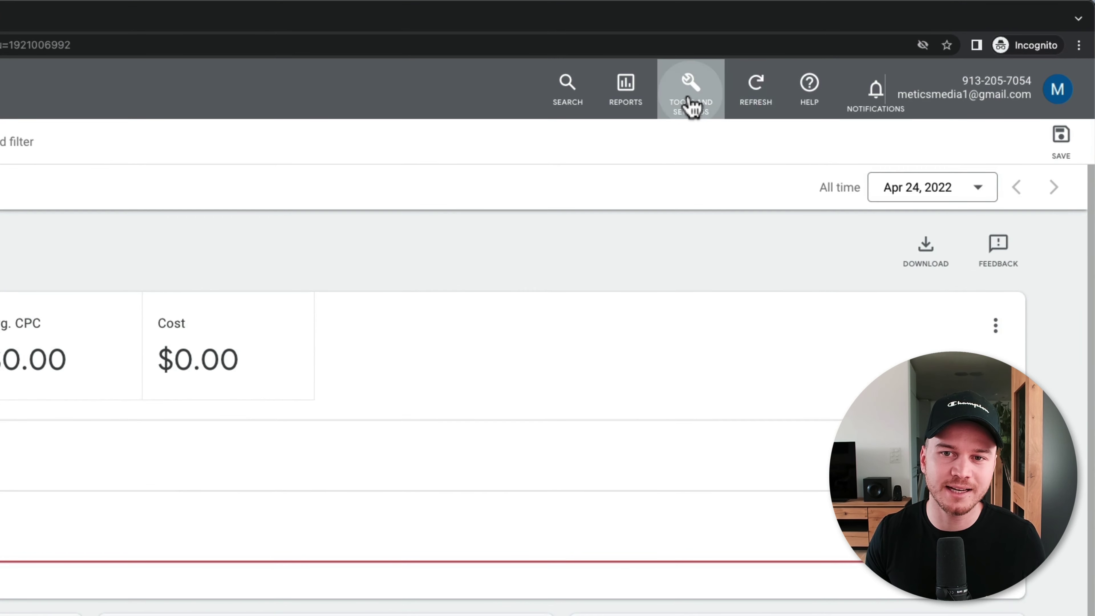
Step: Open Keyword Planner and set up discovery of new keywords starting with keywords rather than a website
left_click(691, 106)
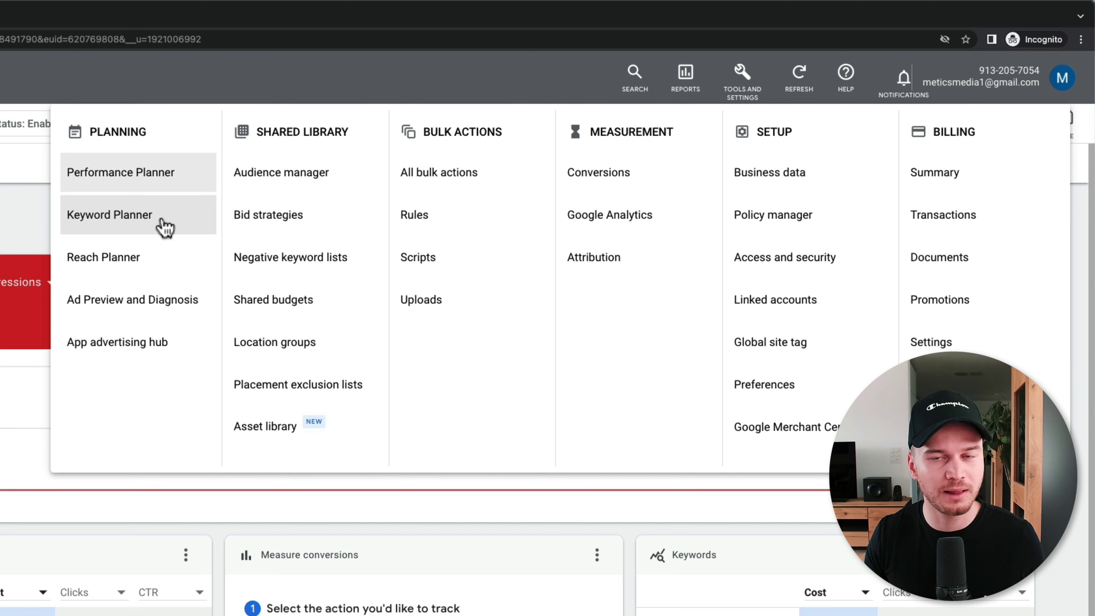
left_click(165, 227)
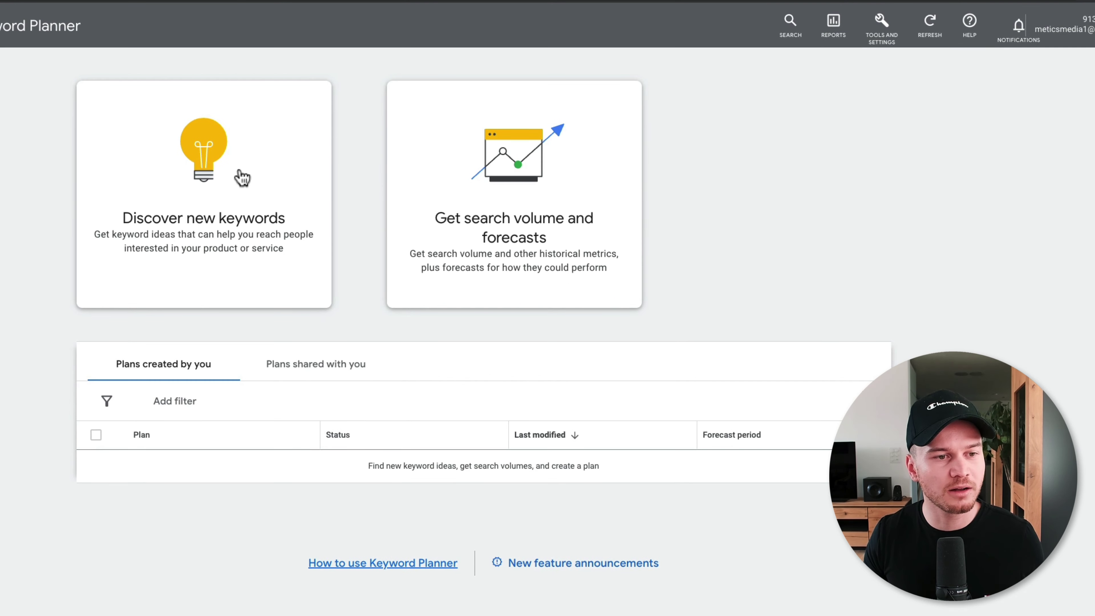
left_click(234, 186)
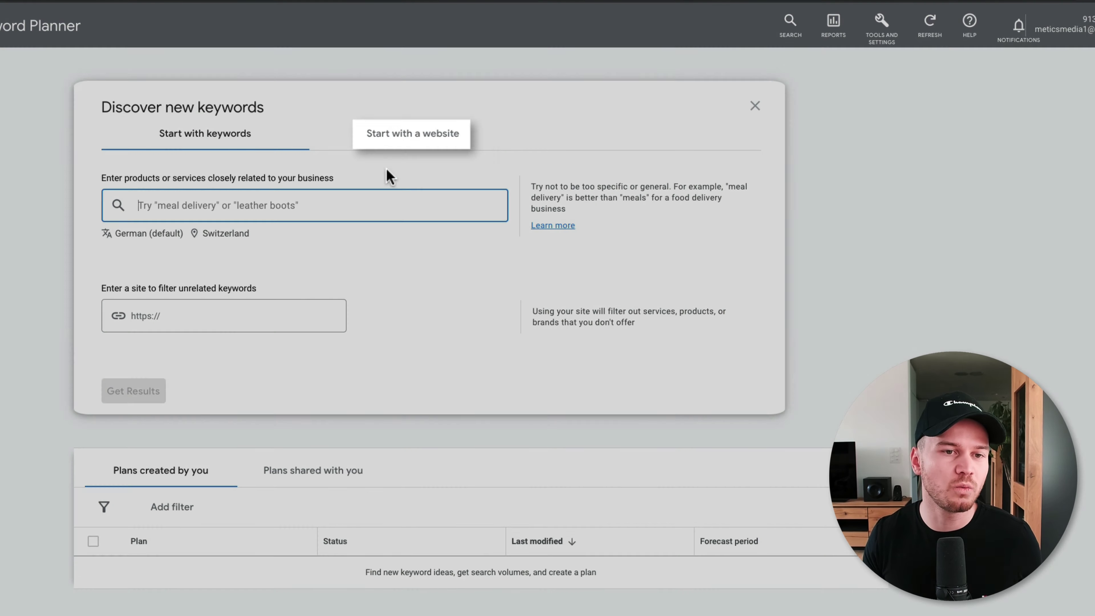
left_click(388, 142)
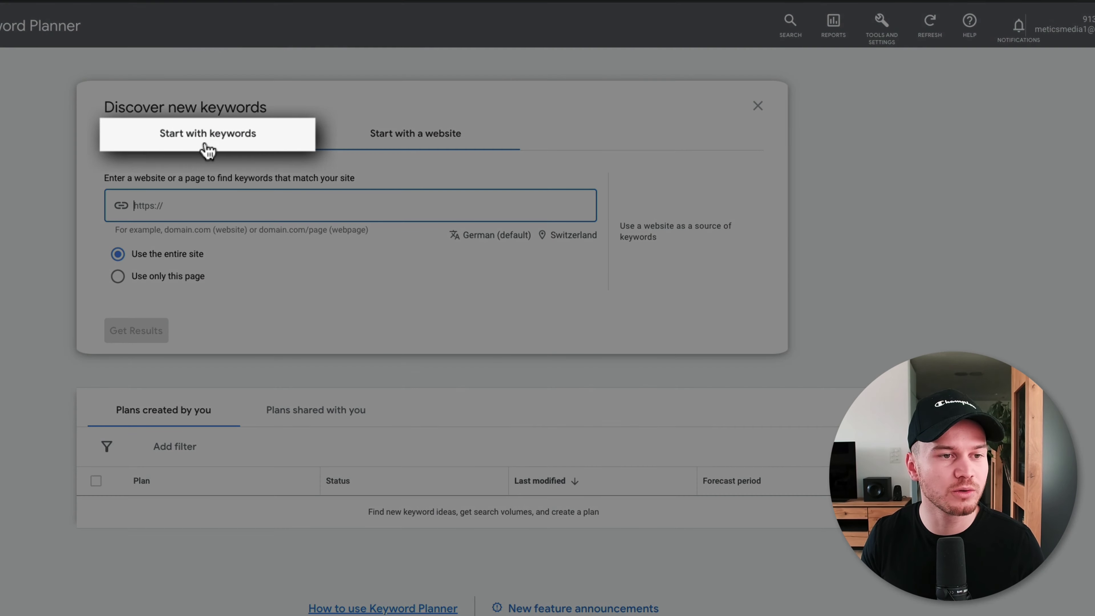
left_click(207, 146)
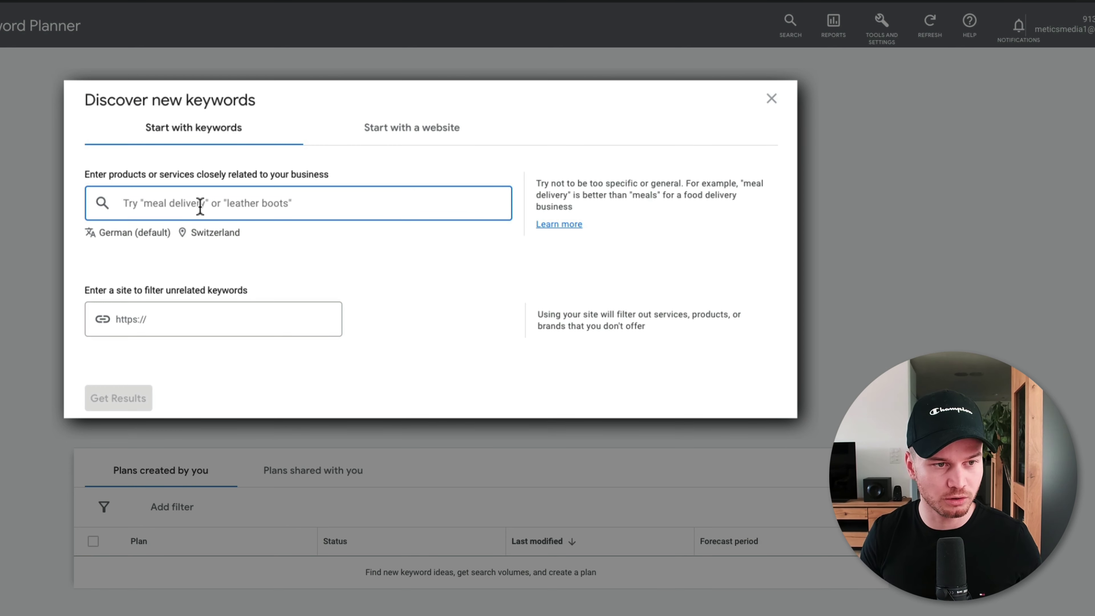
Step: Enter "website design" as the product or service to find related keywords for
type("wensite")
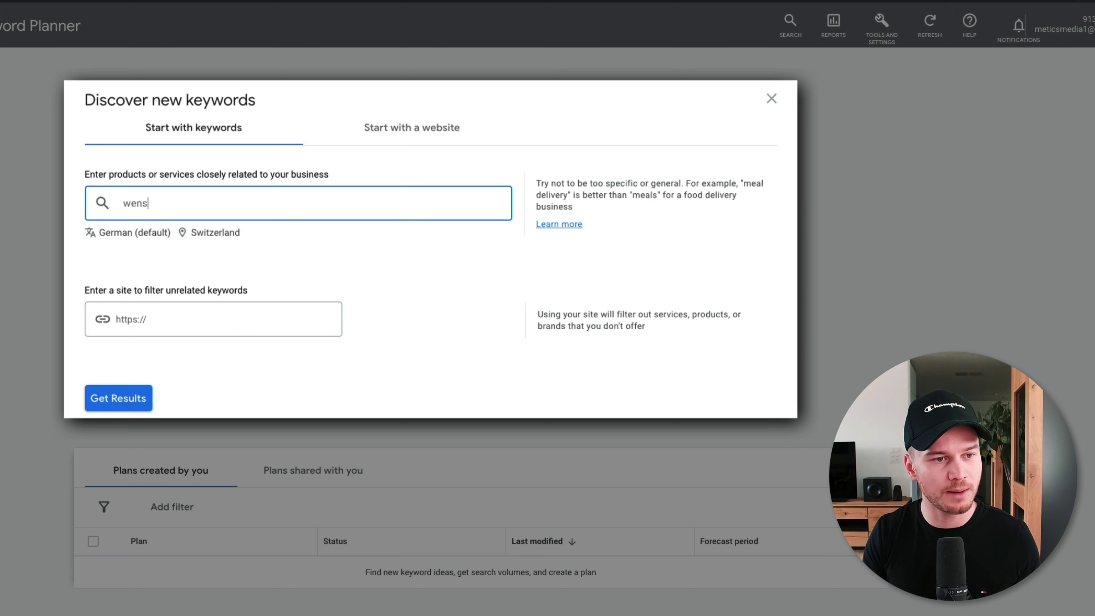
key("BackSpace")
key("BackSpace")
key("BackSpace")
key("BackSpace")
key("BackSpace")
type("bs")
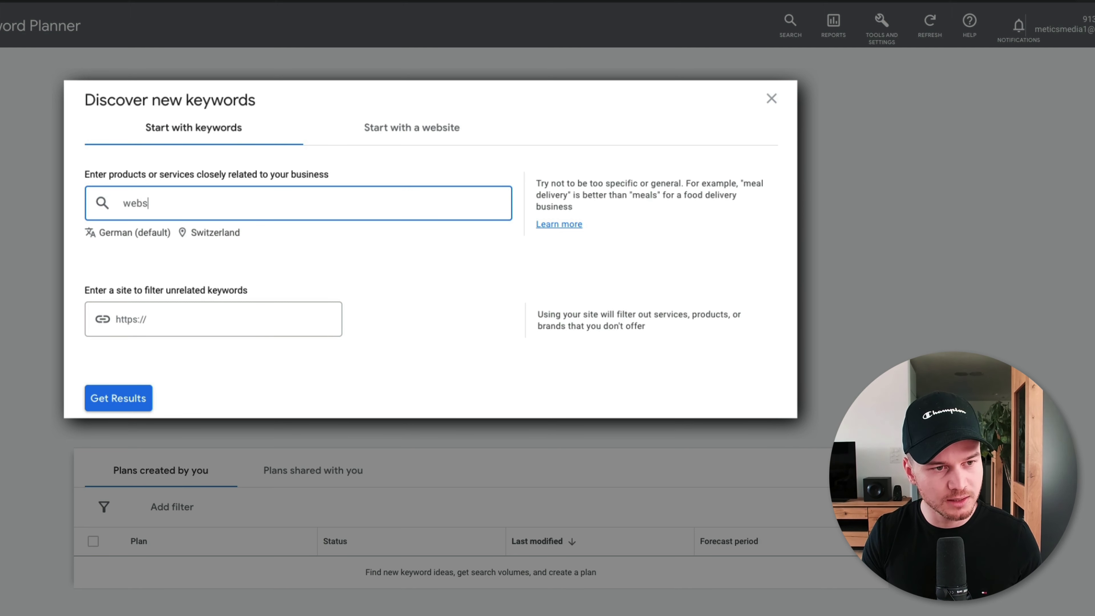
type("ite design")
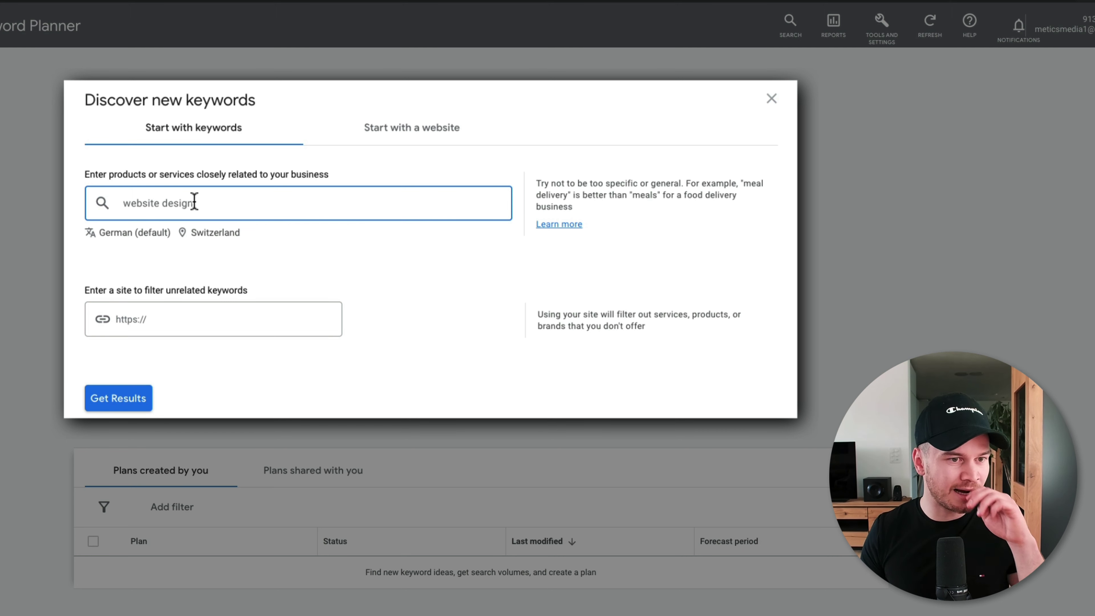
Step: Set the keyword discovery language to English
left_click(136, 235)
type("eng")
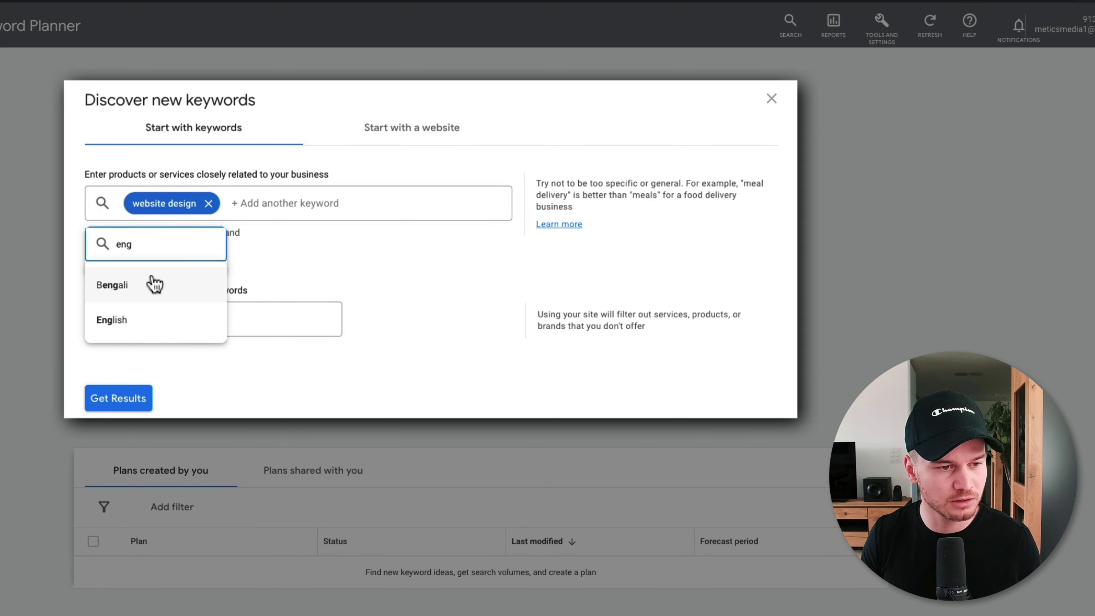
left_click(156, 319)
Step: Replace Switzerland with the United States as the targeted location and get the keyword results
left_click(193, 237)
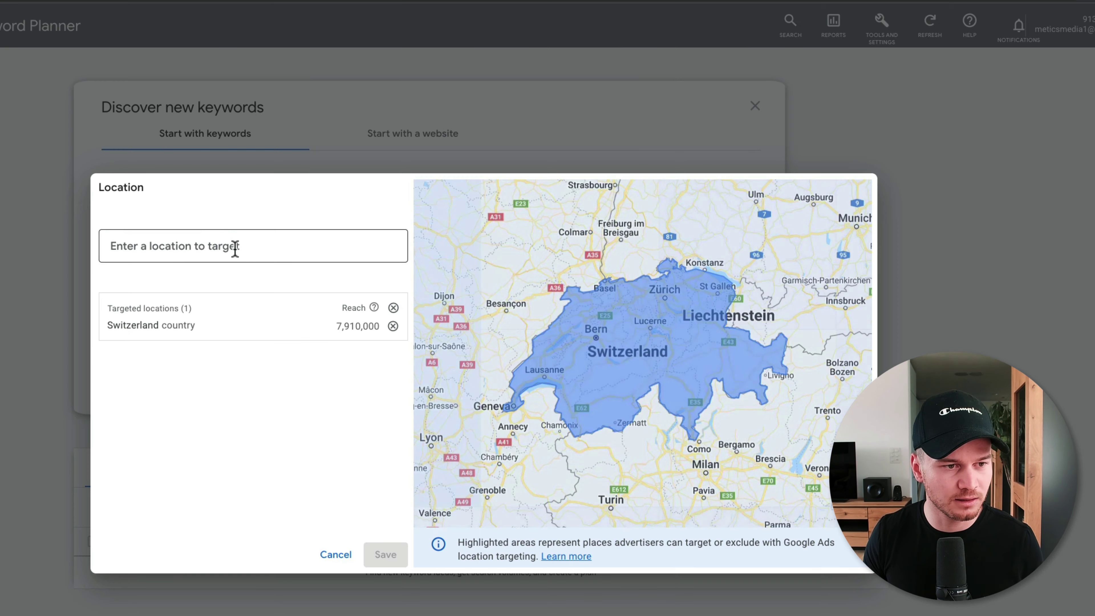
left_click(392, 325)
left_click(207, 240)
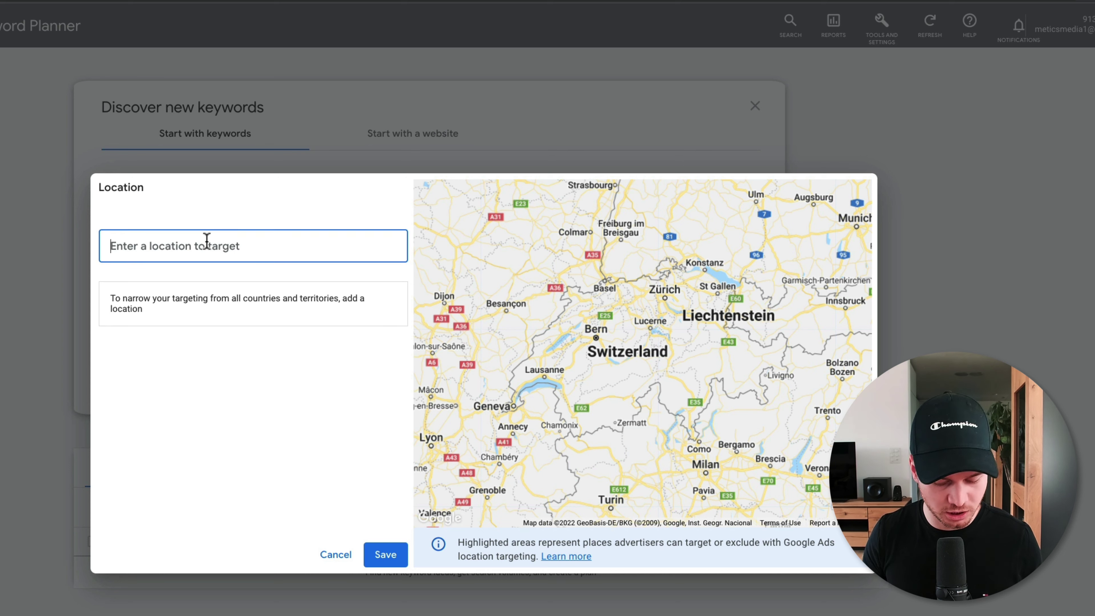
type("unit")
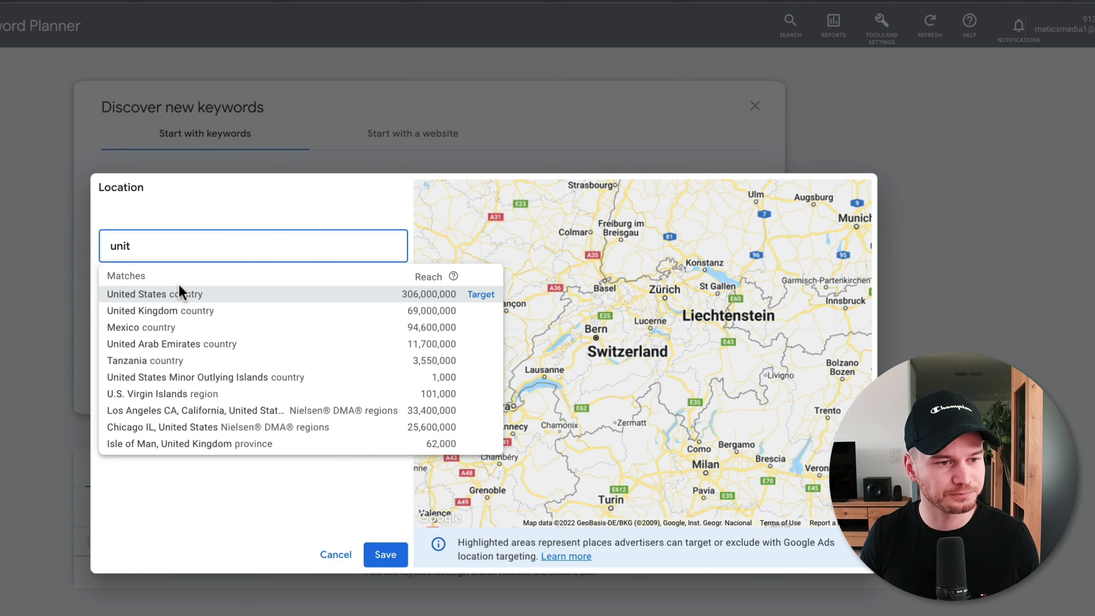
left_click(175, 294)
left_click(385, 553)
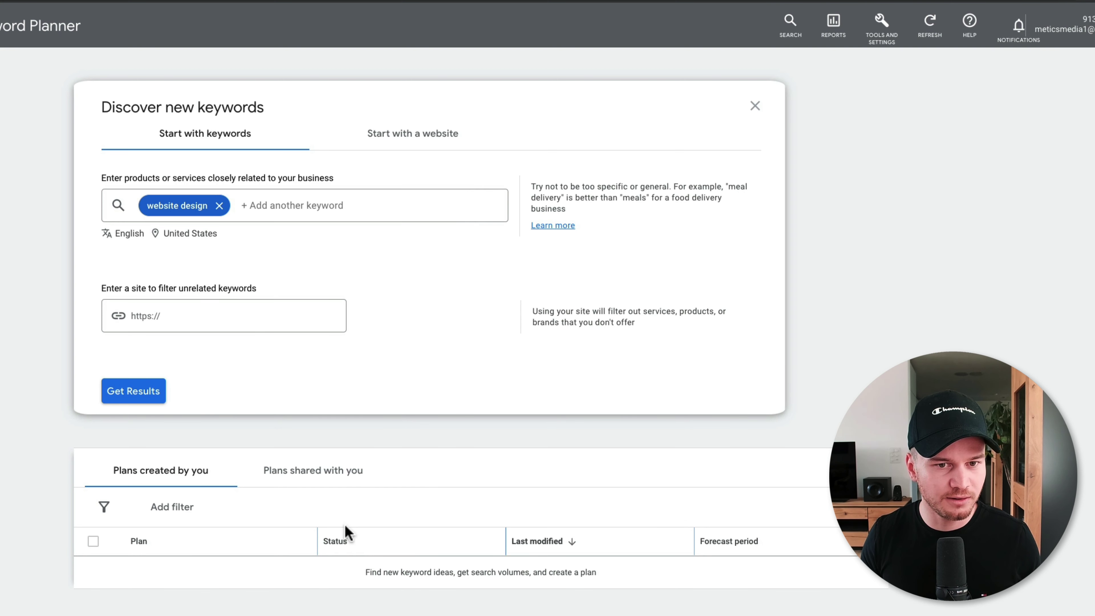
left_click(130, 394)
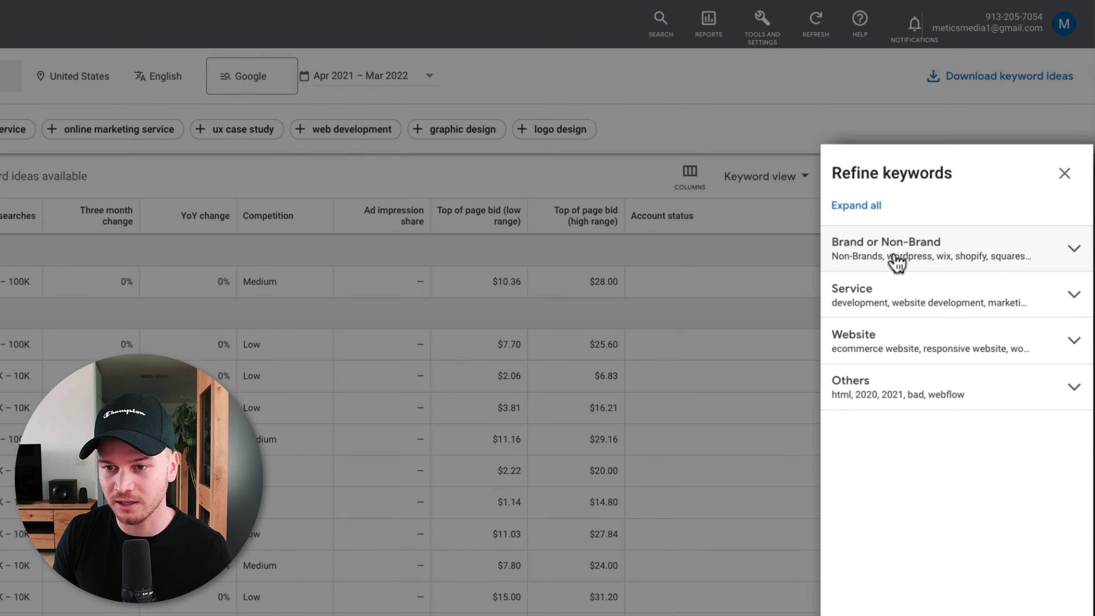
Step: Refine the keyword ideas by excluding the platforms wix, shopify, squarespace, magento, weebly, drupal and joomla
left_click(1063, 254)
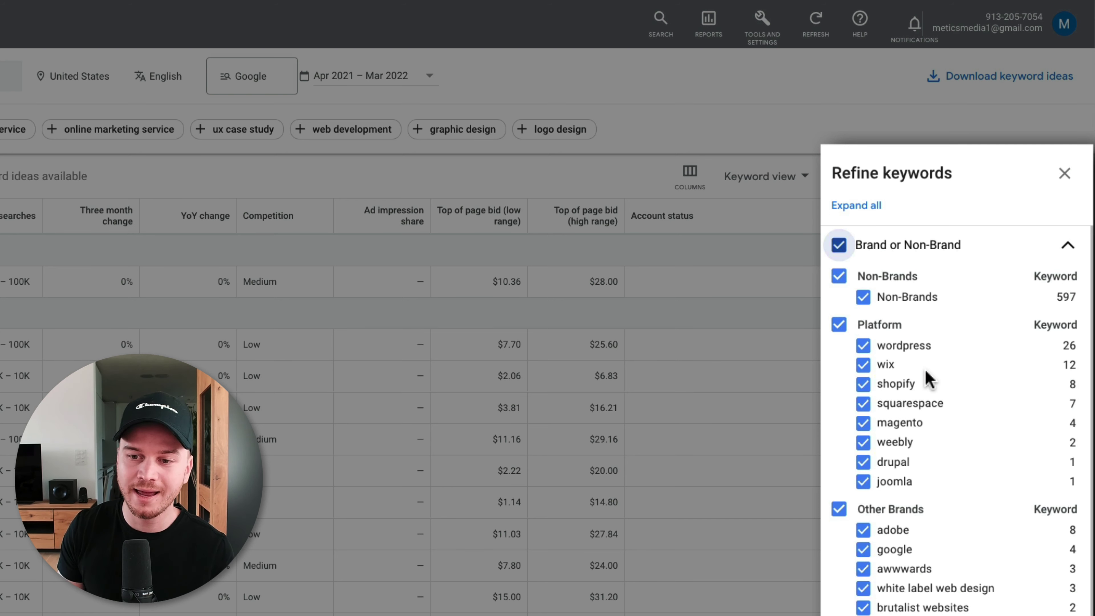
left_click(863, 365)
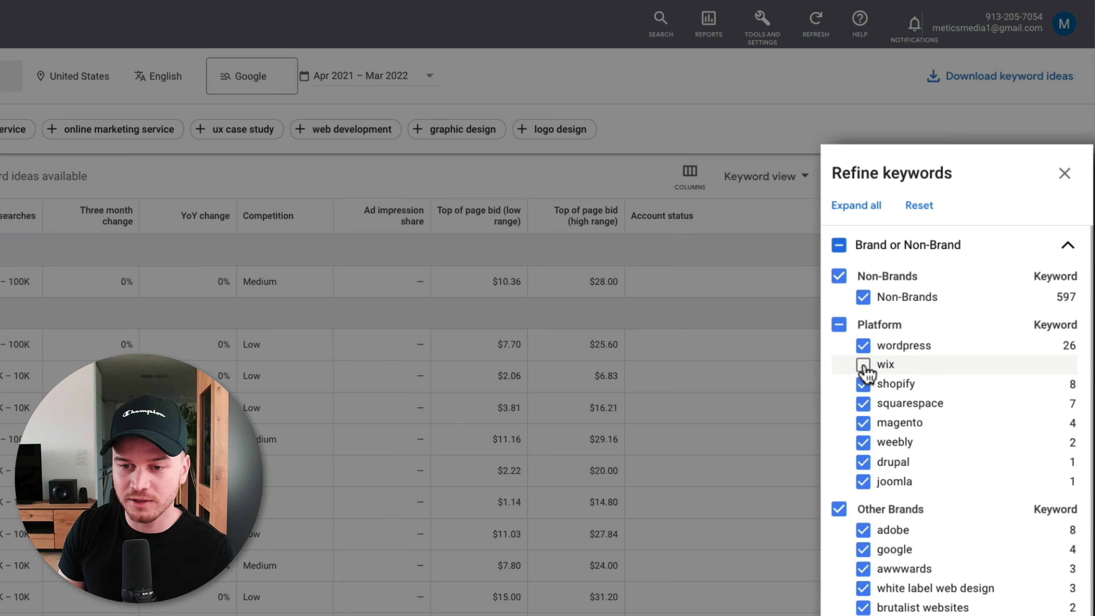
left_click(863, 384)
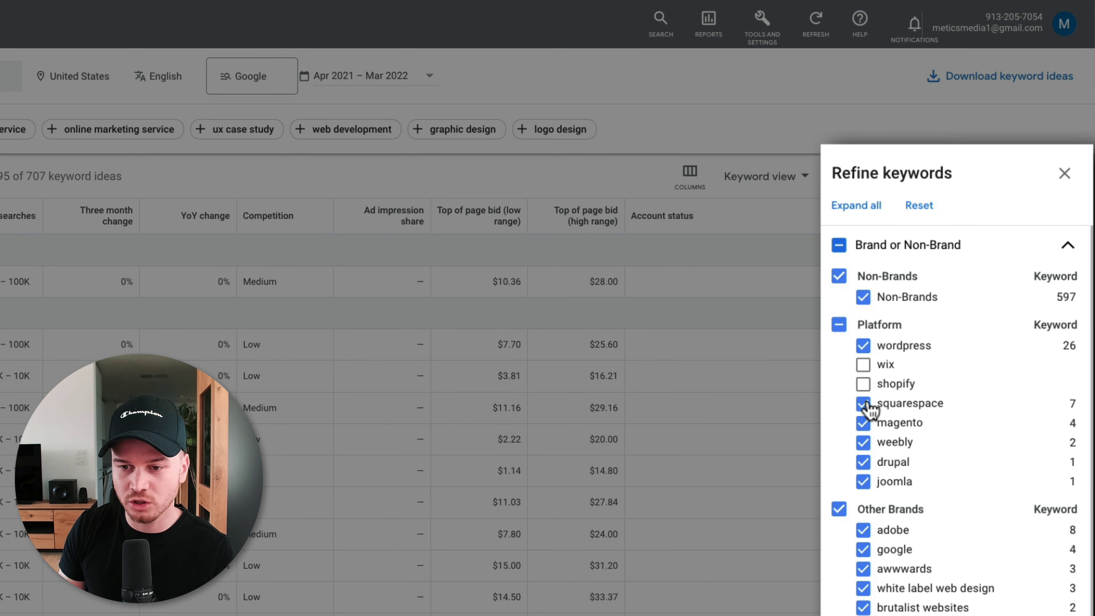
left_click(862, 403)
left_click(862, 423)
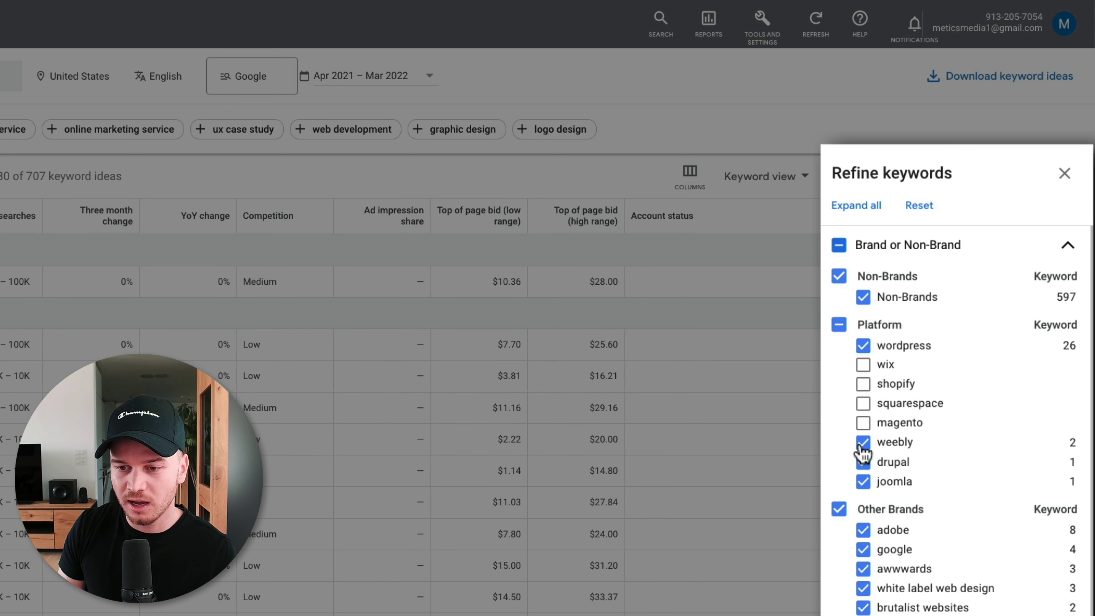
left_click(864, 444)
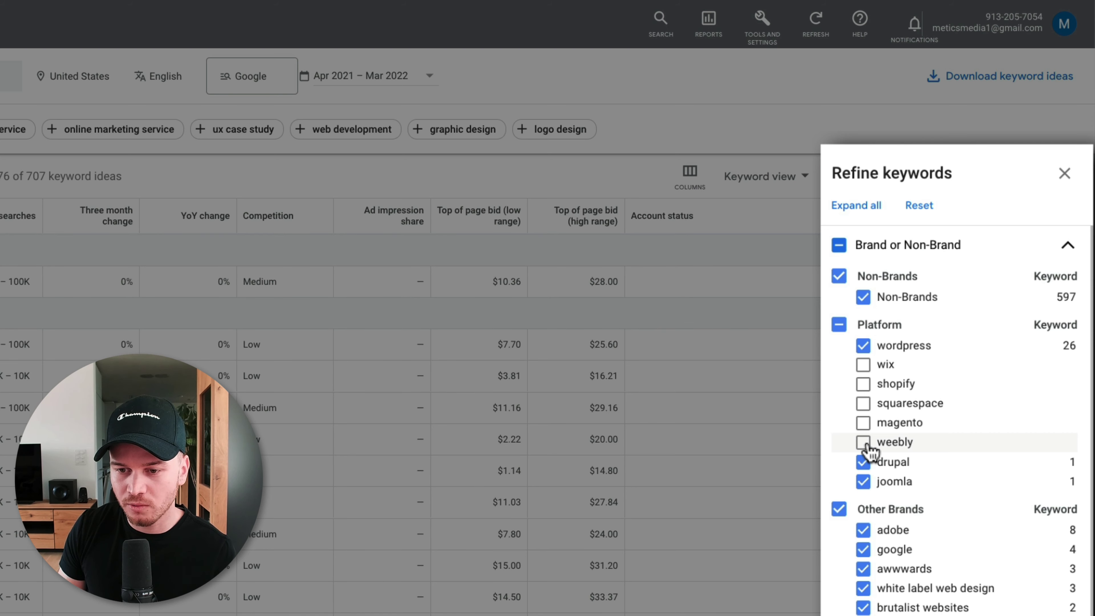
left_click(862, 481)
left_click(864, 462)
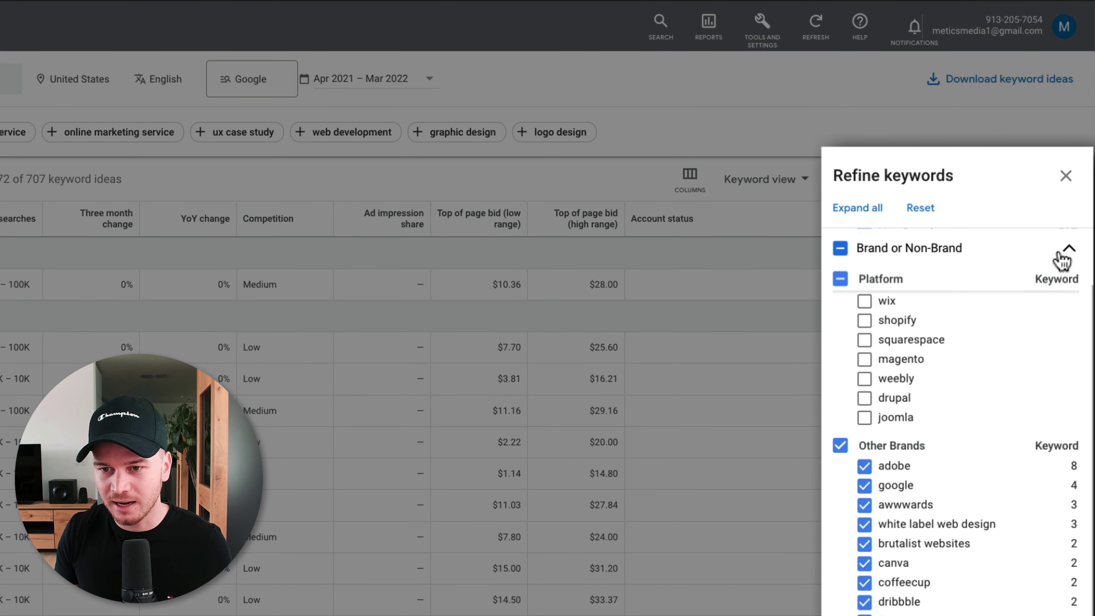
left_click(1068, 249)
Step: Exclude the graphic design and logo design services from the keyword ideas
left_click(999, 314)
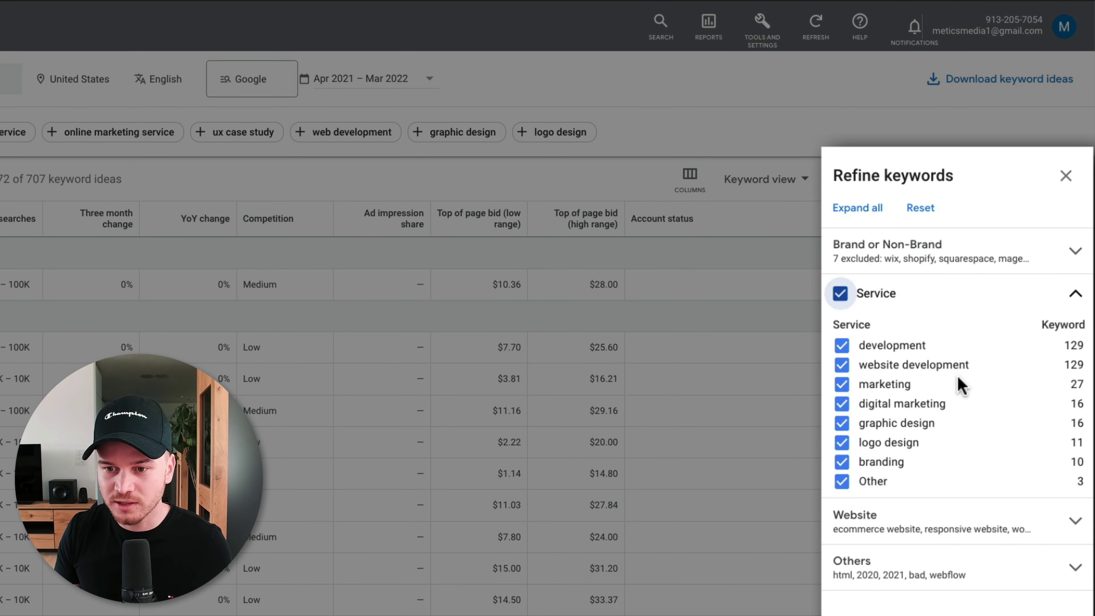
left_click(842, 425)
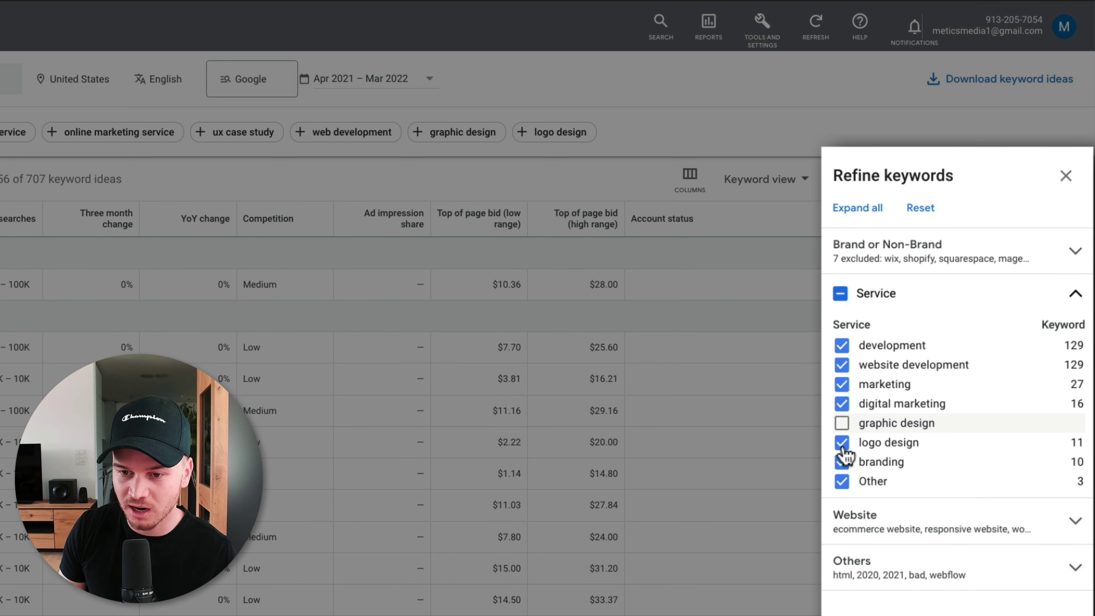
left_click(841, 443)
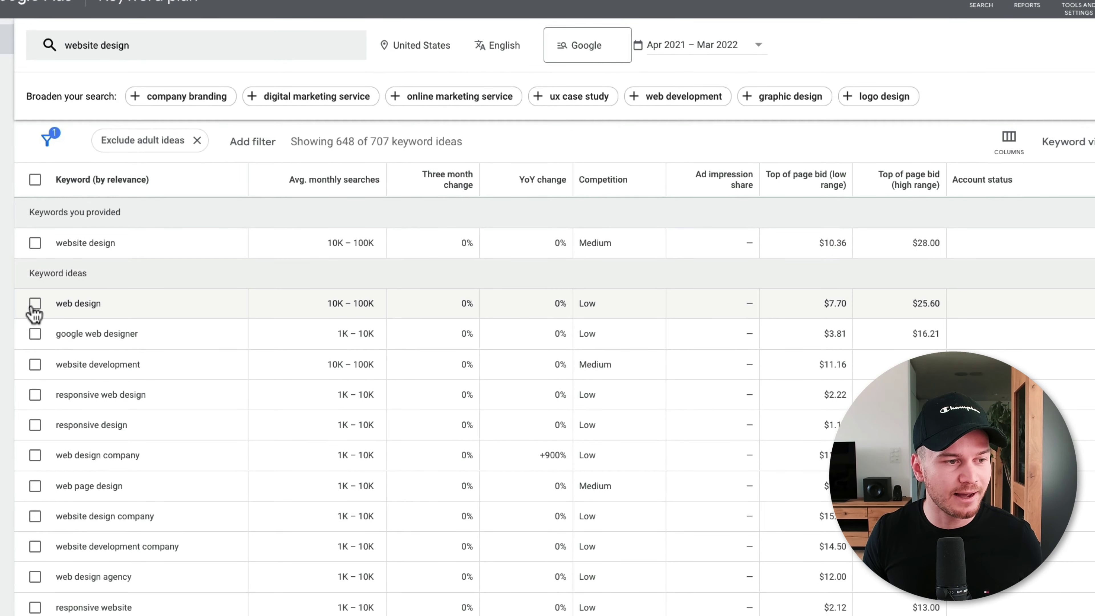
Step: Select the keyword ideas "web design", "google web designer" and "website development"
left_click(35, 303)
left_click(35, 334)
left_click(35, 364)
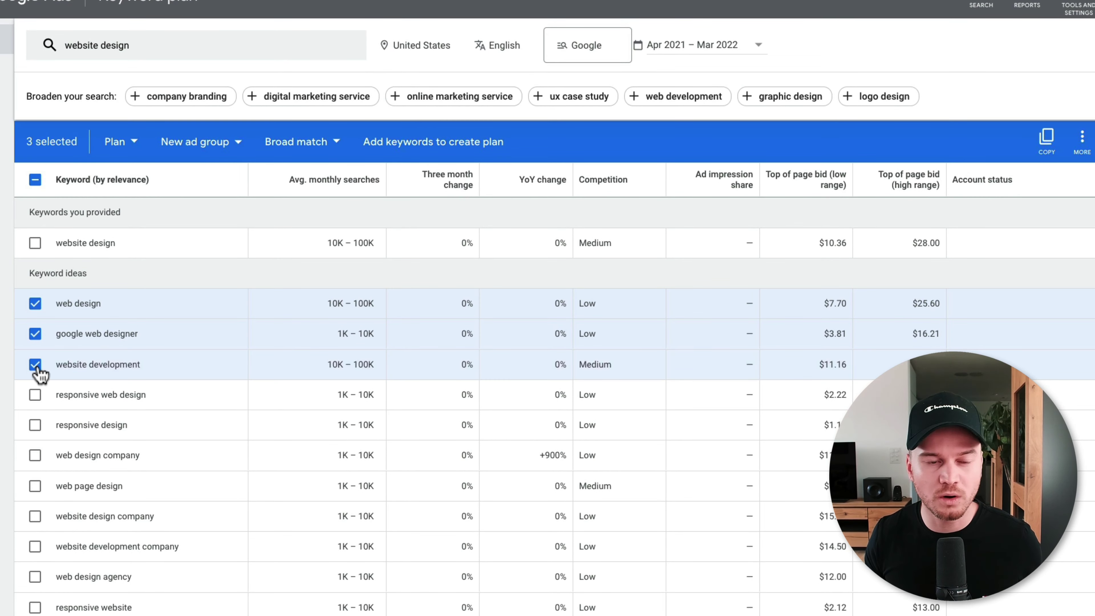